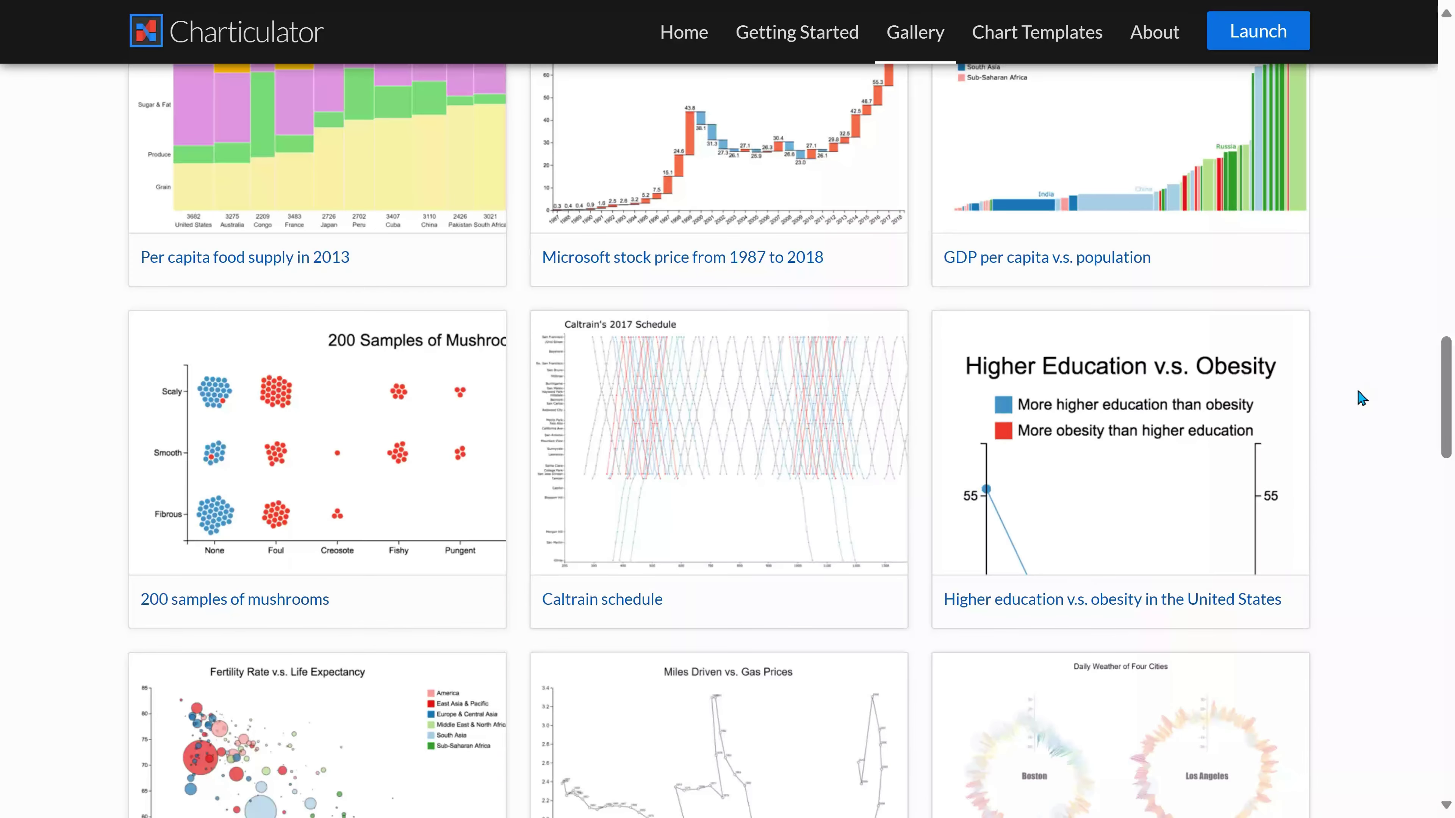
# Import the Charticulator custom visual found by searching 'charticu' and insert an empty one on Page 2.
pyautogui.scroll(10, 1362, 397)
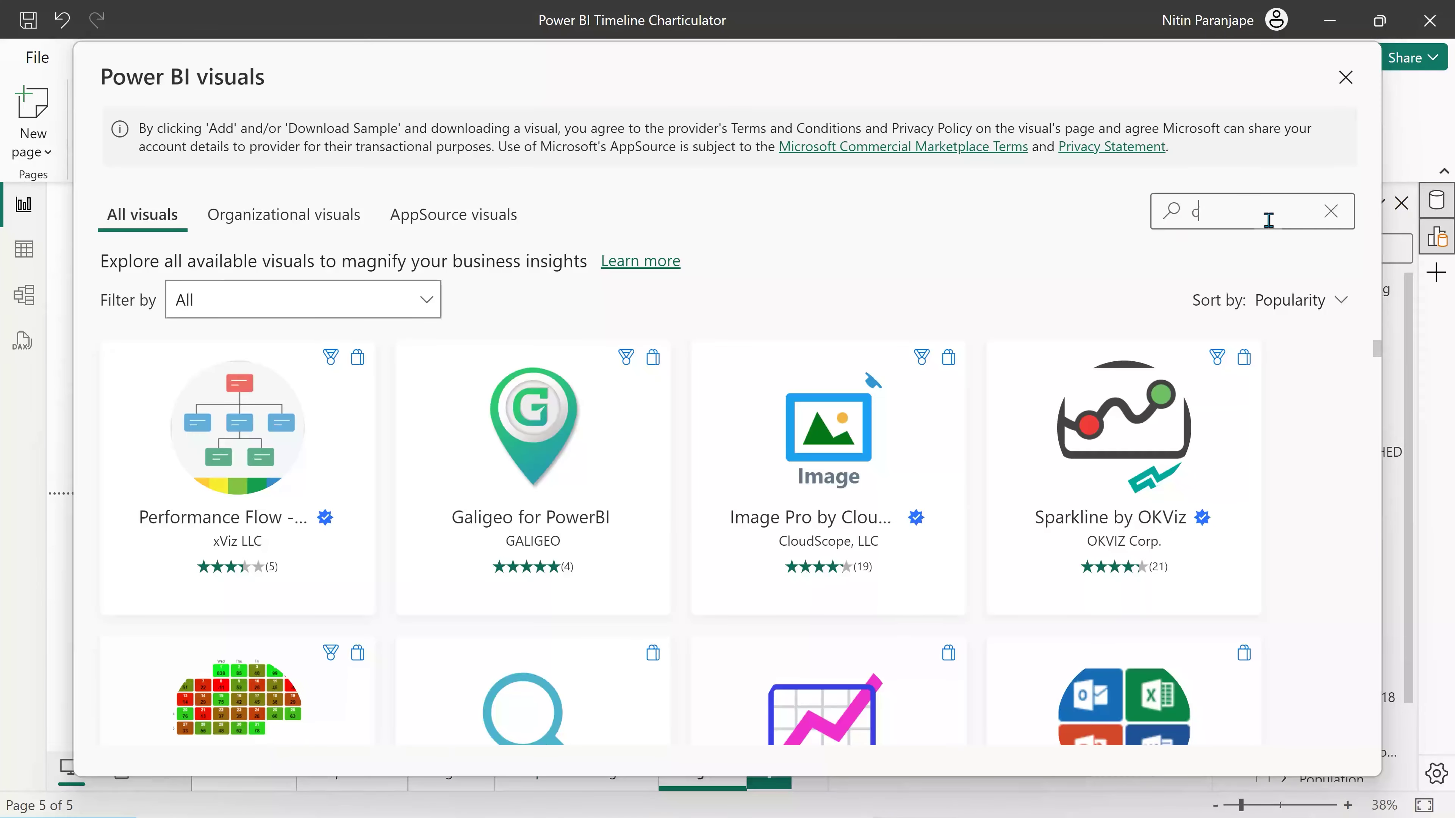
pyautogui.write('articu')
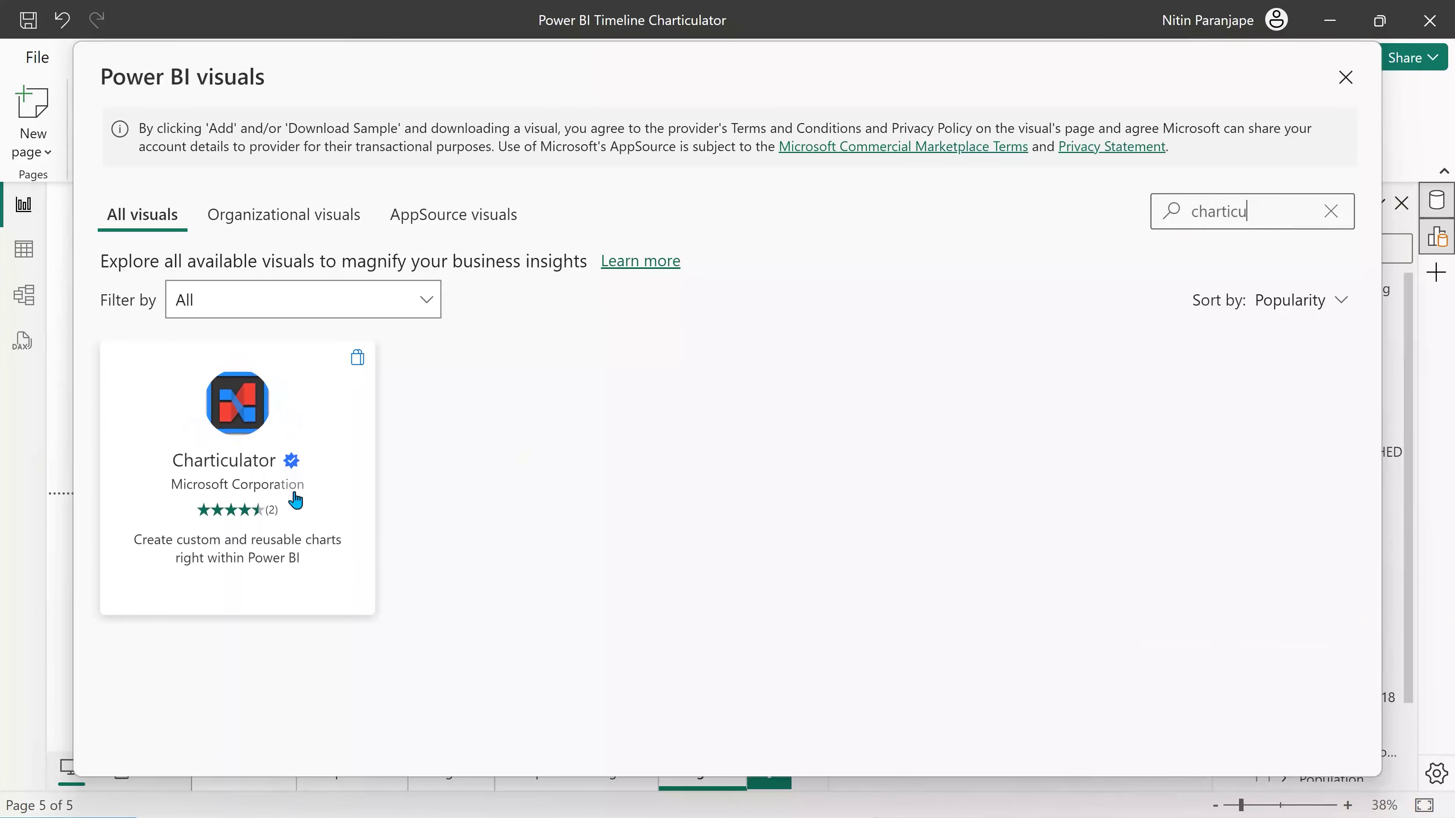
pyautogui.click(295, 500)
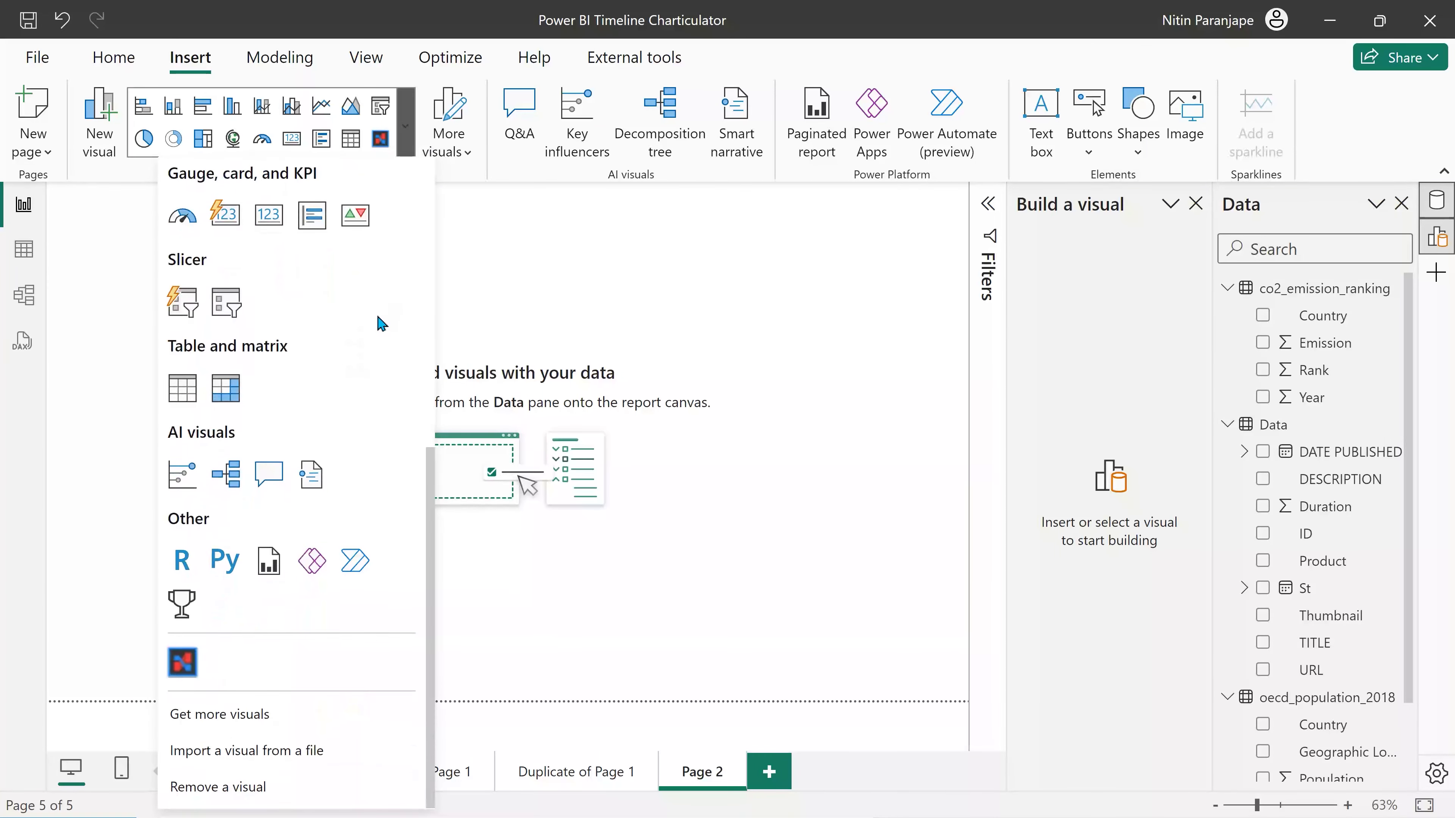
pyautogui.click(184, 664)
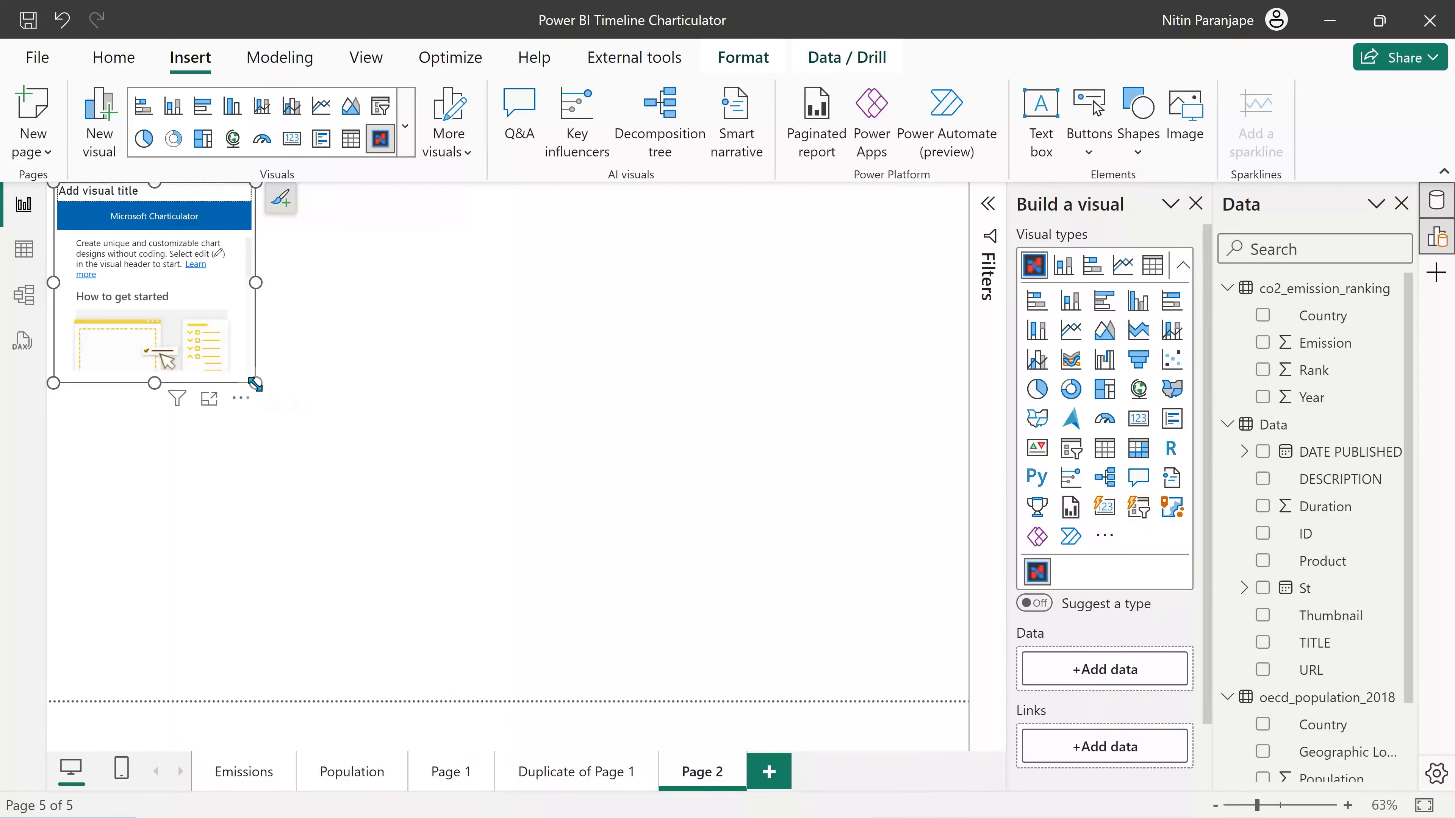
# Stretch the Charticulator visual across the whole canvas and open it for editing via More options > Edit.
pyautogui.moveTo(255, 384); pyautogui.dragTo(931, 699)
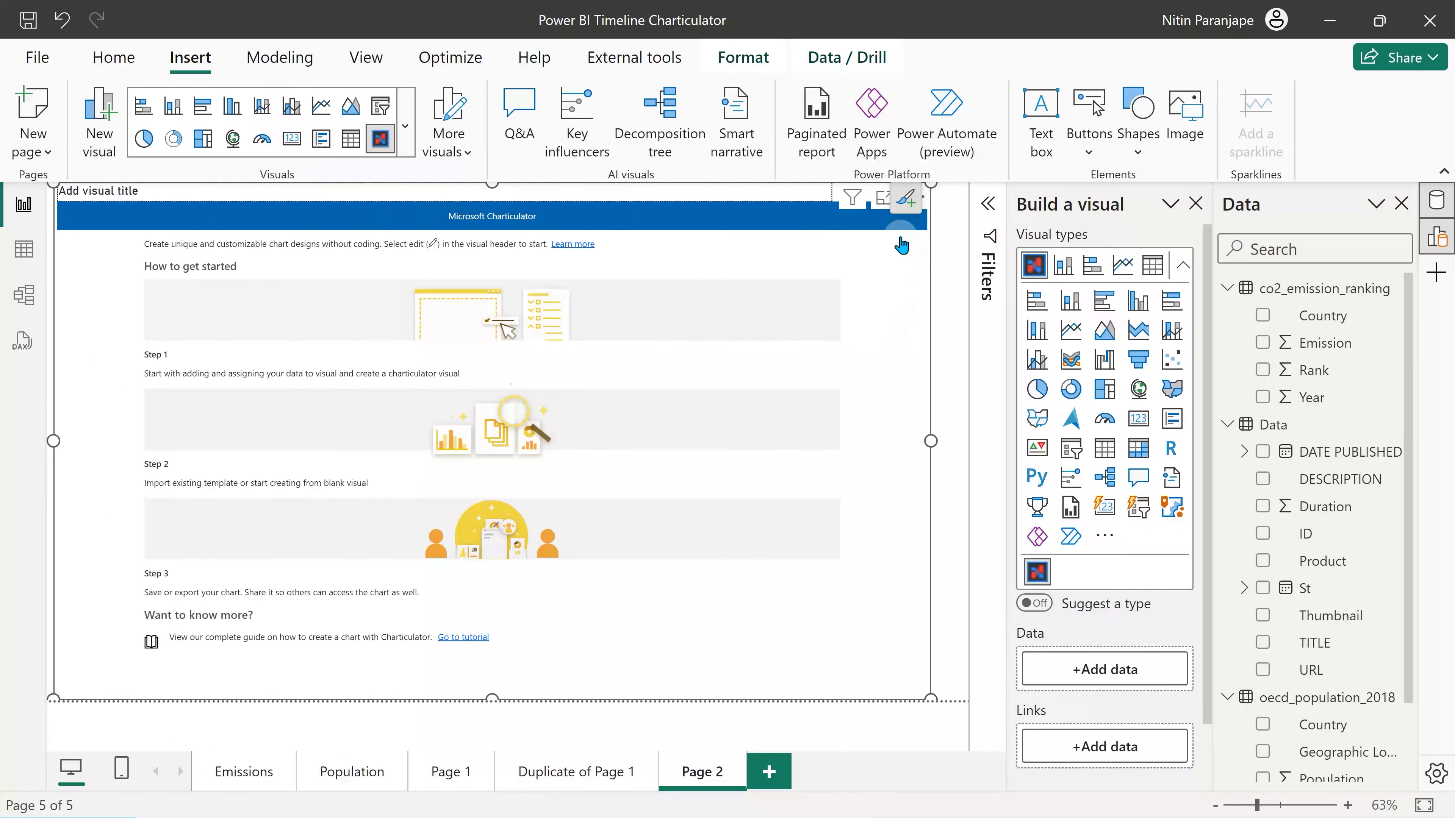
pyautogui.click(933, 286)
pyautogui.click(919, 198)
pyautogui.click(955, 235)
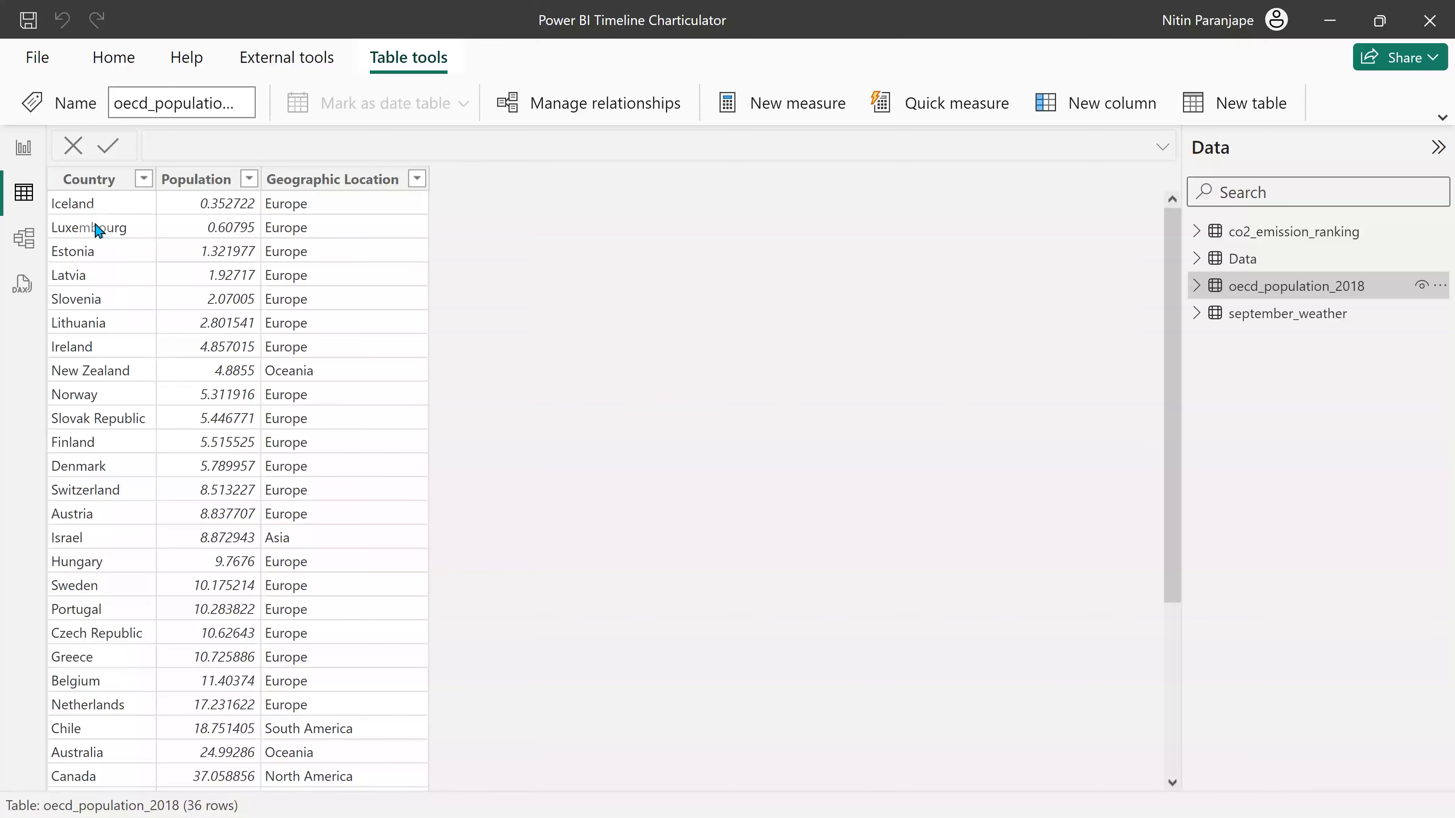
# Add Country and Population from oecd_population_2018 to the Charticulator visual's Data well.
pyautogui.moveTo(1317, 631); pyautogui.dragTo(1106, 607)
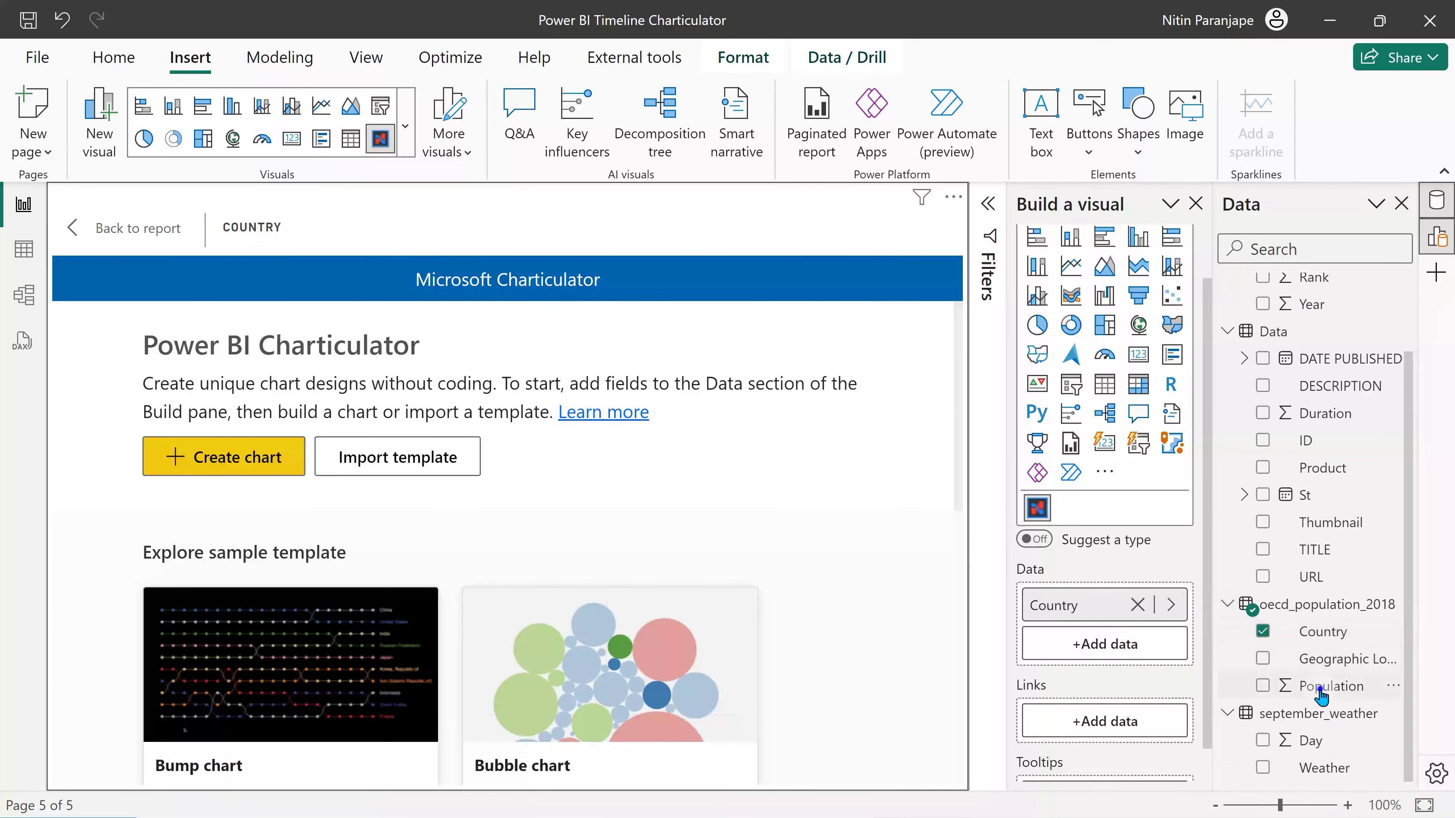
pyautogui.moveTo(1320, 691); pyautogui.dragTo(1122, 649)
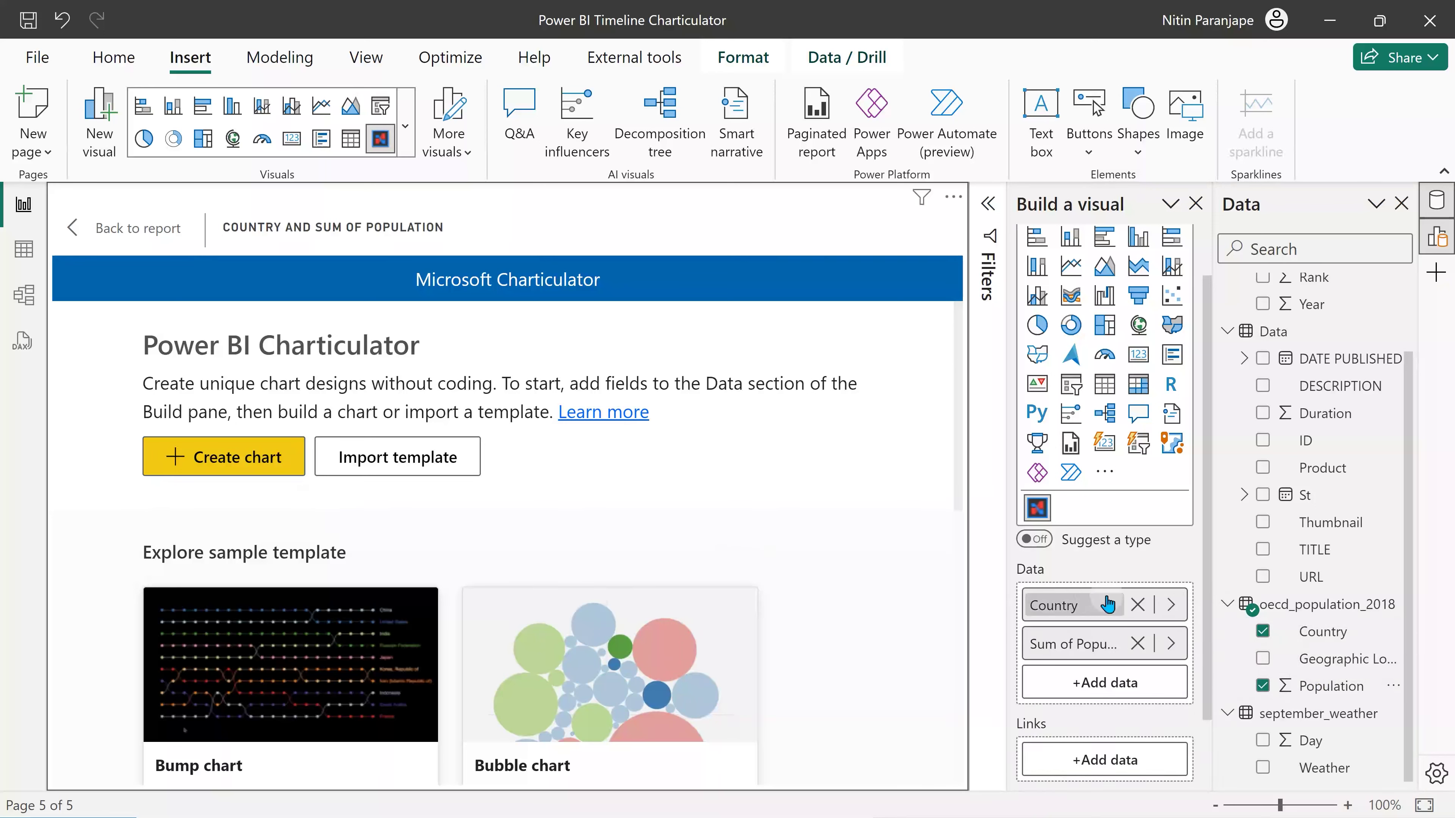
pyautogui.click(284, 470)
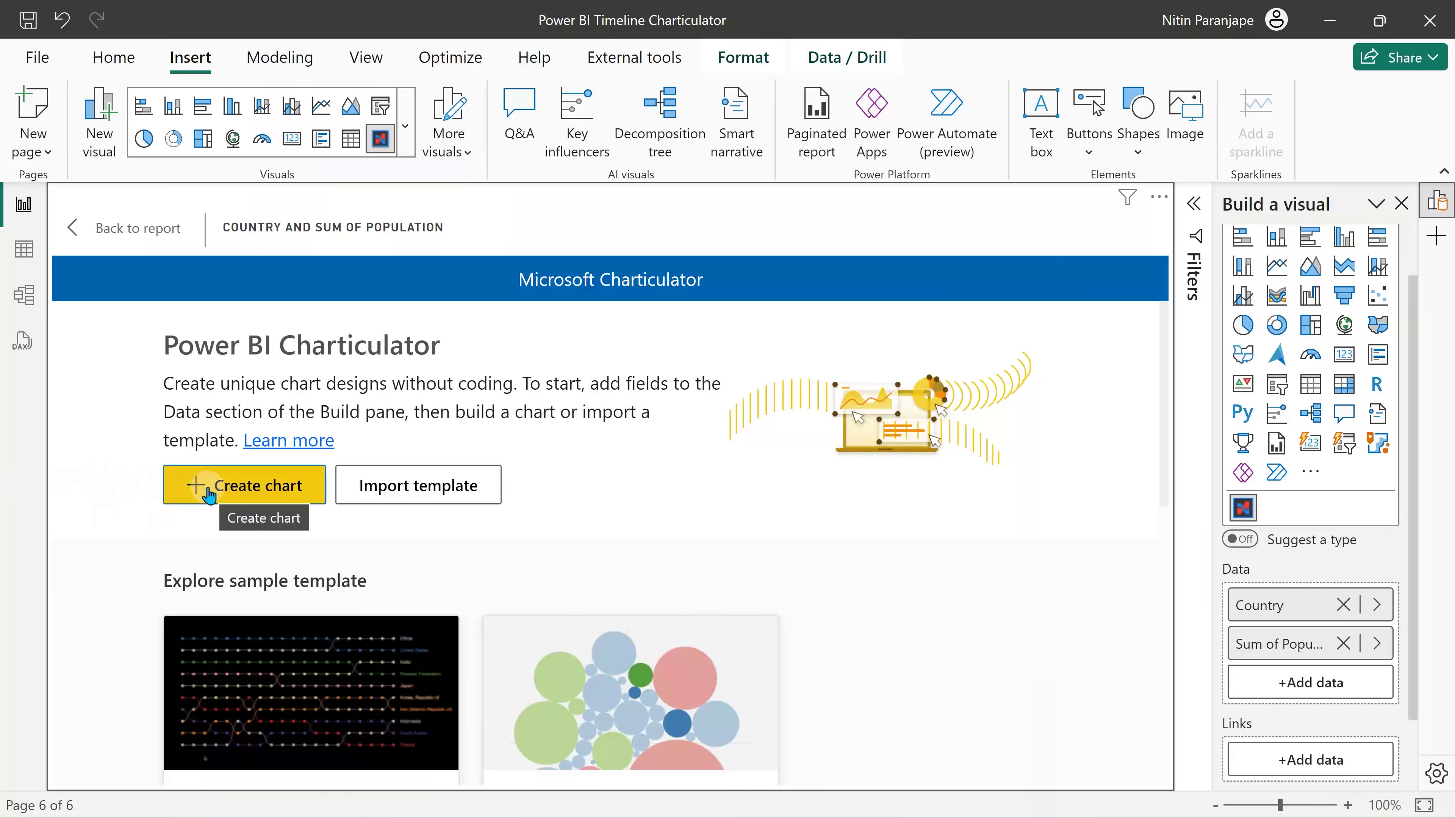
# Create a blank chart, collapse the ribbon, close the Build pane, and select PlotSegment1.
pyautogui.click(209, 491)
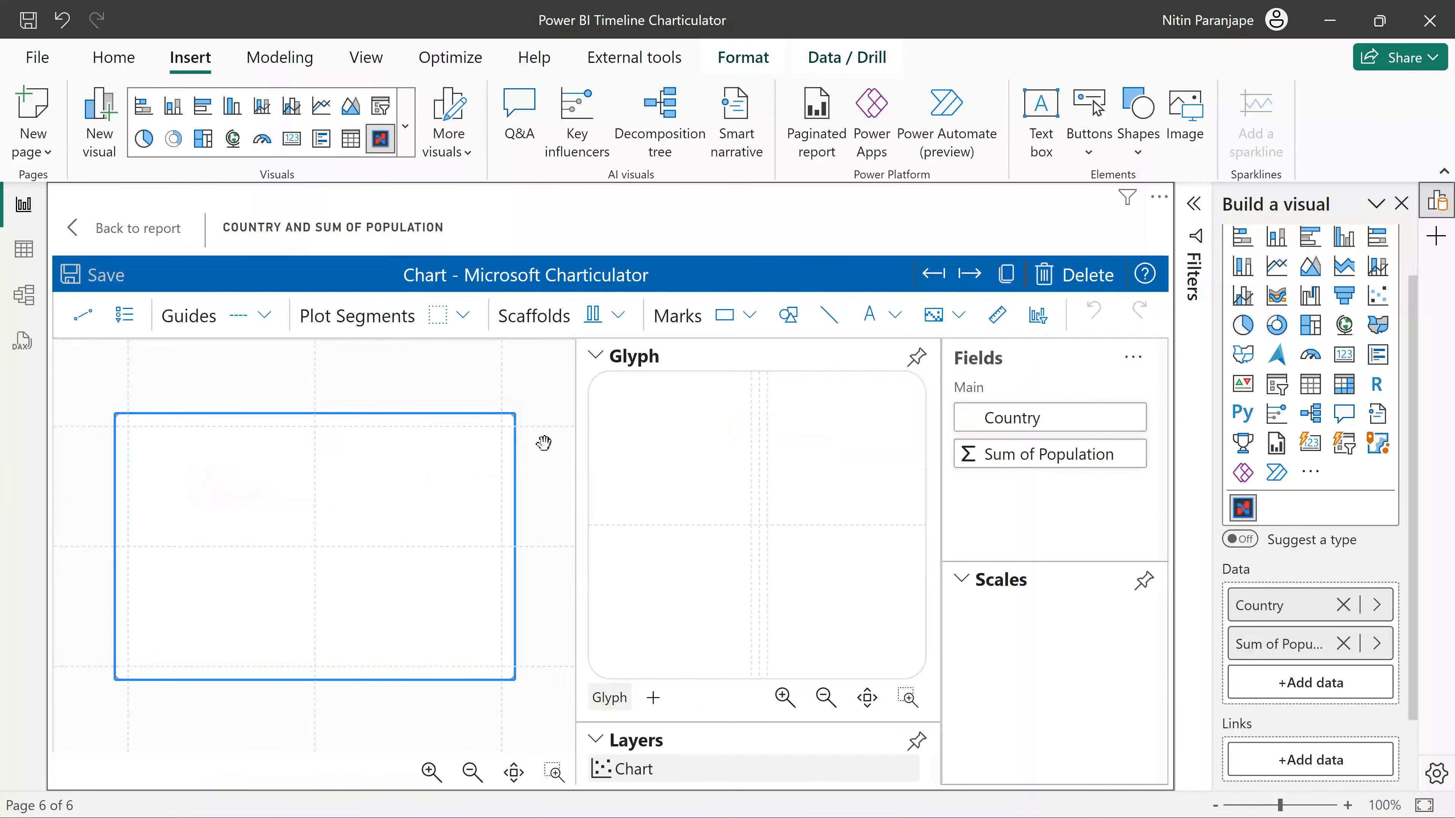
pyautogui.click(1446, 174)
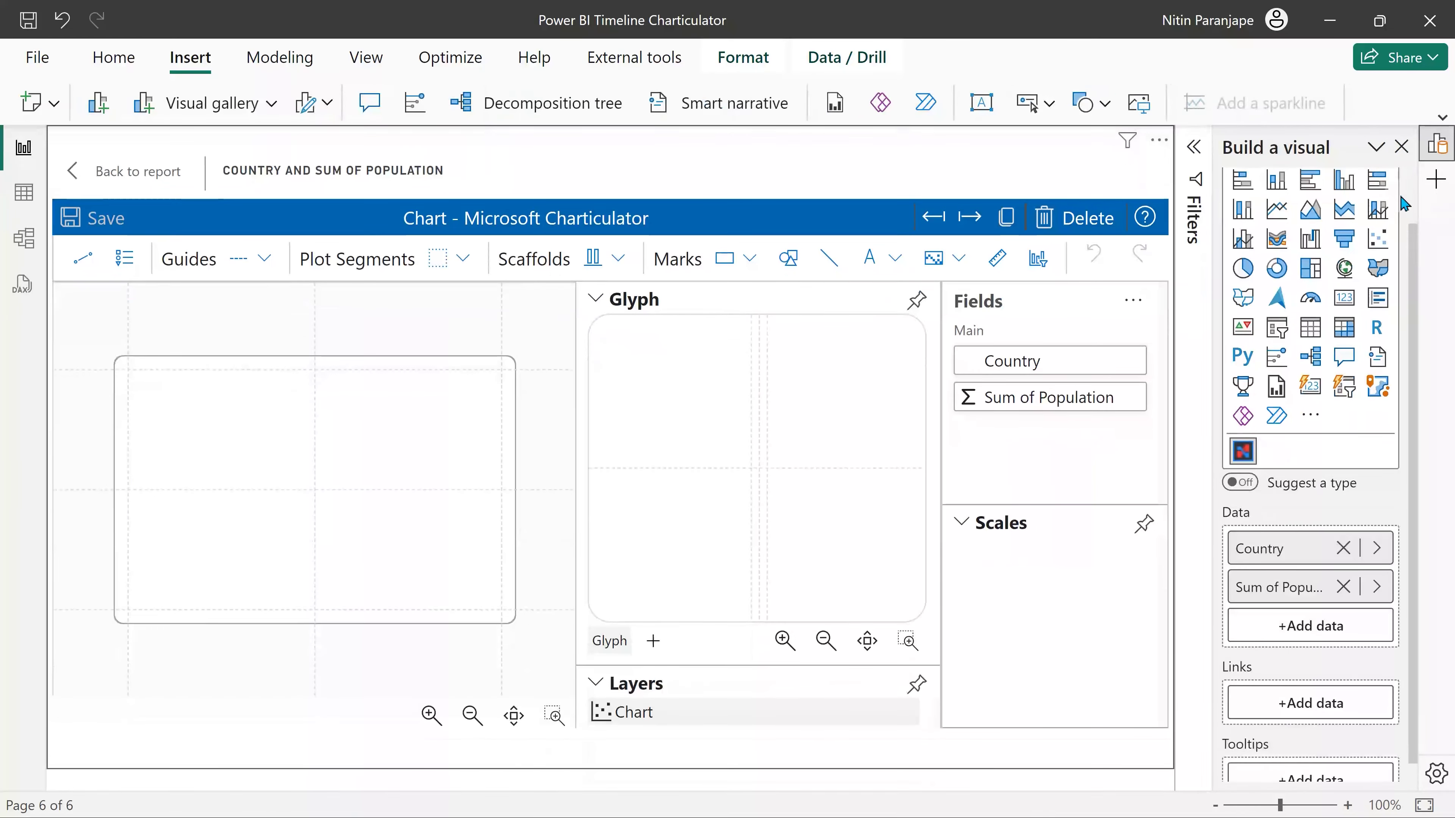
pyautogui.click(1401, 147)
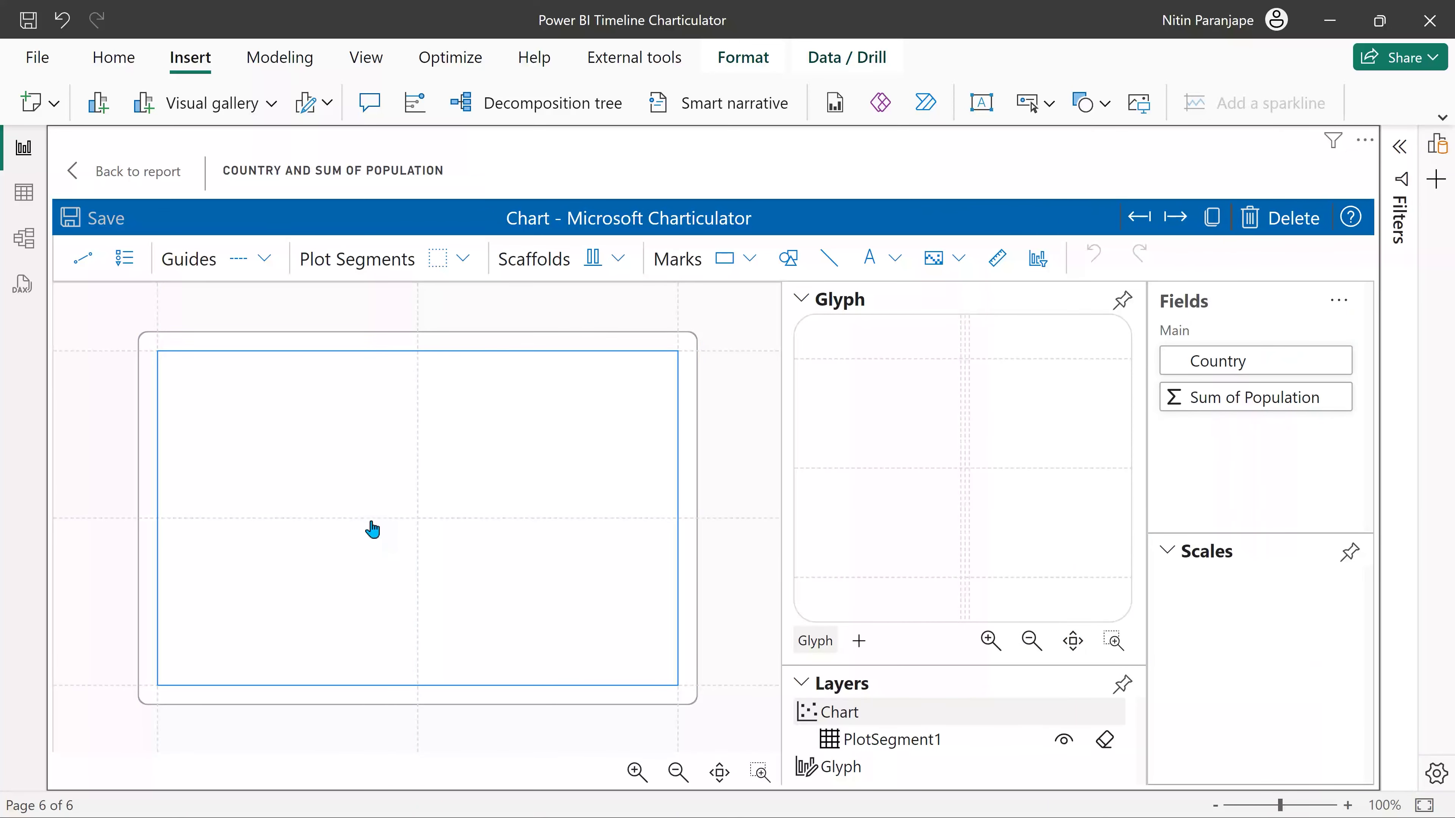
pyautogui.click(984, 751)
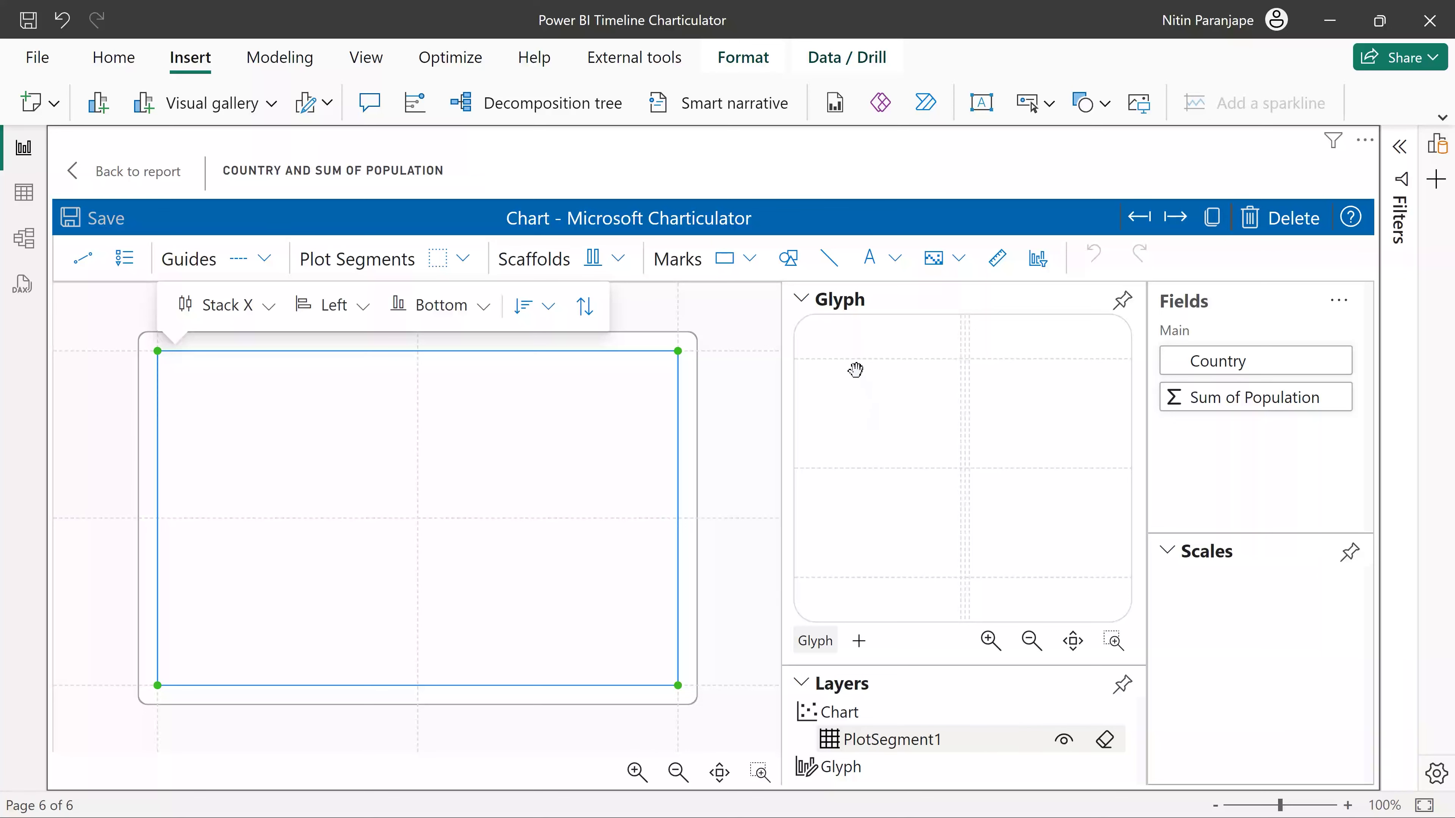
# Place a circle Symbol mark at the glyph's centre and auto-zoom the glyph preview.
pyautogui.click(788, 275)
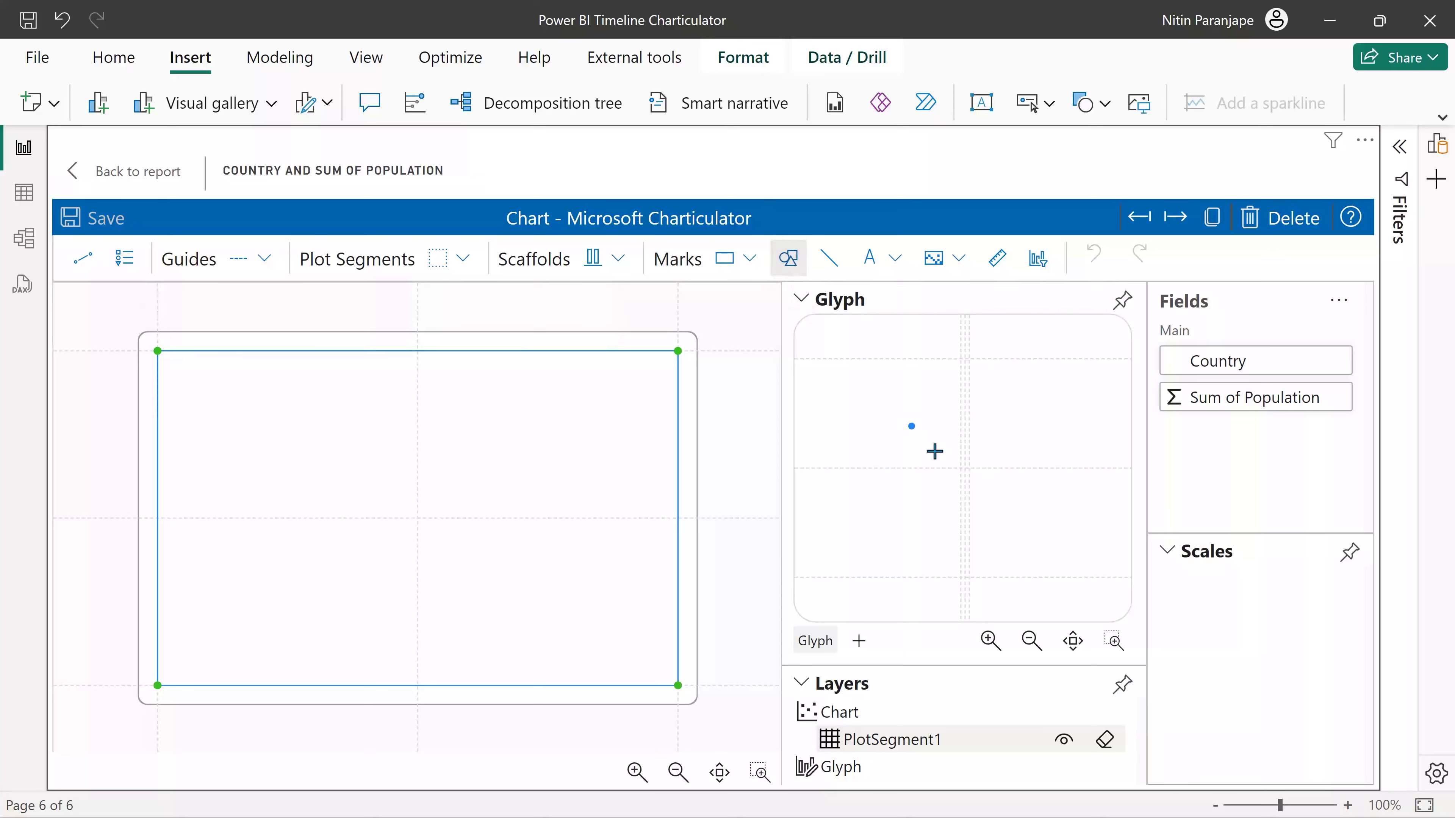
pyautogui.click(965, 468)
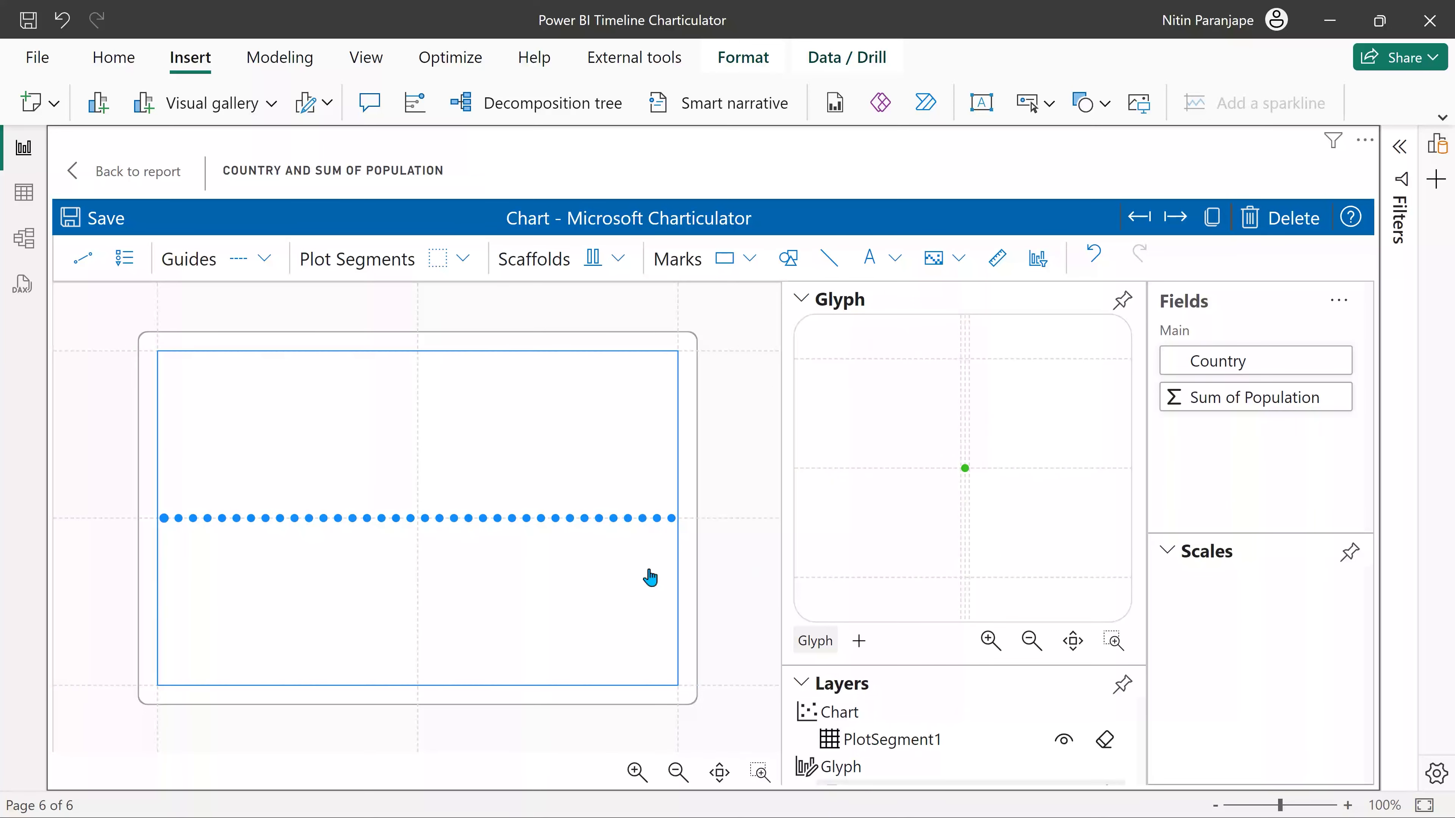
pyautogui.click(1075, 647)
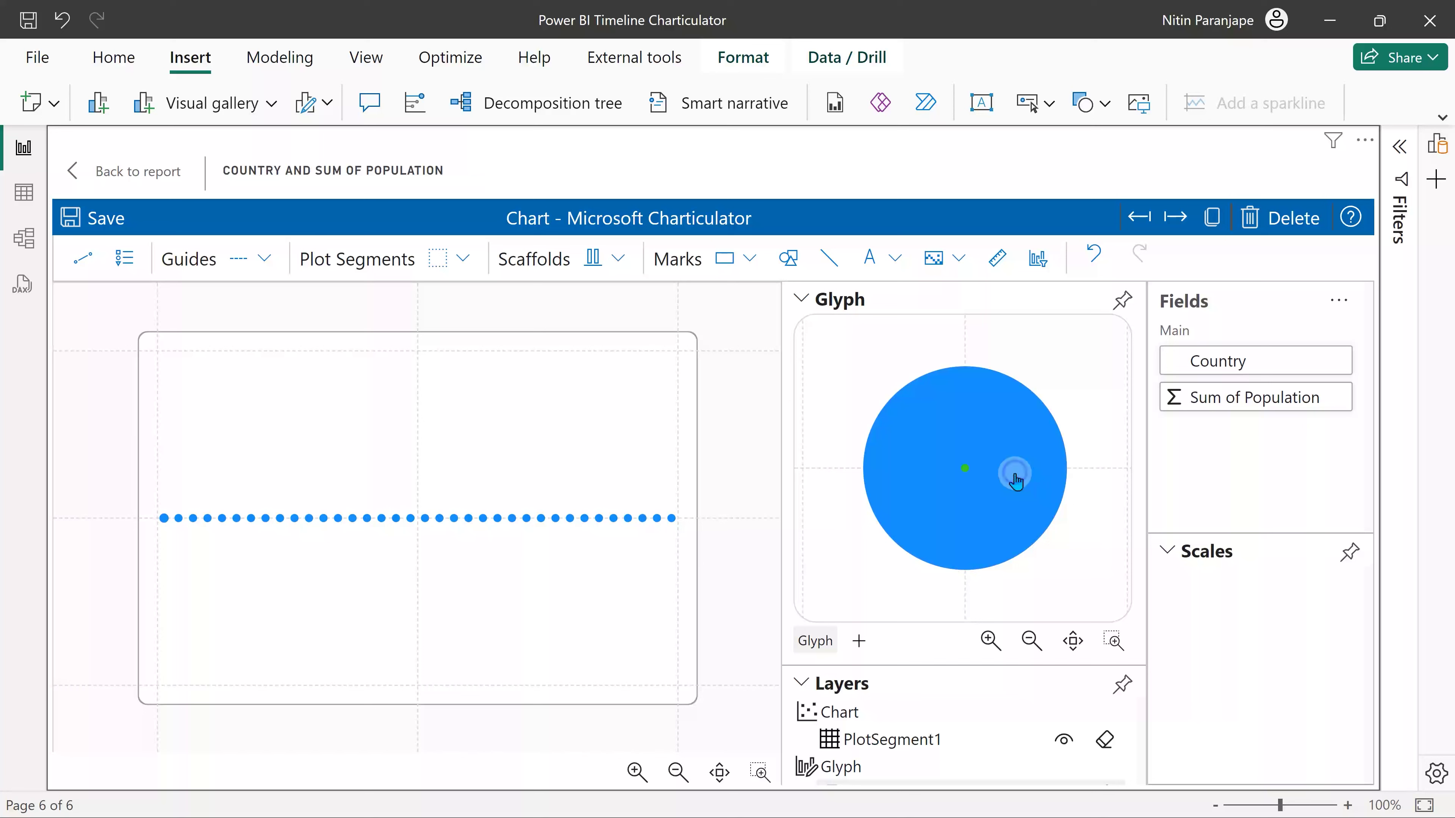
# Bind the circle Size to Sum of Population, creating Scale1.
pyautogui.click(799, 303)
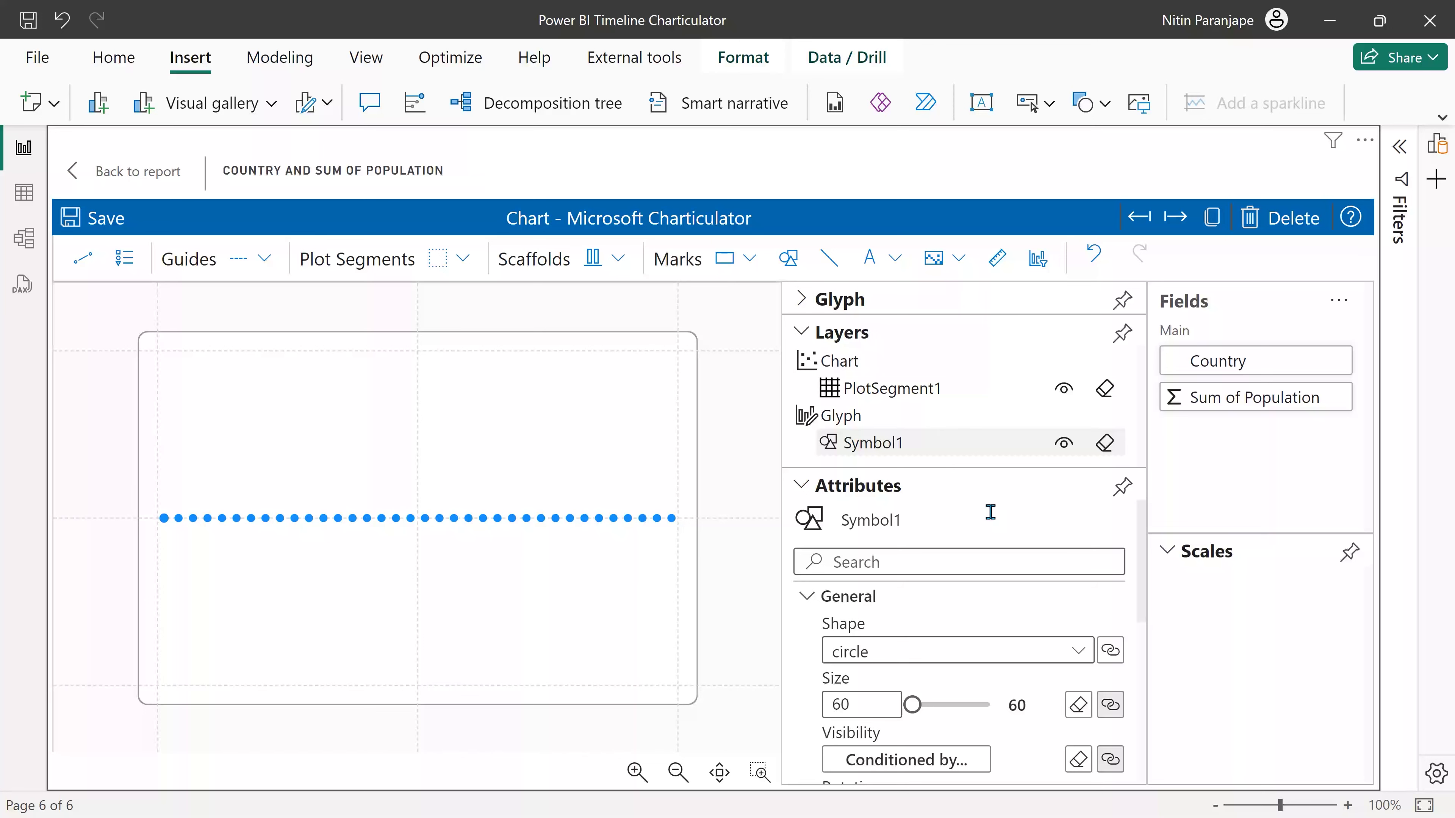
pyautogui.scroll(-2, 990, 510)
pyautogui.scroll(2, 991, 512)
pyautogui.click(1110, 709)
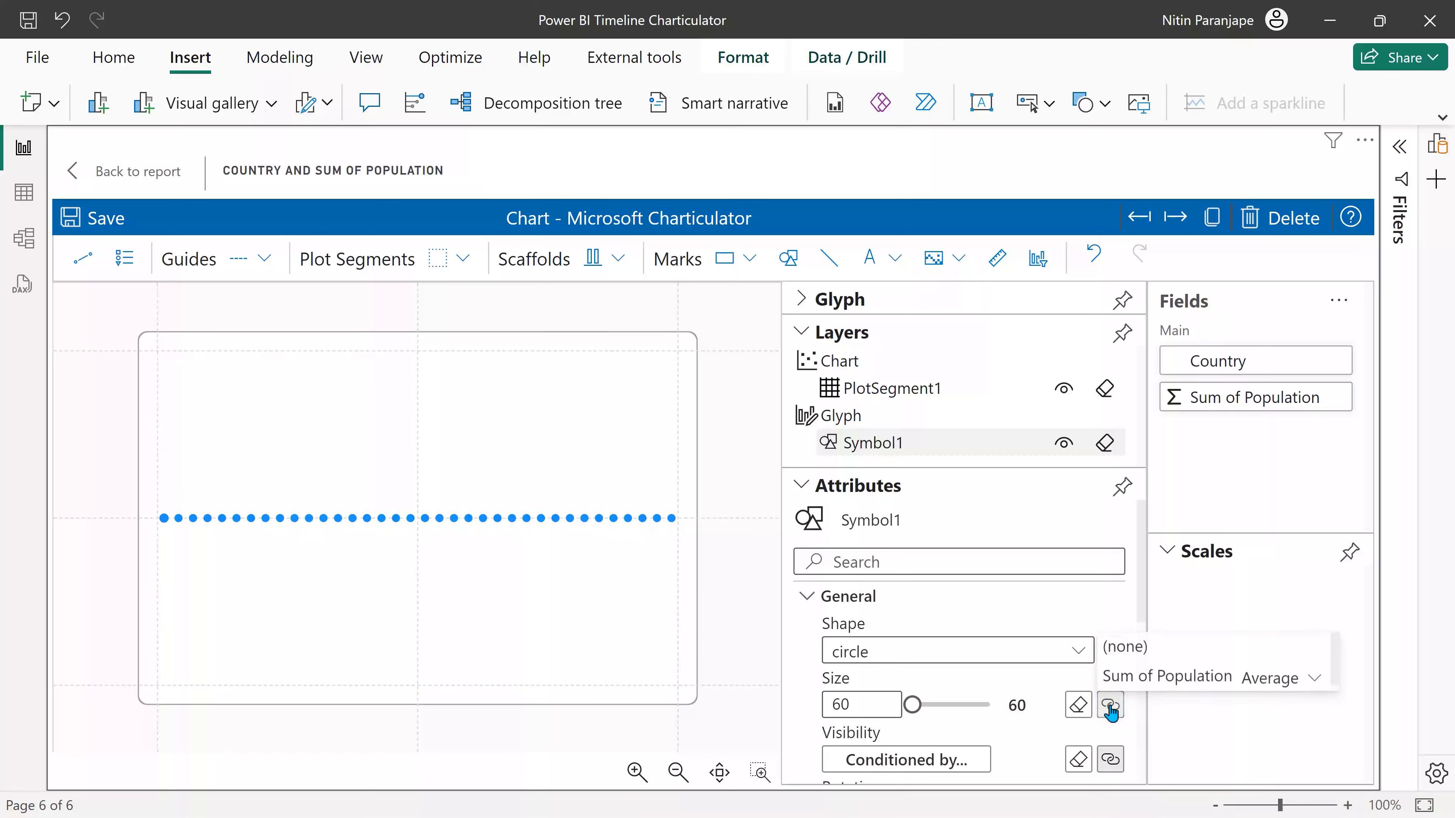
pyautogui.click(1148, 679)
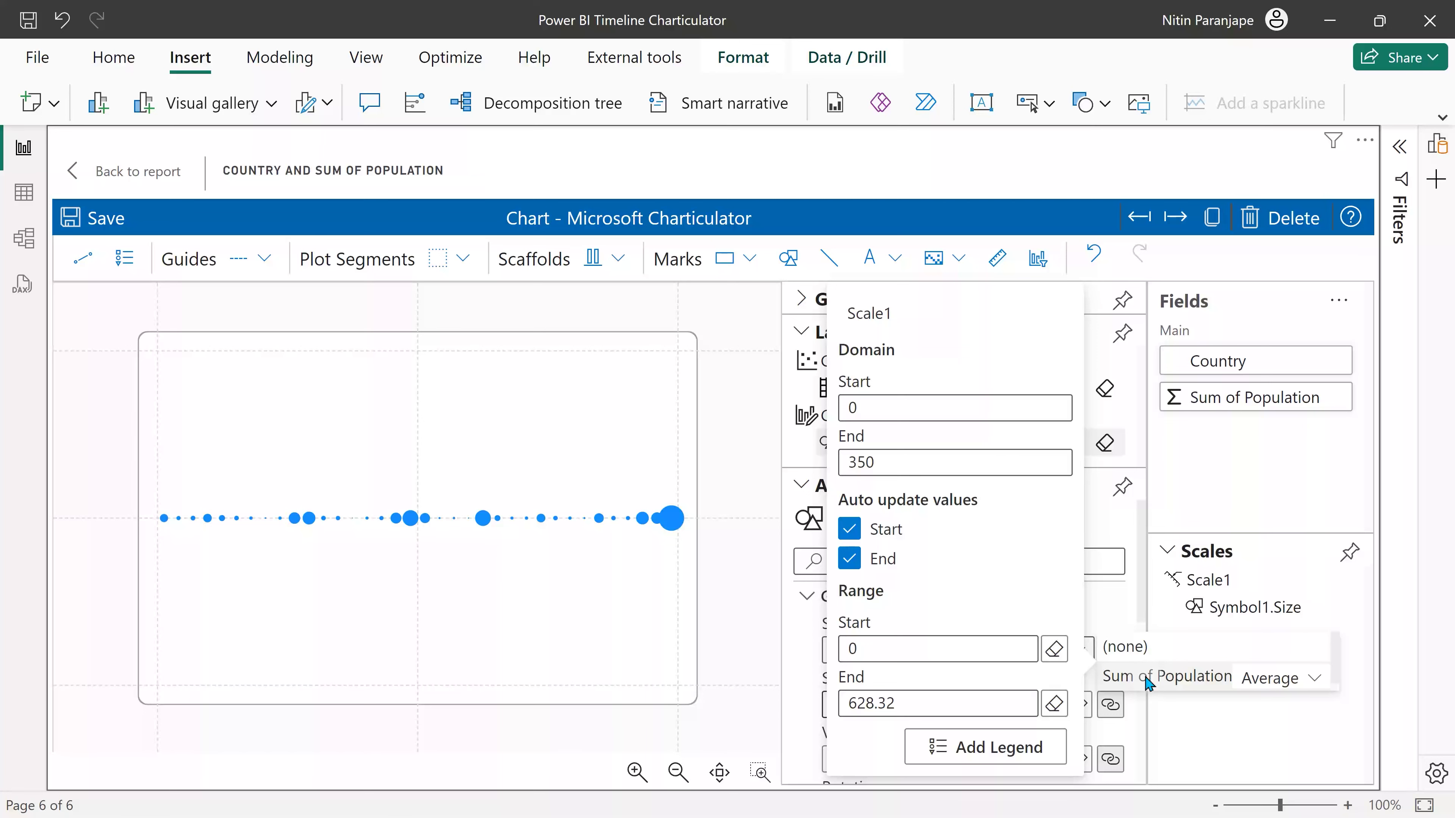
pyautogui.click(761, 629)
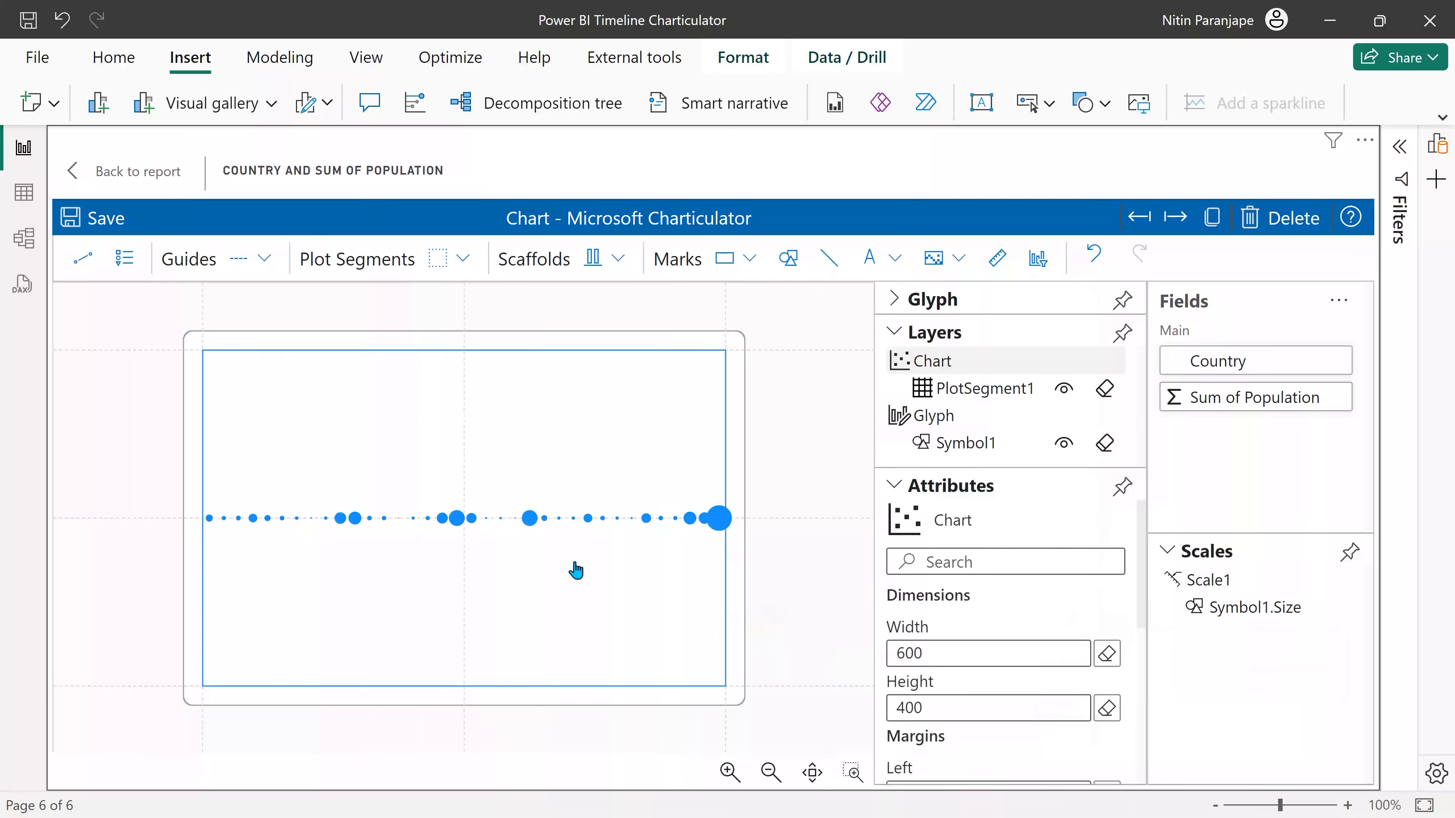
# Change the plot segment's Stack X layout to Packing, then select Symbol1.
pyautogui.click(621, 594)
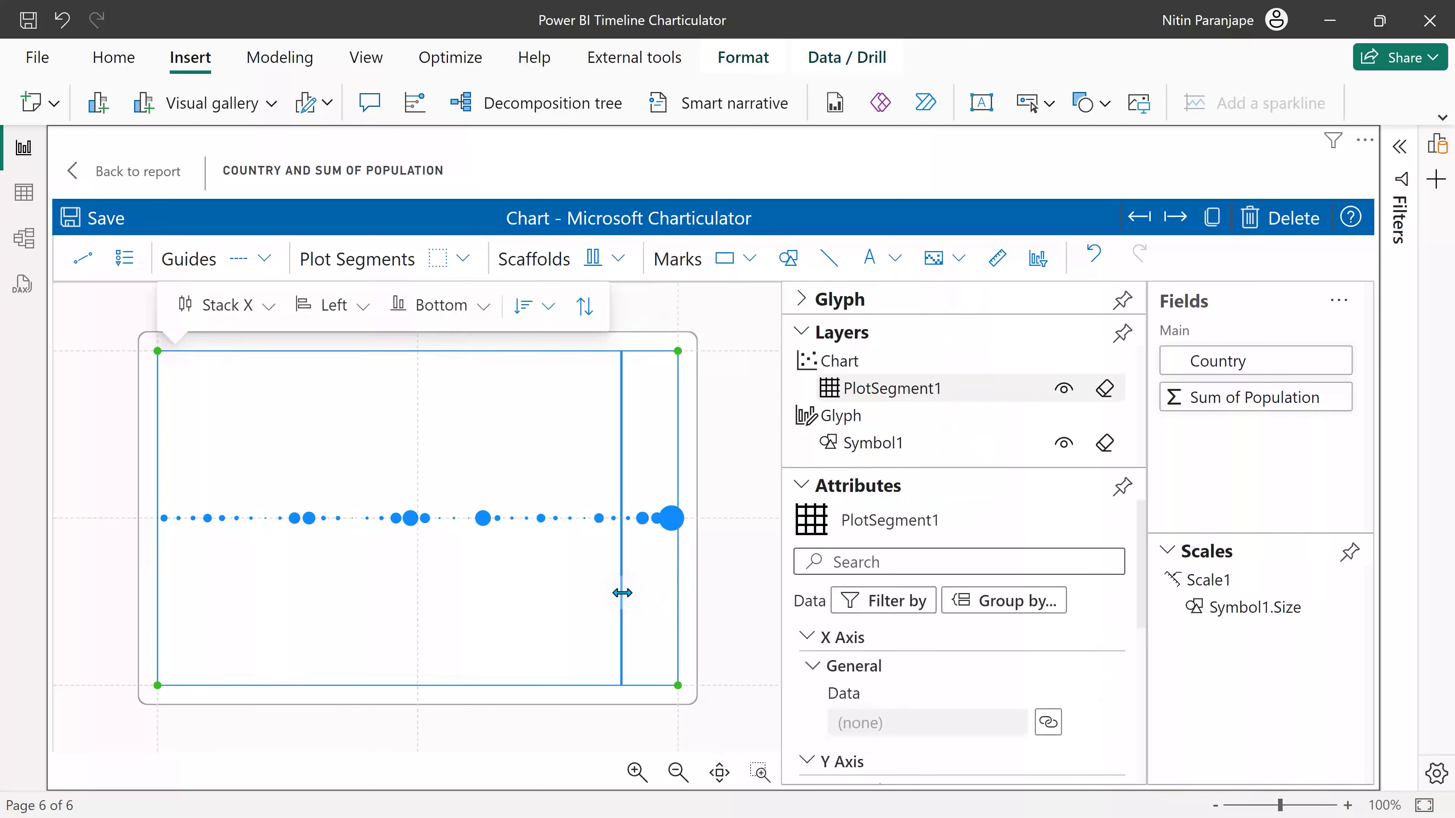
pyautogui.click(247, 310)
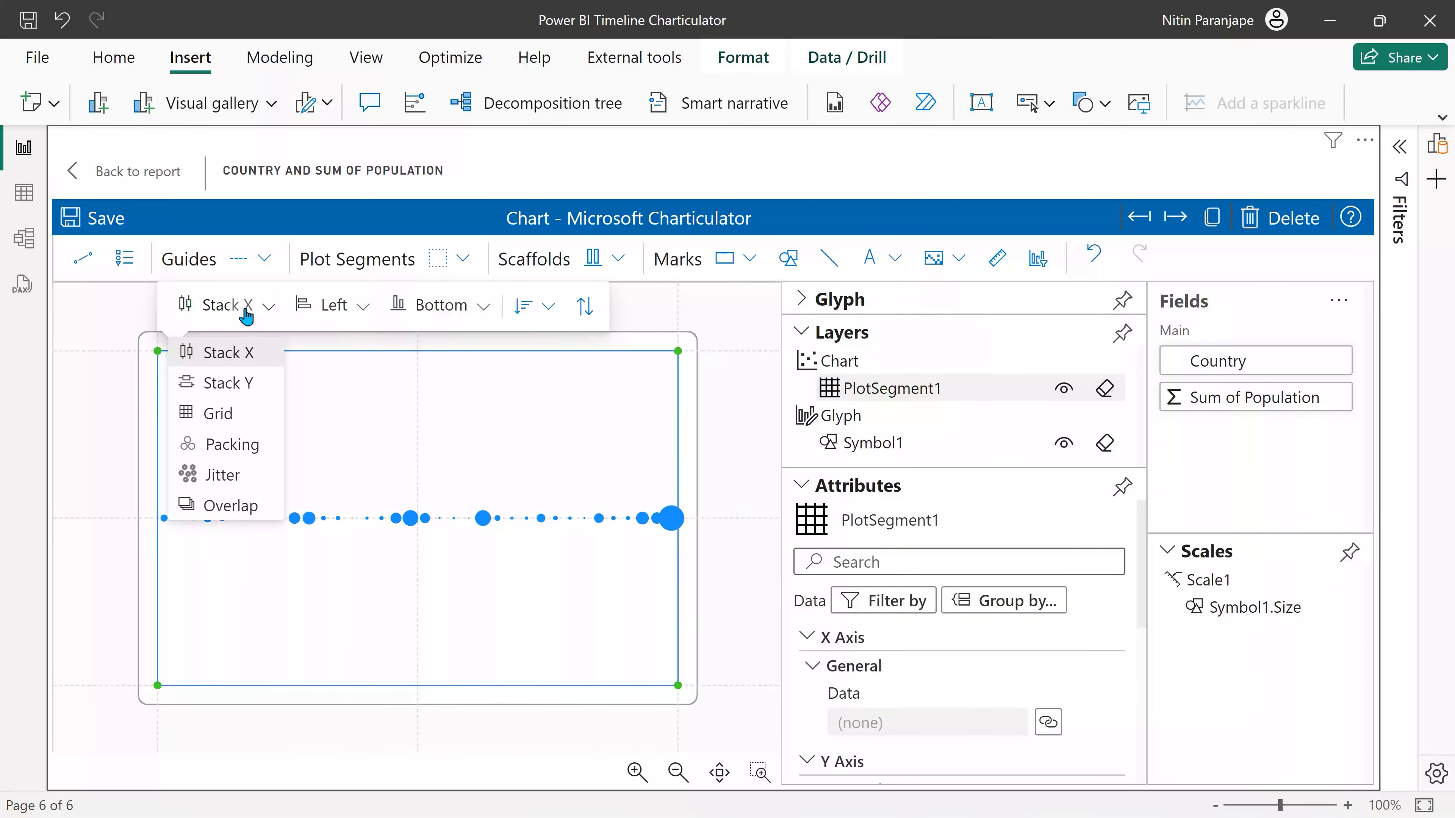
pyautogui.click(221, 444)
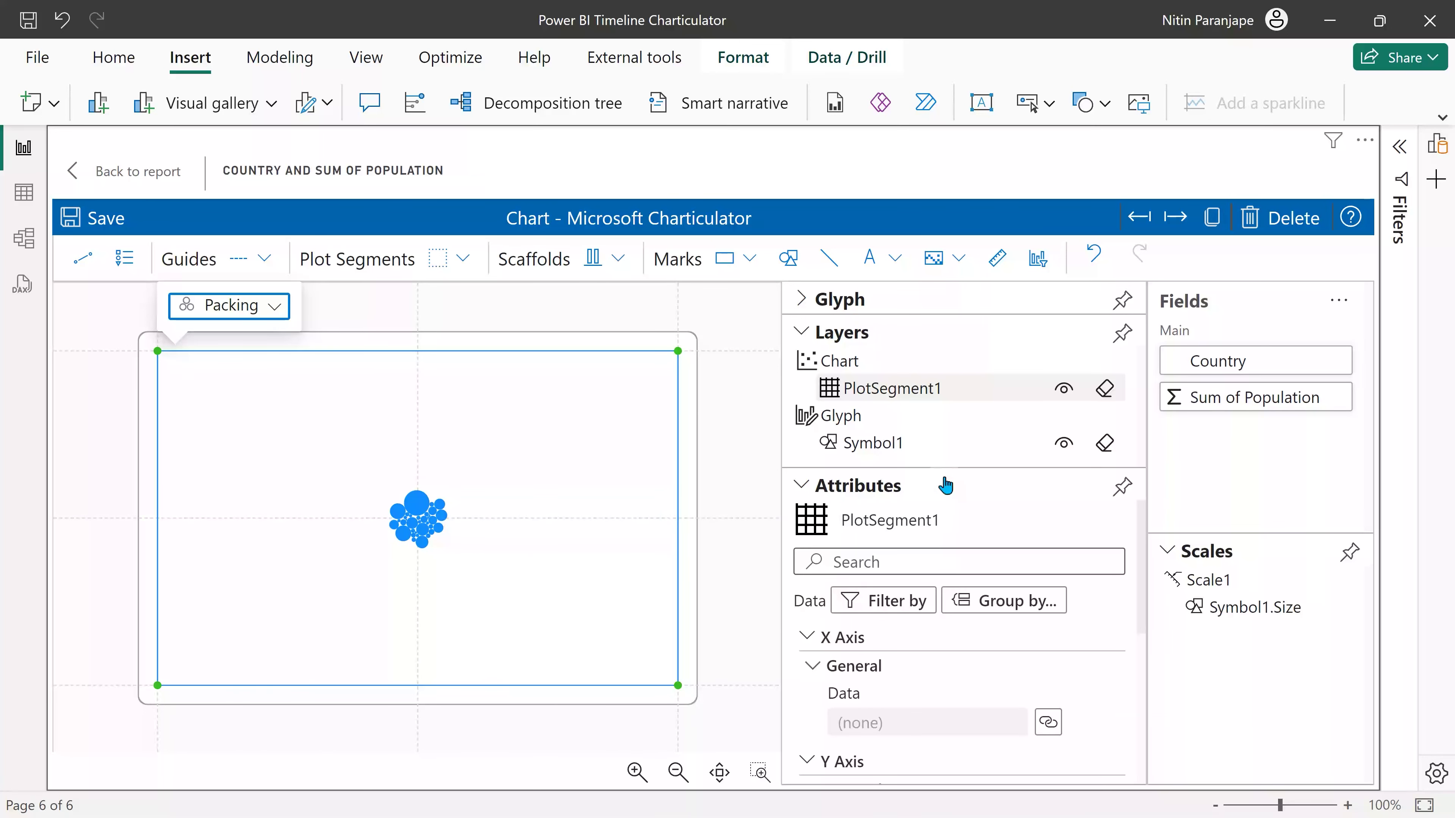
pyautogui.click(929, 447)
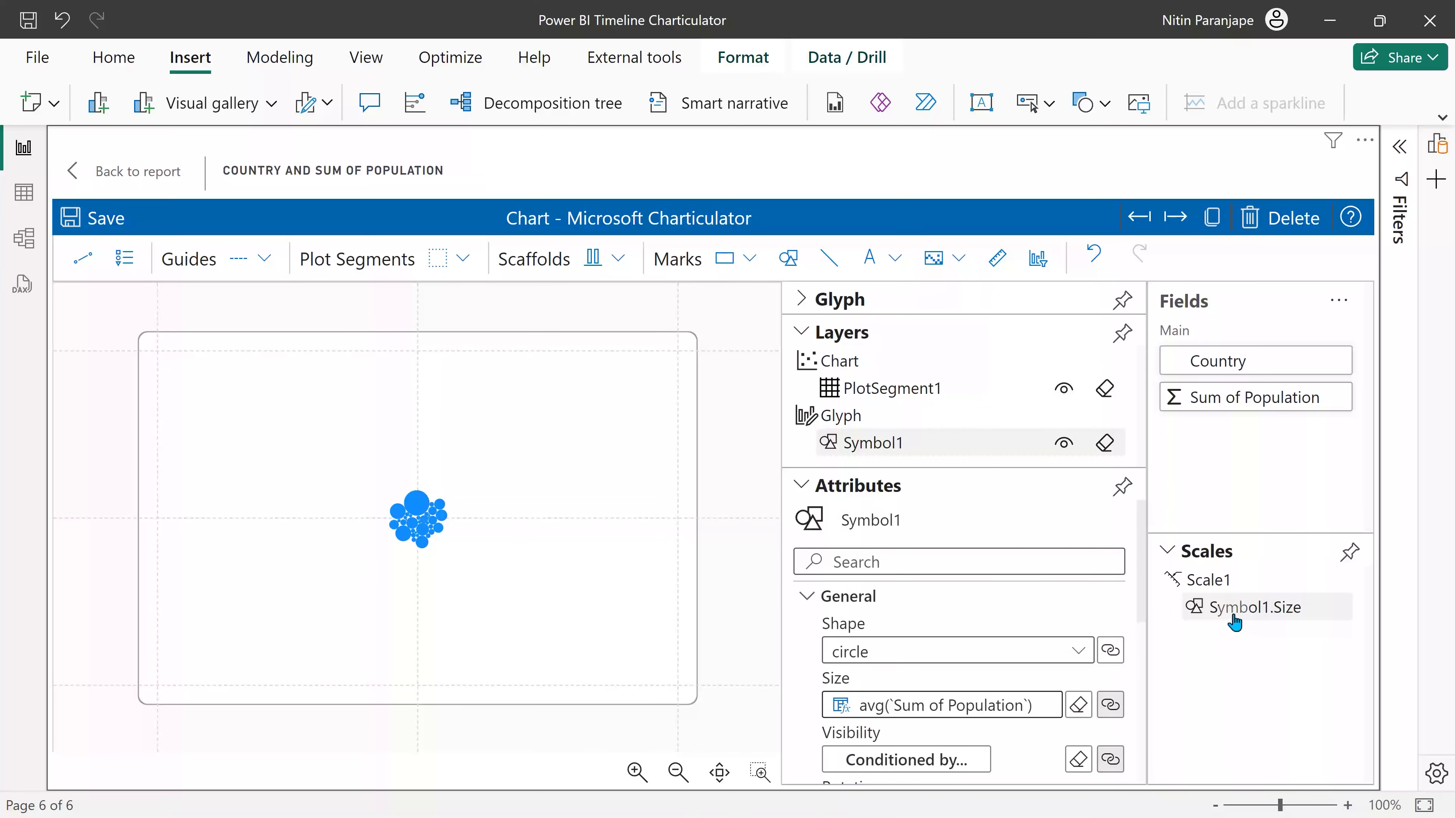
# Set the Symbol1.Size scale's Range End to 25000.
pyautogui.click(1260, 606)
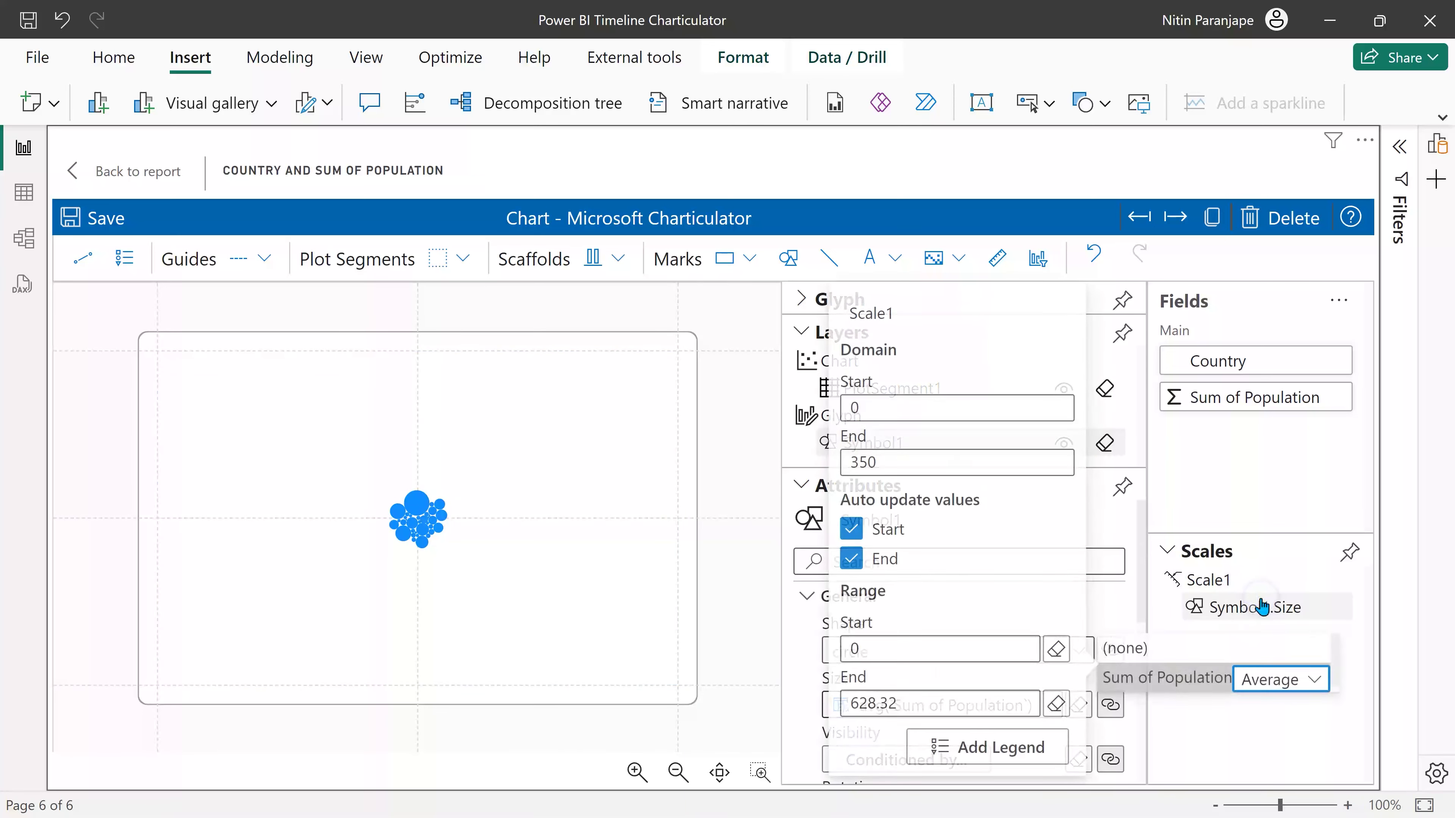
pyautogui.doubleClick(853, 704)
pyautogui.moveTo(853, 704); pyautogui.dragTo(840, 705)
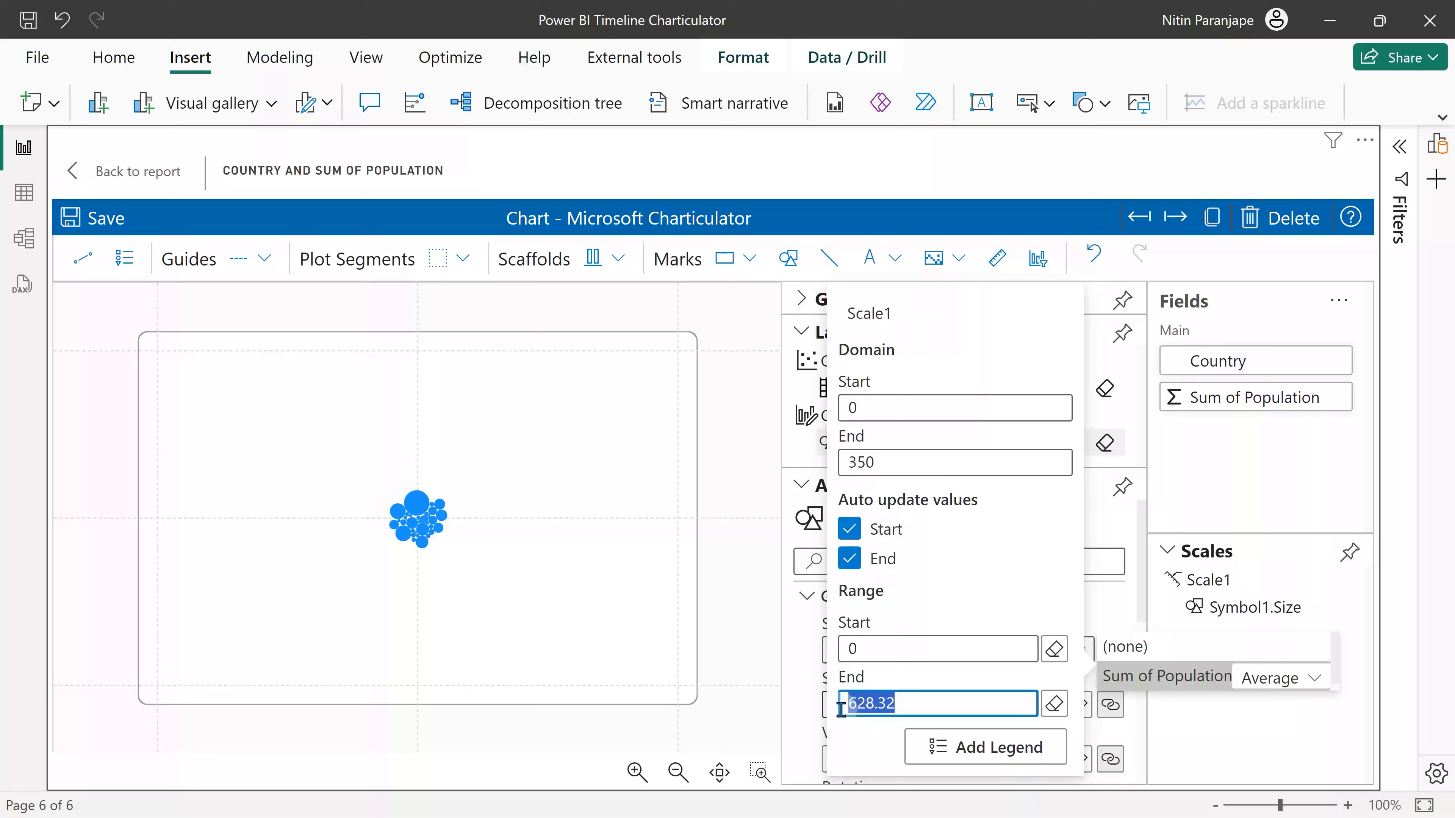
pyautogui.write('25000')
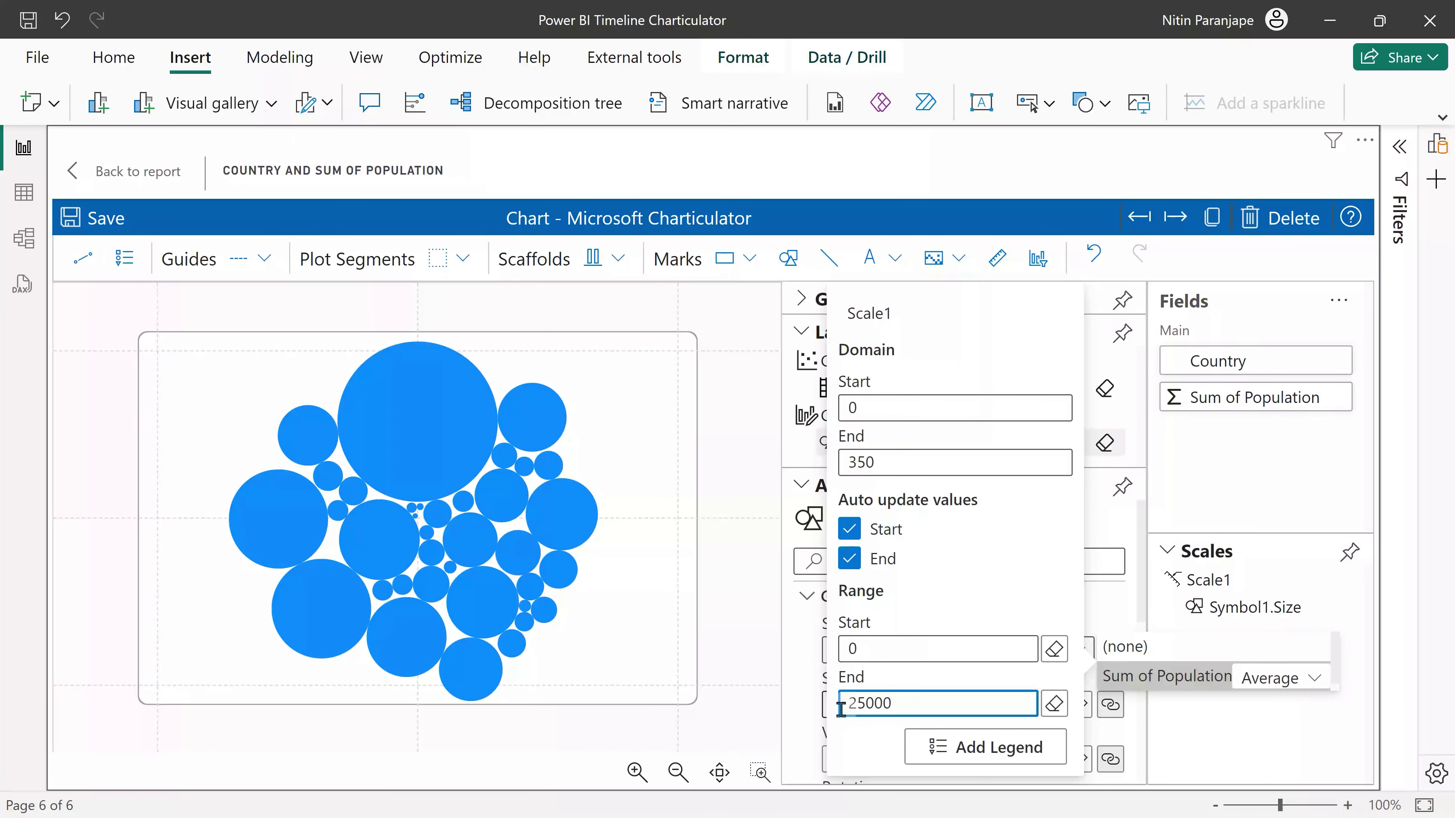
pyautogui.click(1086, 625)
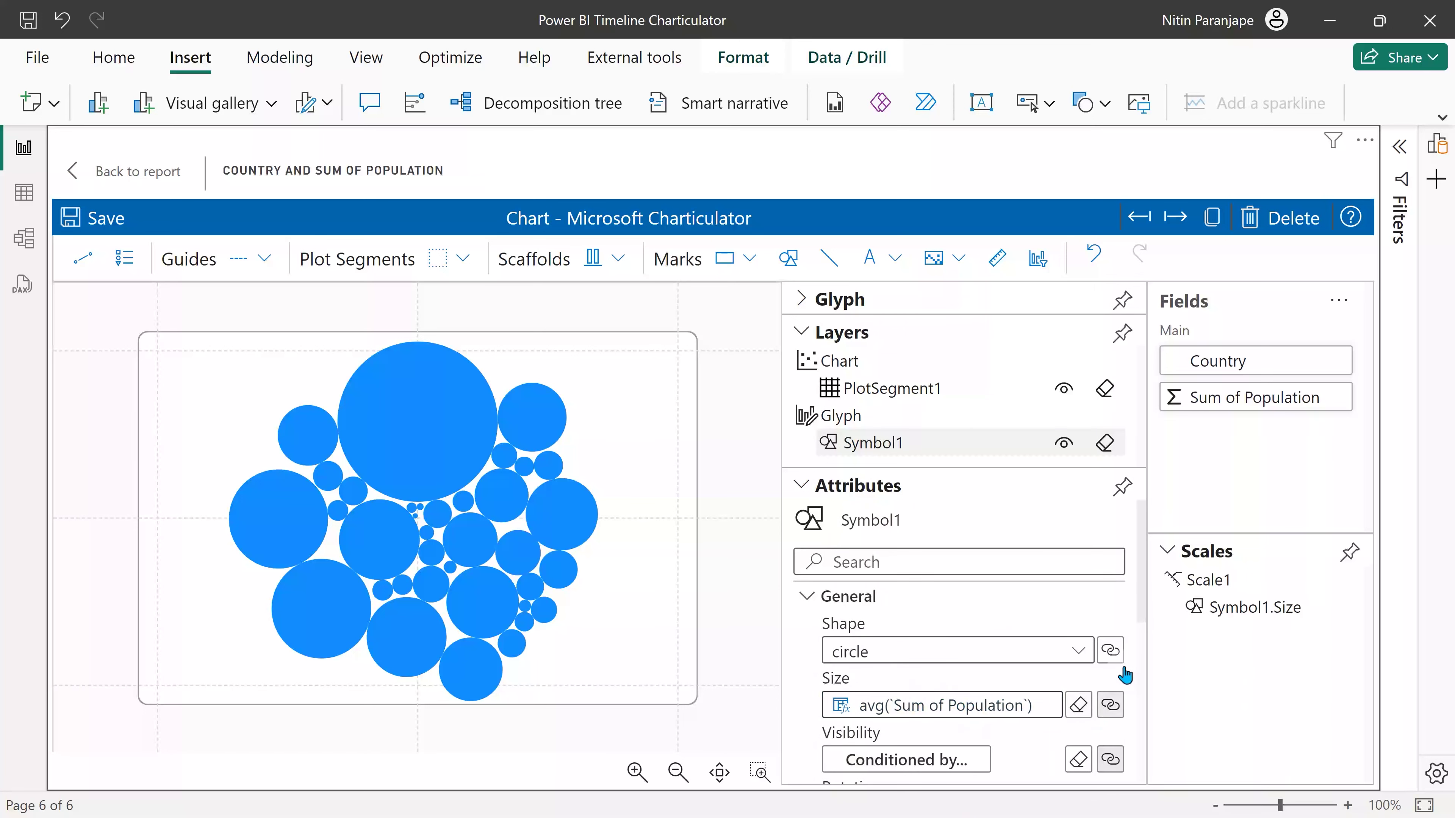
# Bind Symbol1's Fill to Country so Scale2 gives each country its own colour.
pyautogui.click(1087, 602)
pyautogui.scroll(-2, 1082, 607)
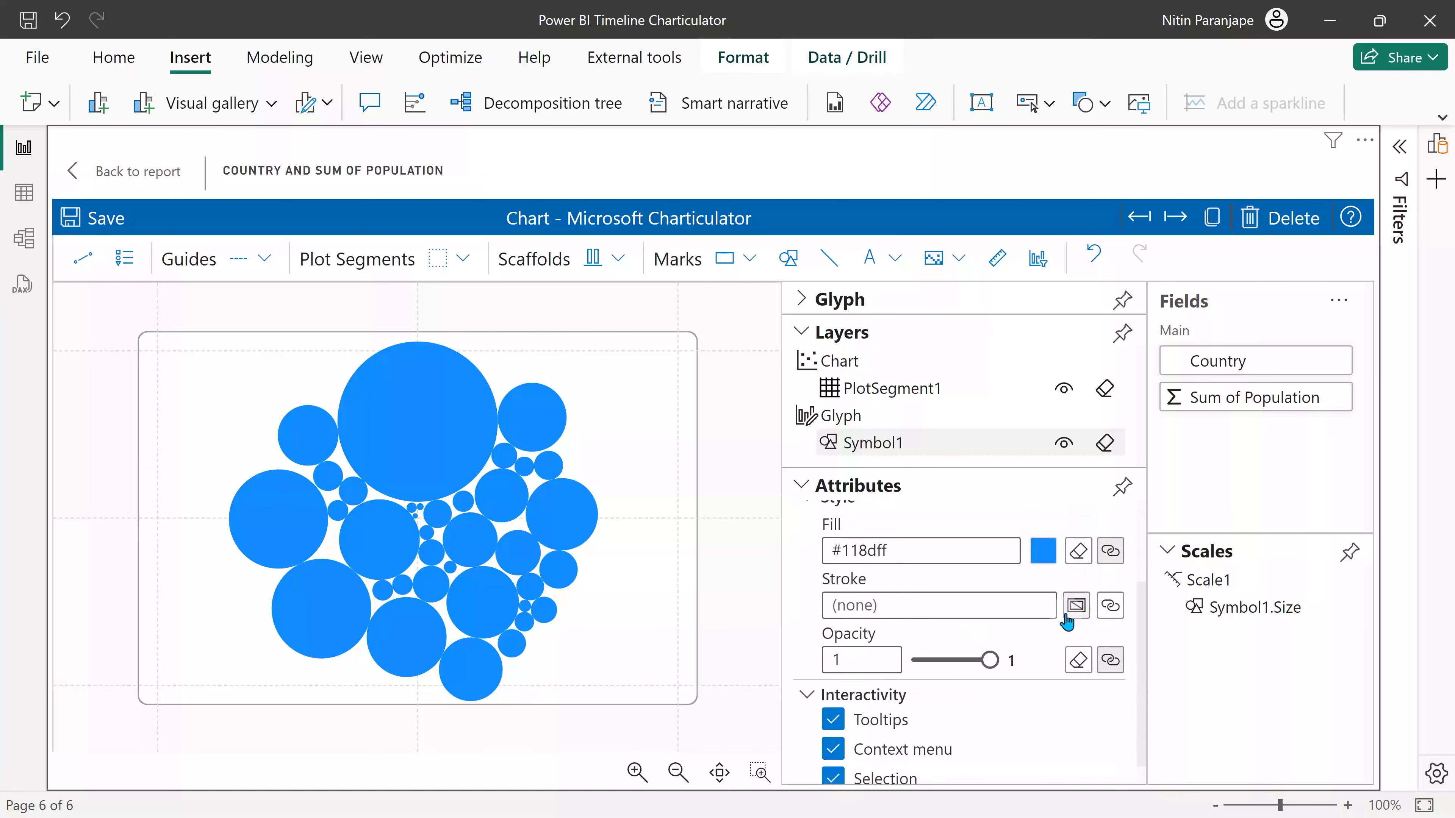
pyautogui.click(1109, 555)
pyautogui.click(1166, 609)
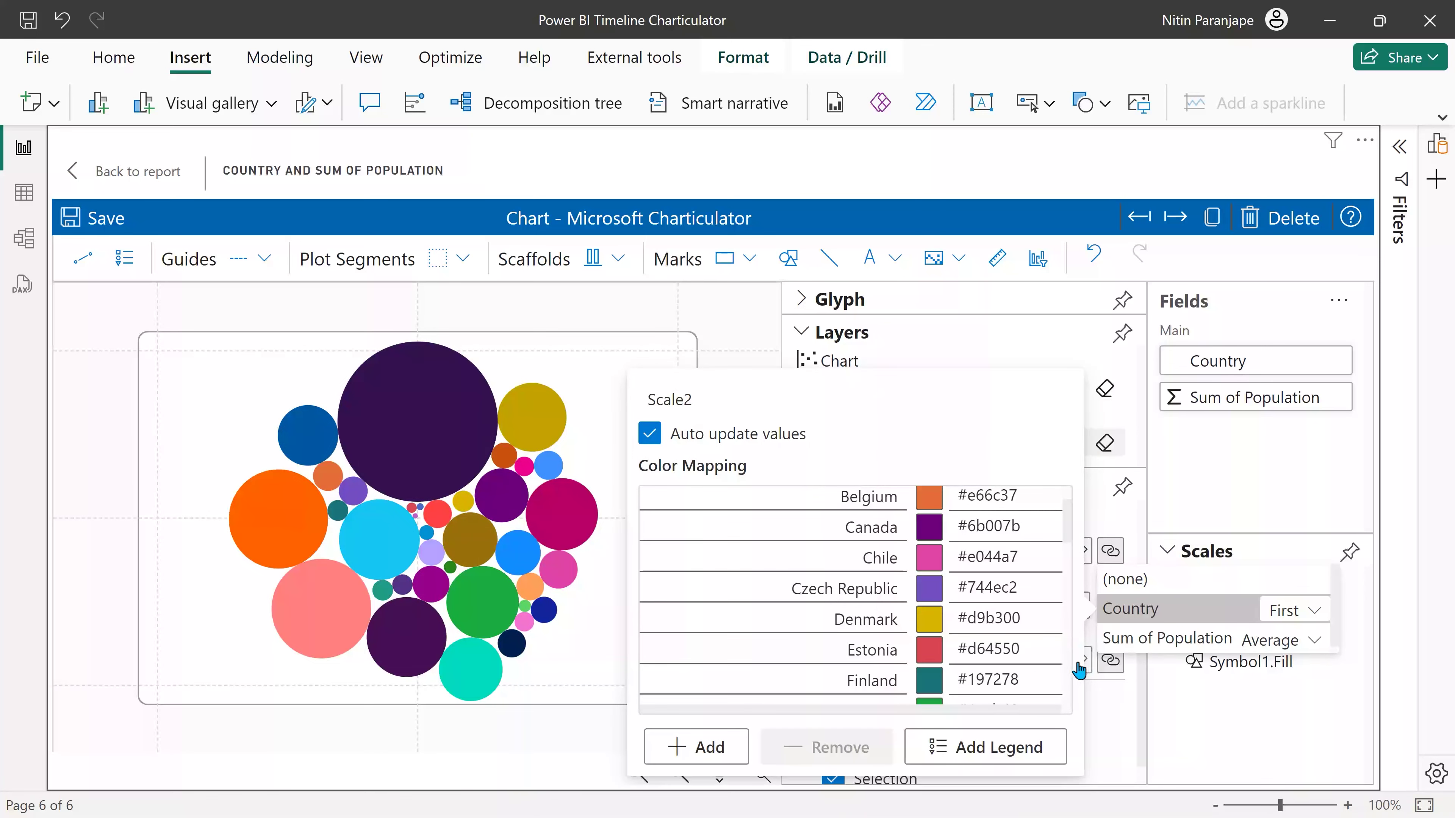
pyautogui.scroll(-12, 1046, 640)
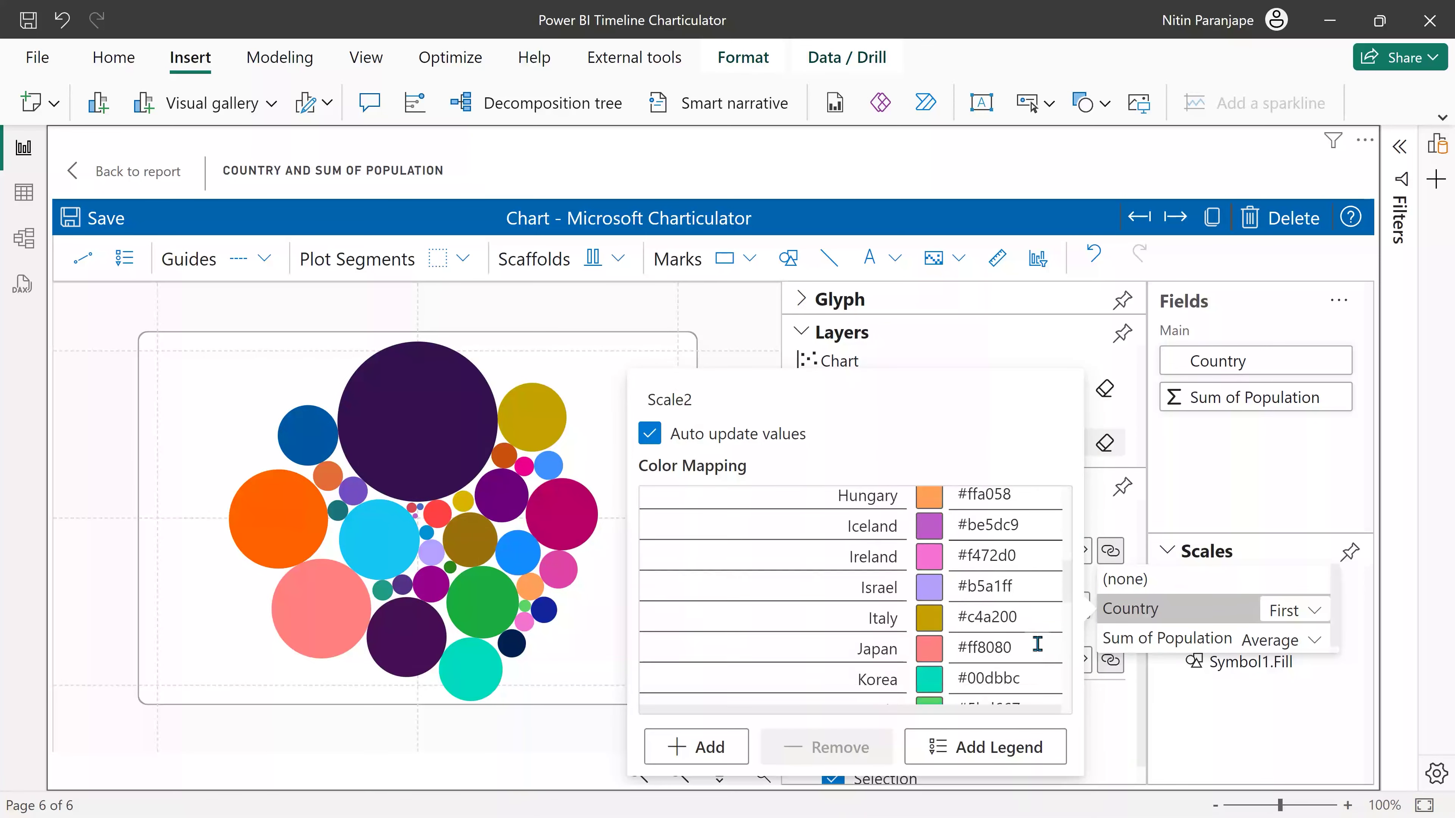
pyautogui.click(1114, 735)
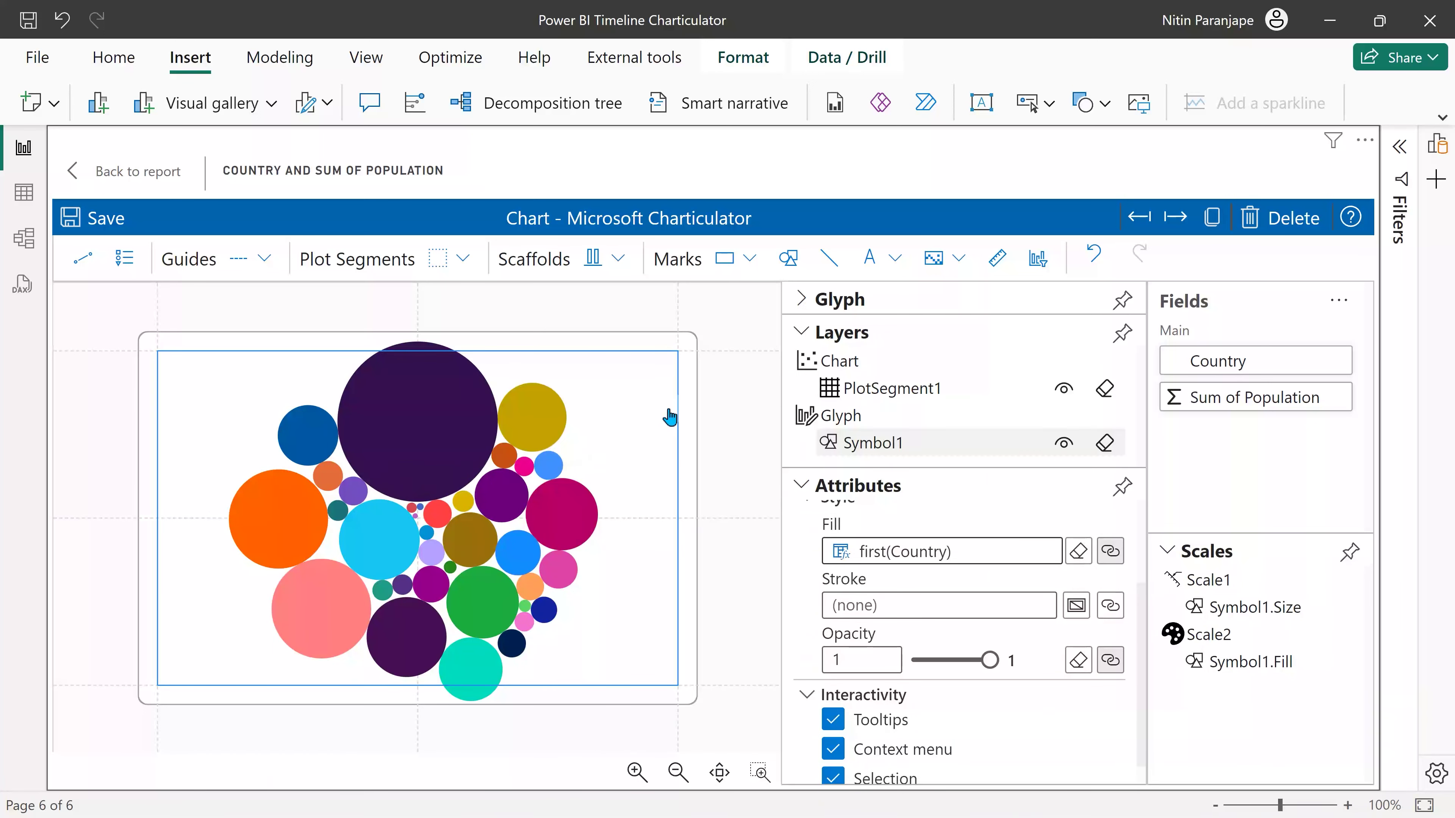
# Add a plain Text mark at the centre of the bubble glyph.
pyautogui.click(885, 264)
pyautogui.click(901, 301)
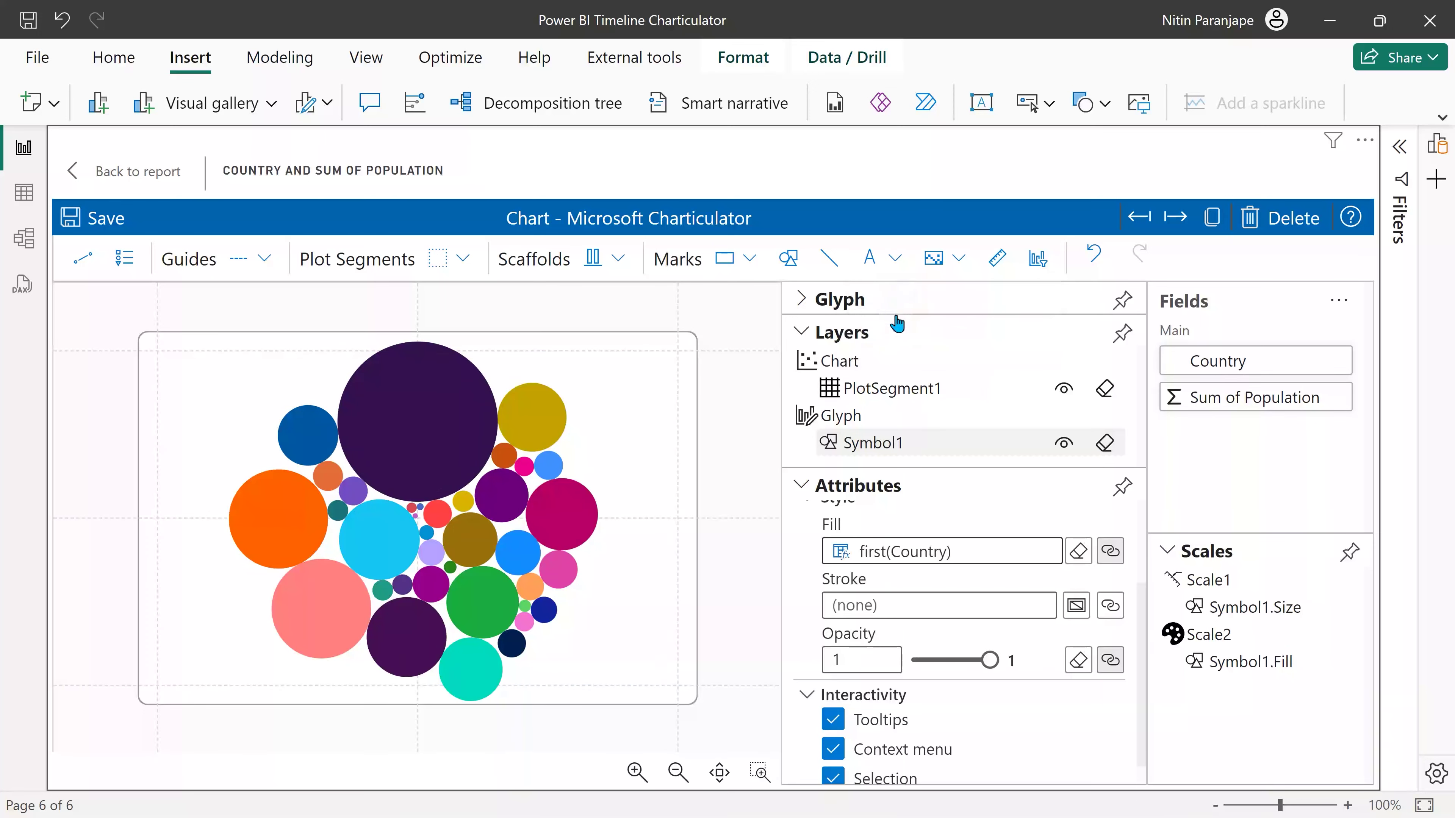
pyautogui.click(805, 300)
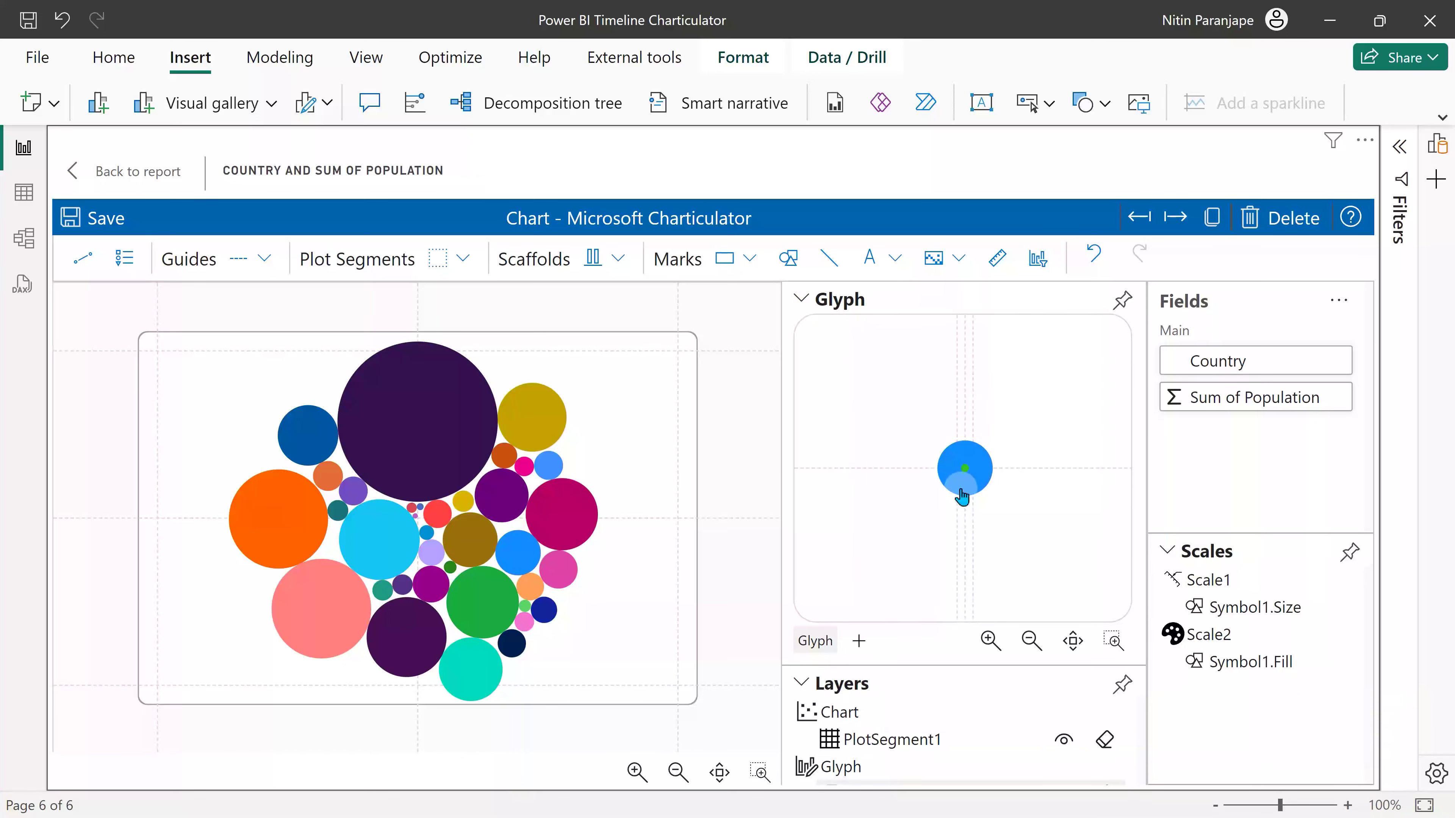
pyautogui.click(1073, 640)
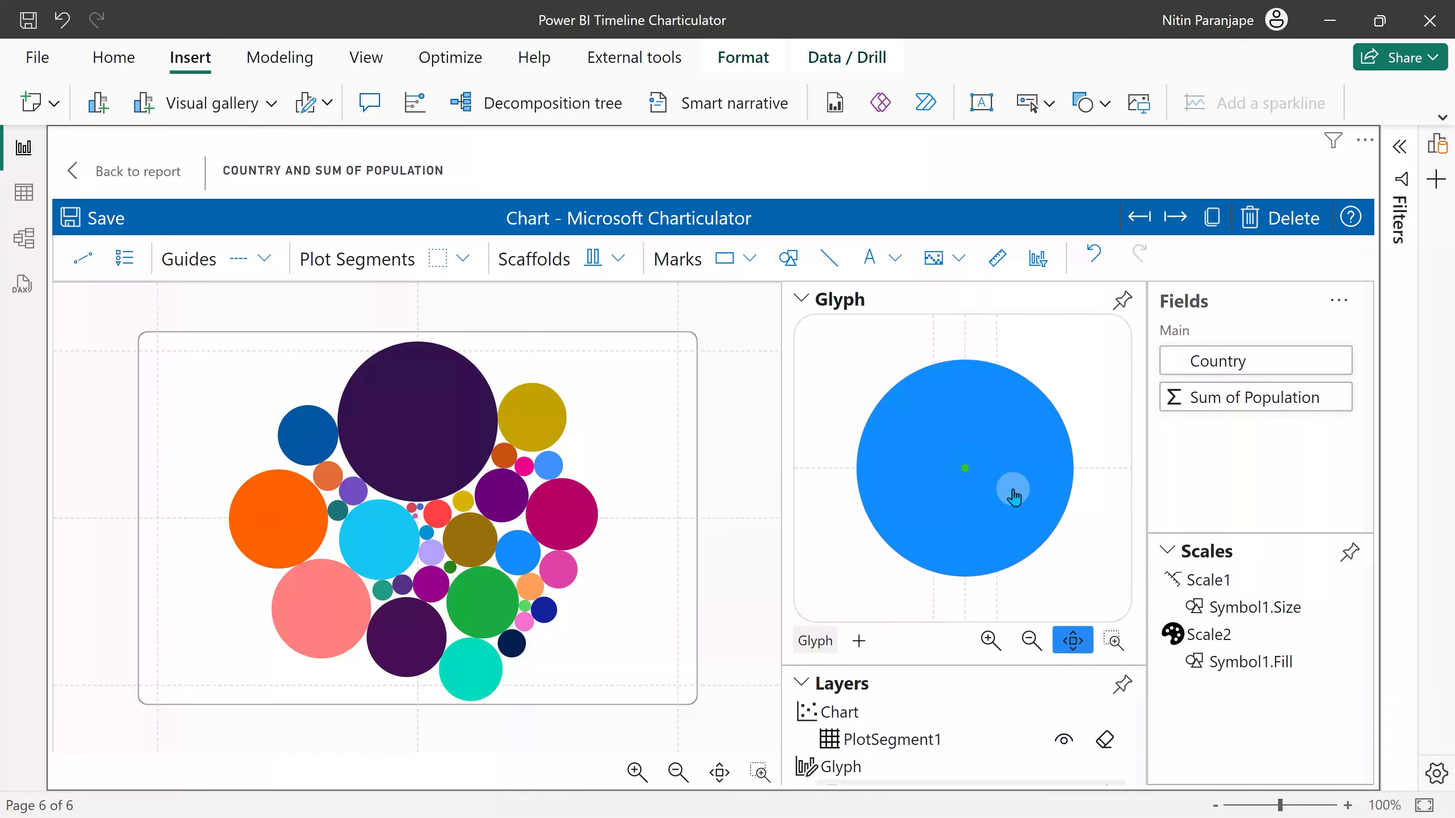
pyautogui.click(894, 258)
pyautogui.click(892, 304)
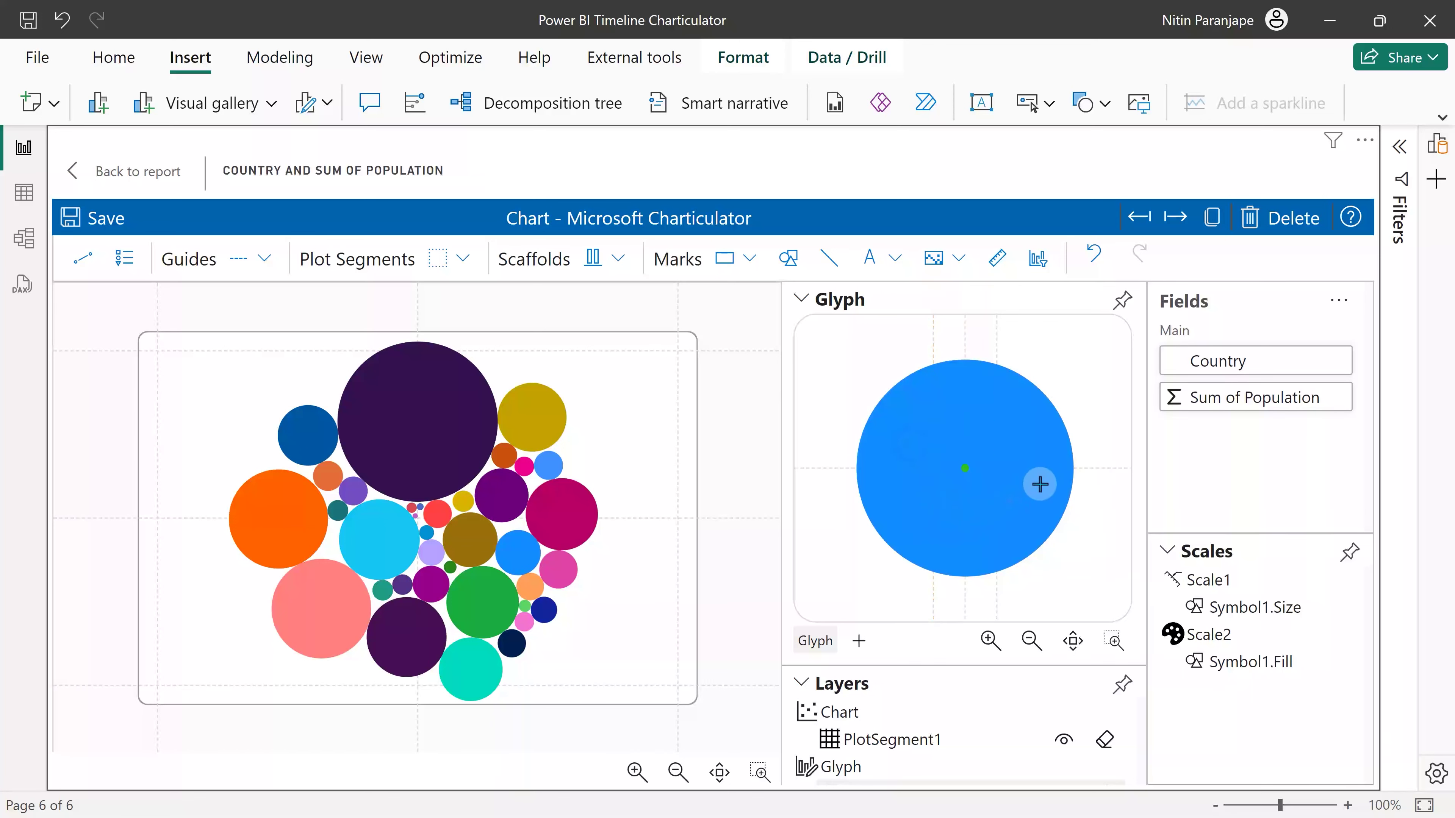
pyautogui.click(965, 468)
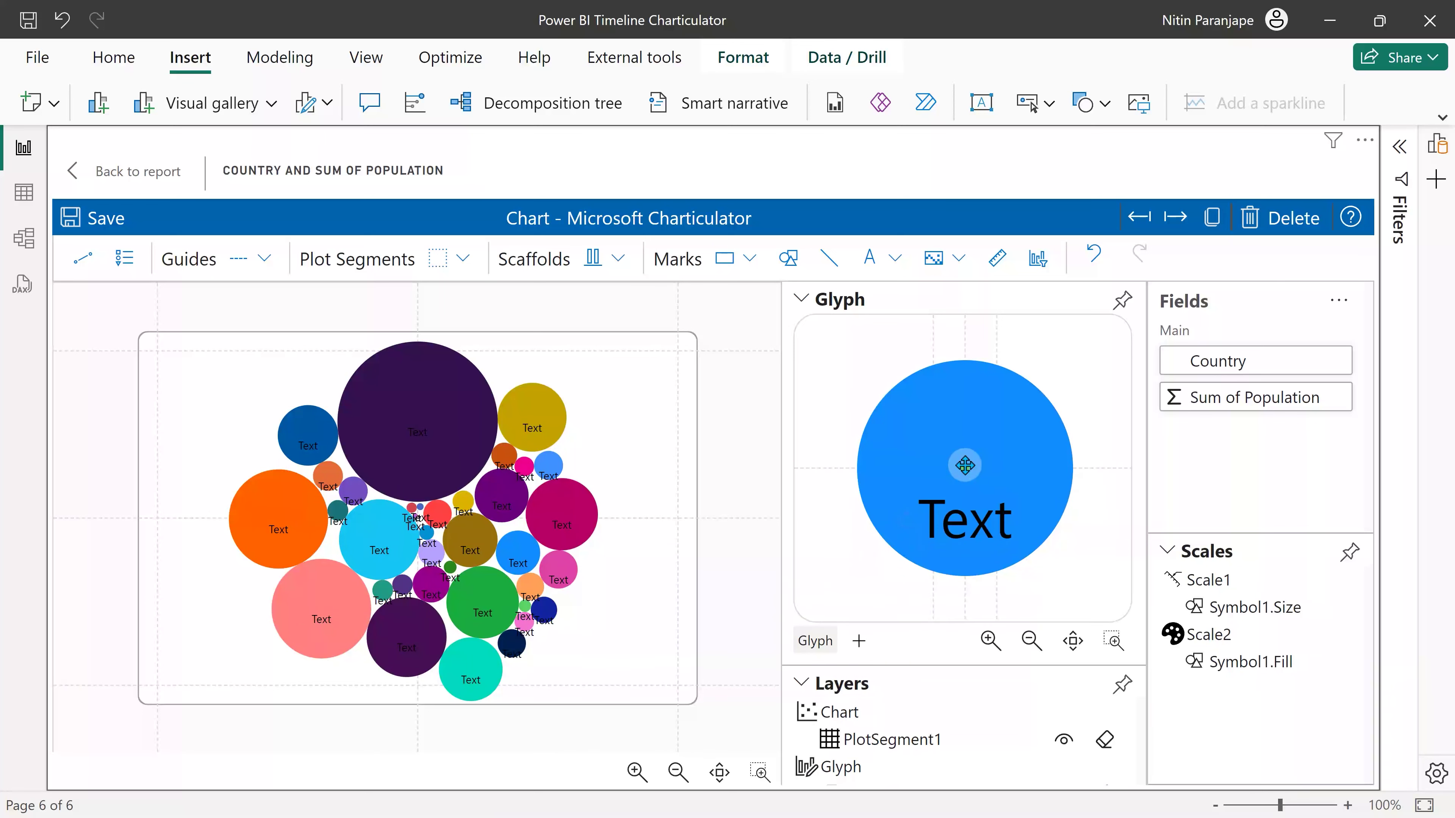
# Bind the label's Text to Country and its Size to Sum of Population.
pyautogui.click(802, 307)
pyautogui.scroll(-2, 1038, 644)
pyautogui.scroll(3, 1009, 633)
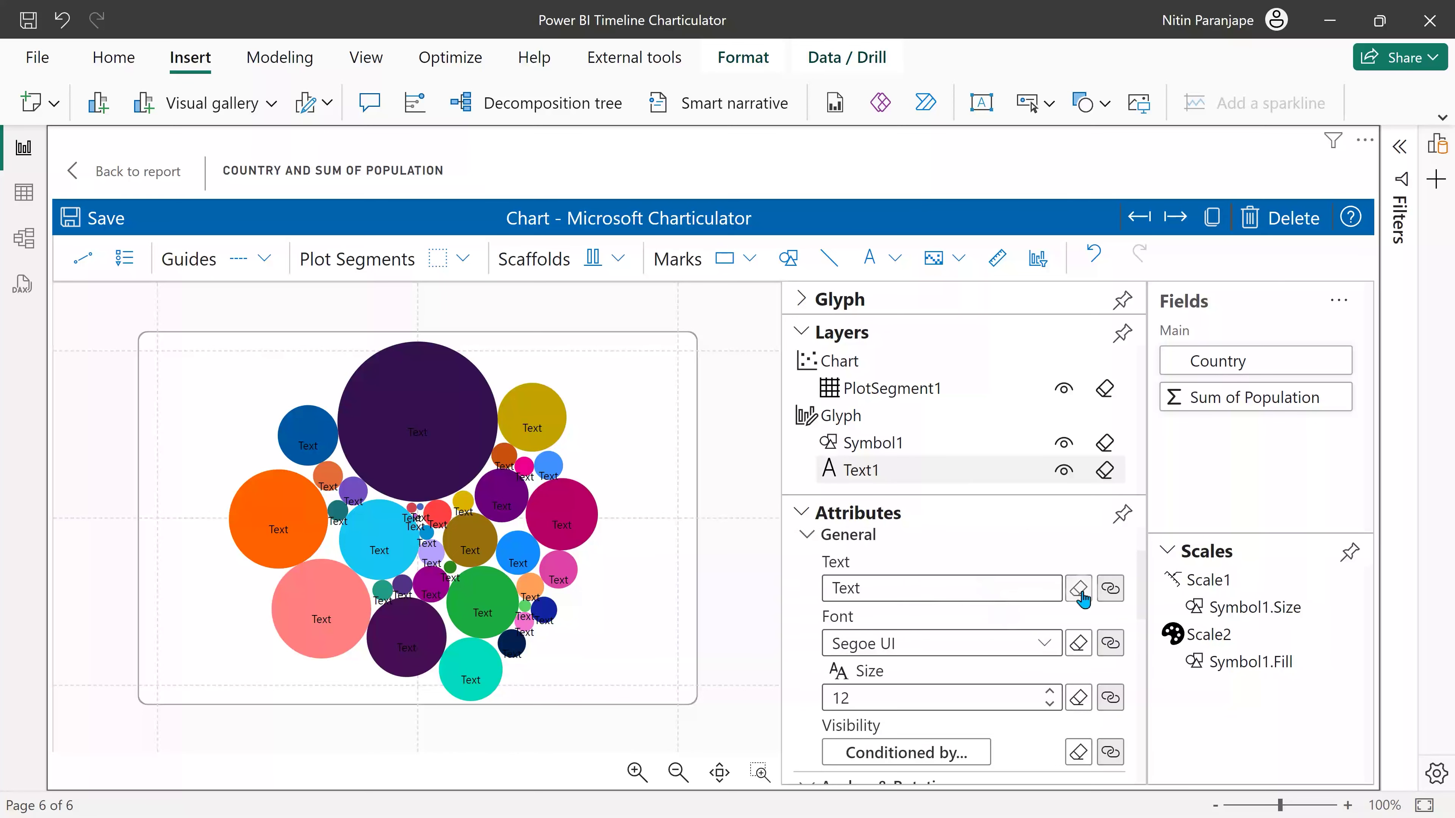
pyautogui.click(1112, 591)
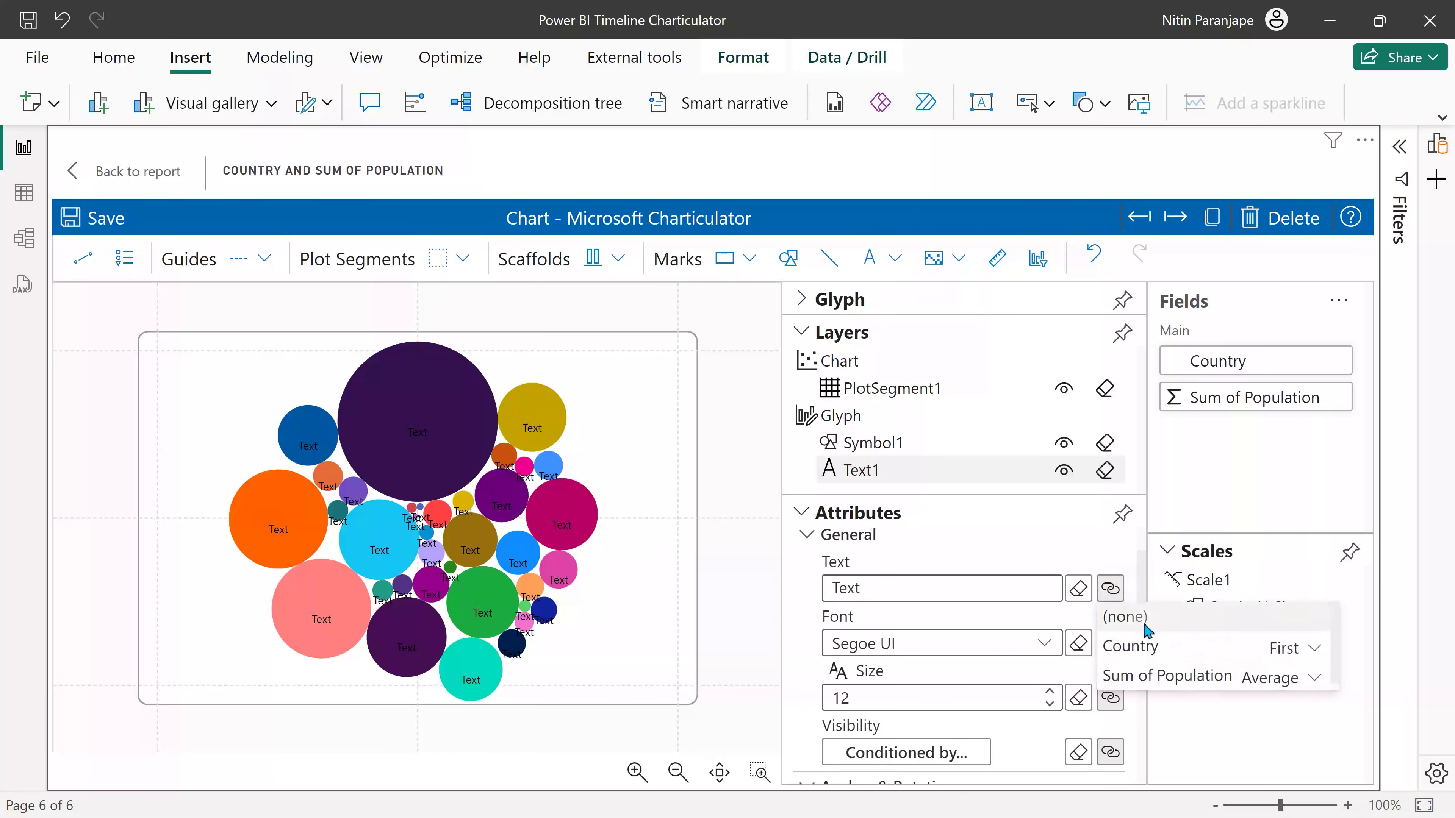
pyautogui.click(1143, 648)
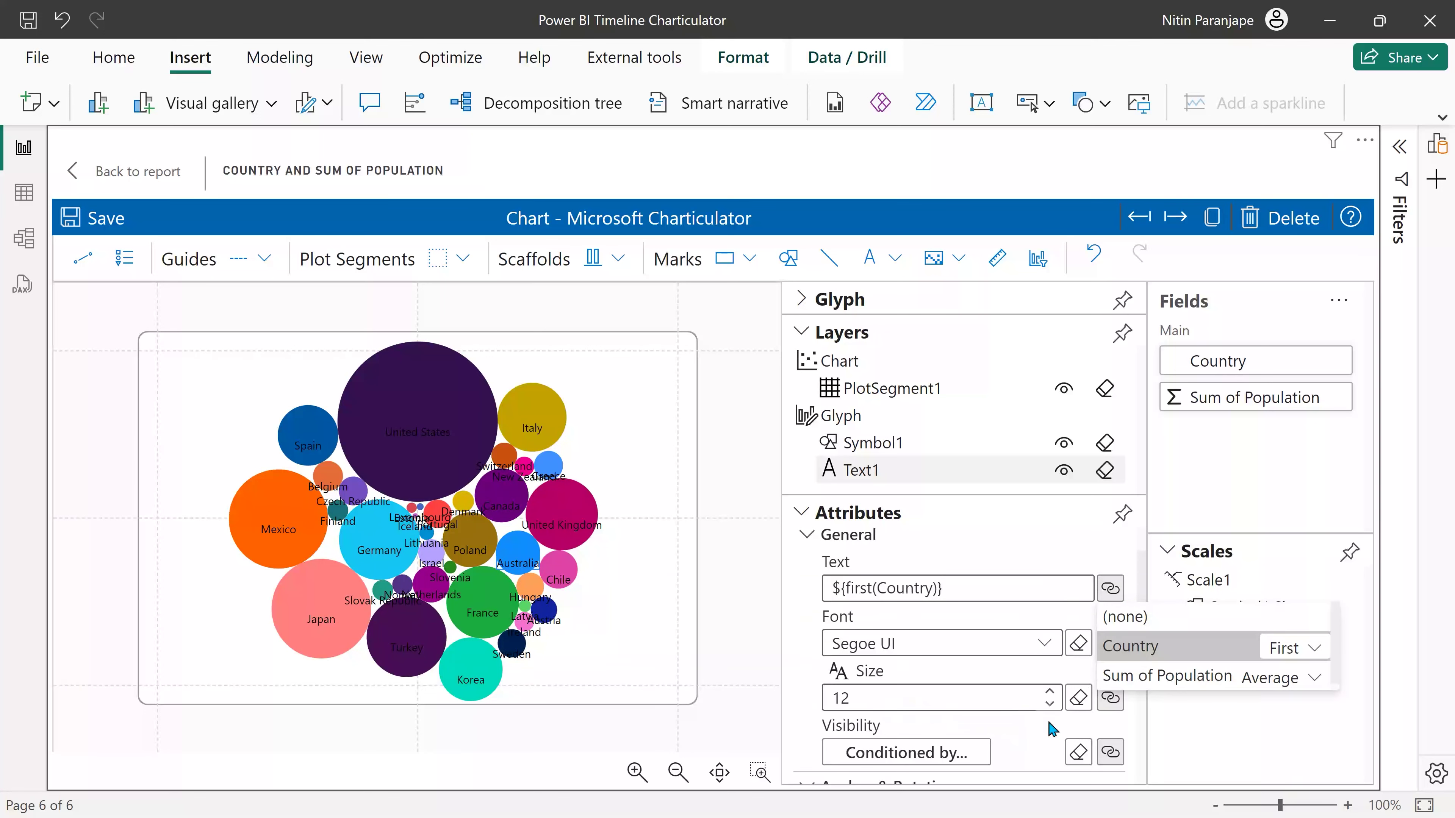
pyautogui.click(1110, 699)
pyautogui.click(1147, 670)
# Set the label size scale's largest value to 20.
pyautogui.click(850, 649)
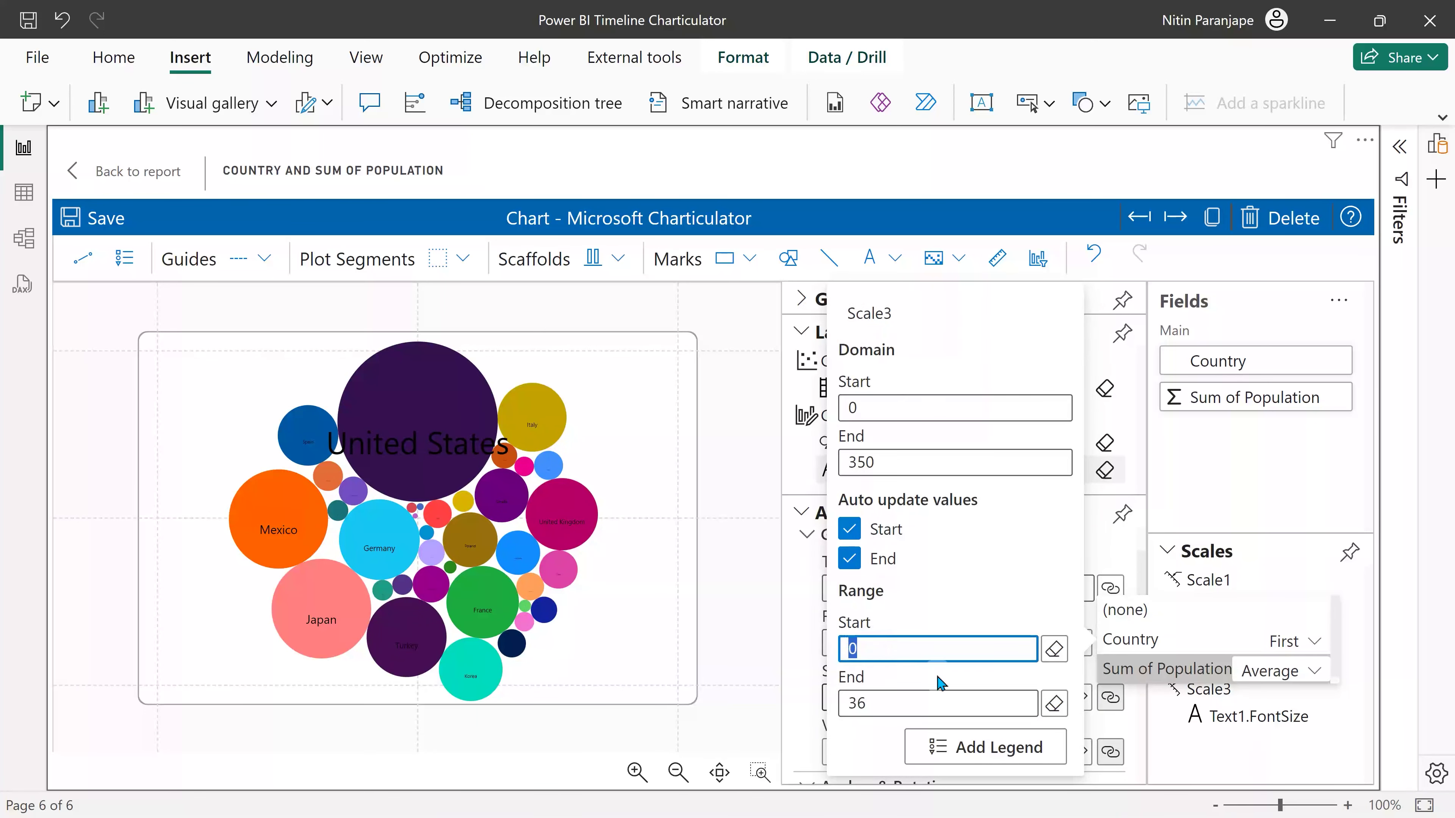
pyautogui.click(1013, 587)
pyautogui.click(920, 645)
pyautogui.doubleClick(859, 701)
pyautogui.press('BackSpace')
pyautogui.write('20')
pyautogui.press('Escape')
# Anchor labels to the vertical middle, colour them #ffffff, then save and return to the report.
pyautogui.click(863, 665)
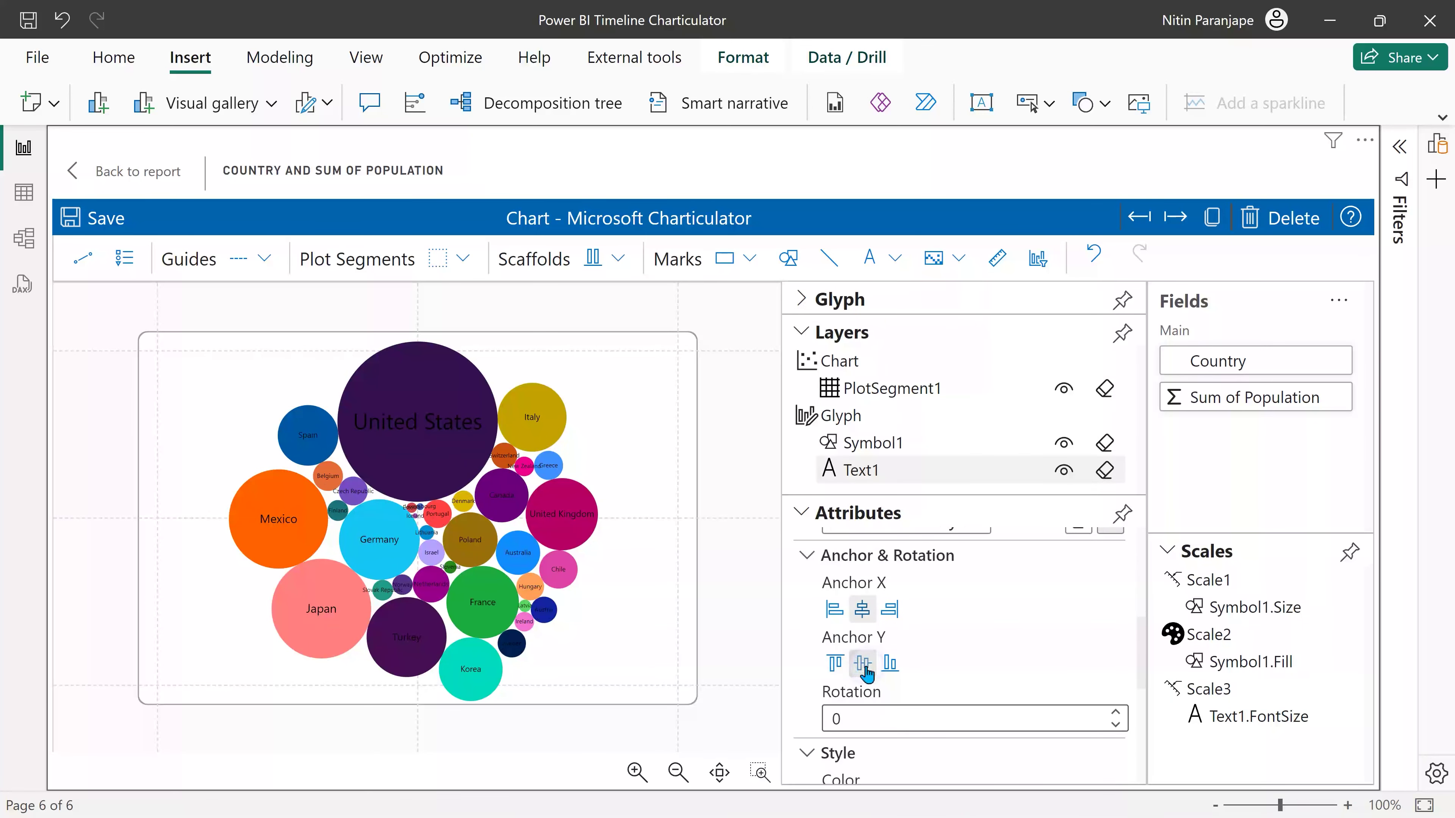
pyautogui.scroll(-5, 1029, 665)
pyautogui.click(1043, 665)
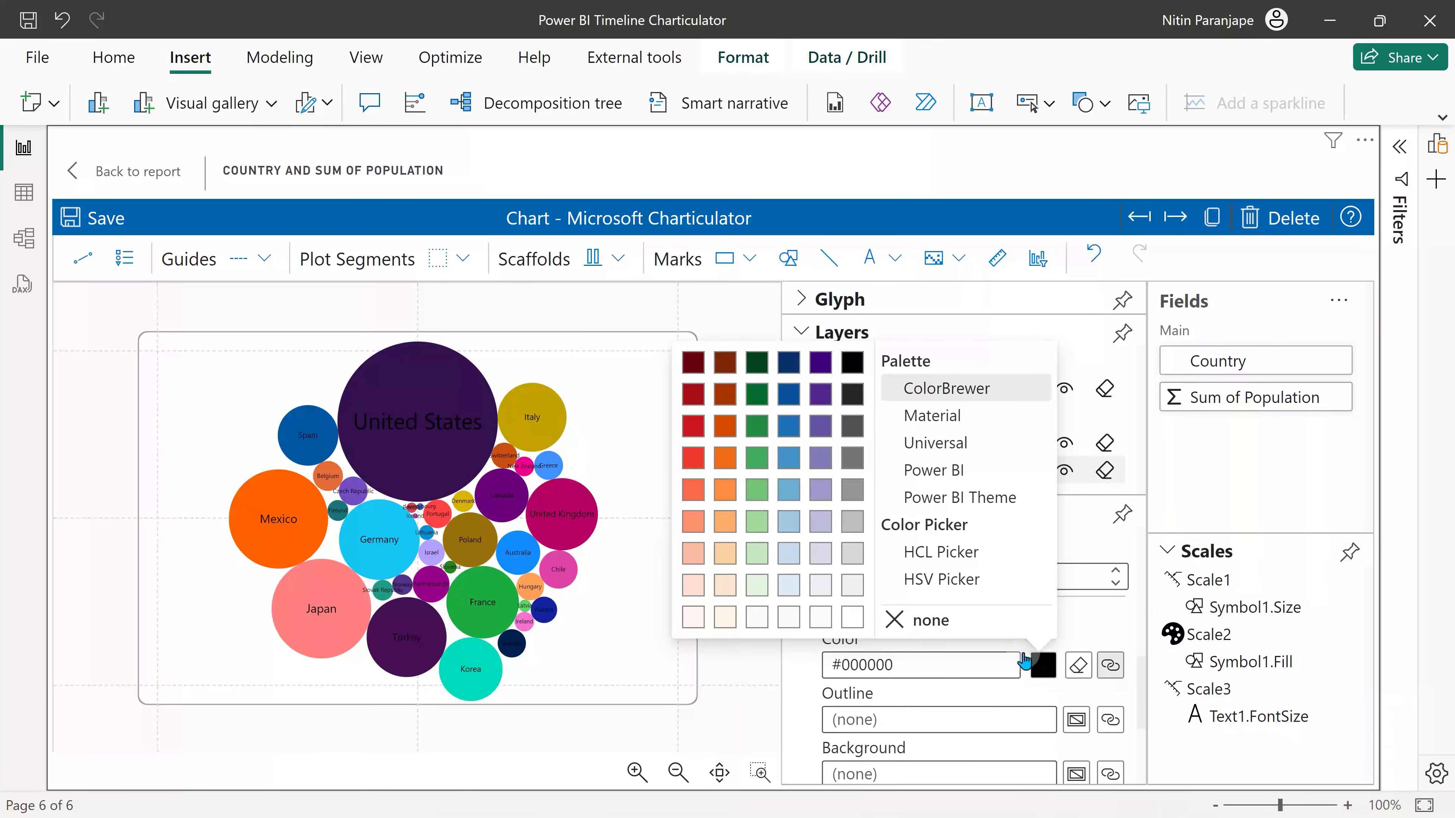
pyautogui.click(853, 617)
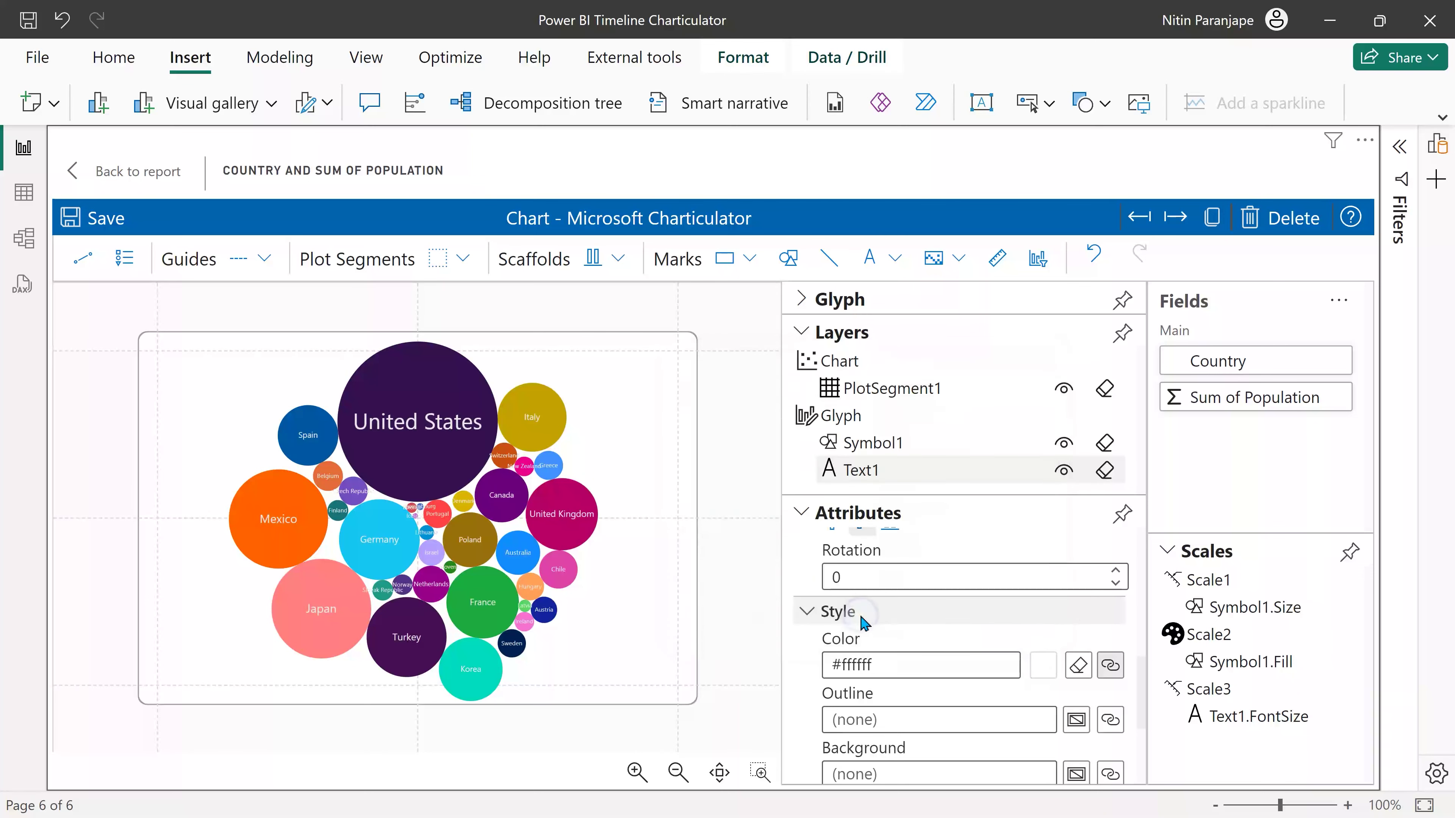
pyautogui.click(107, 224)
pyautogui.click(138, 172)
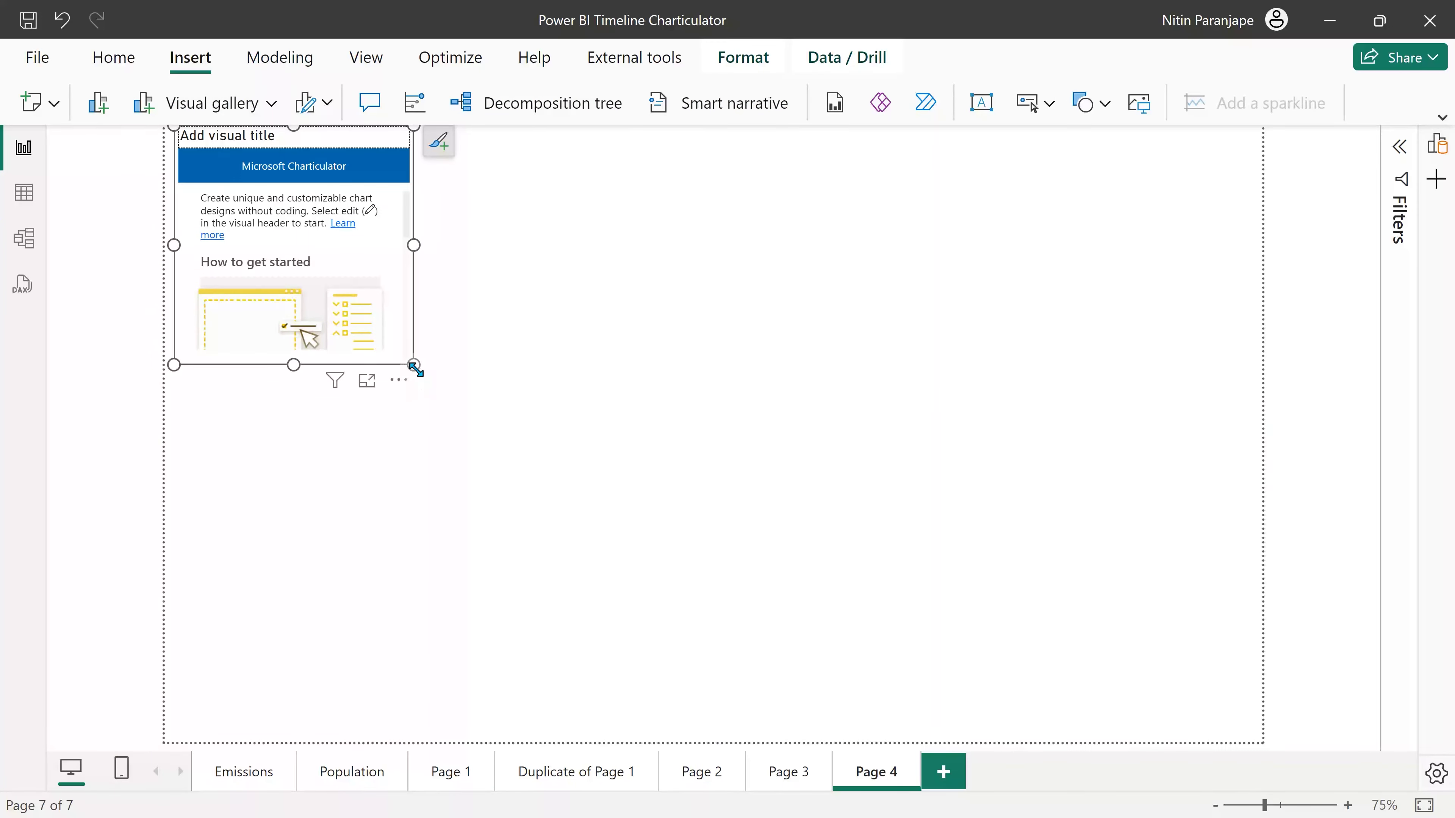
# Enlarge the new Charticulator visual to fill most of Page 4 and open it for editing.
pyautogui.moveTo(415, 369); pyautogui.dragTo(935, 689)
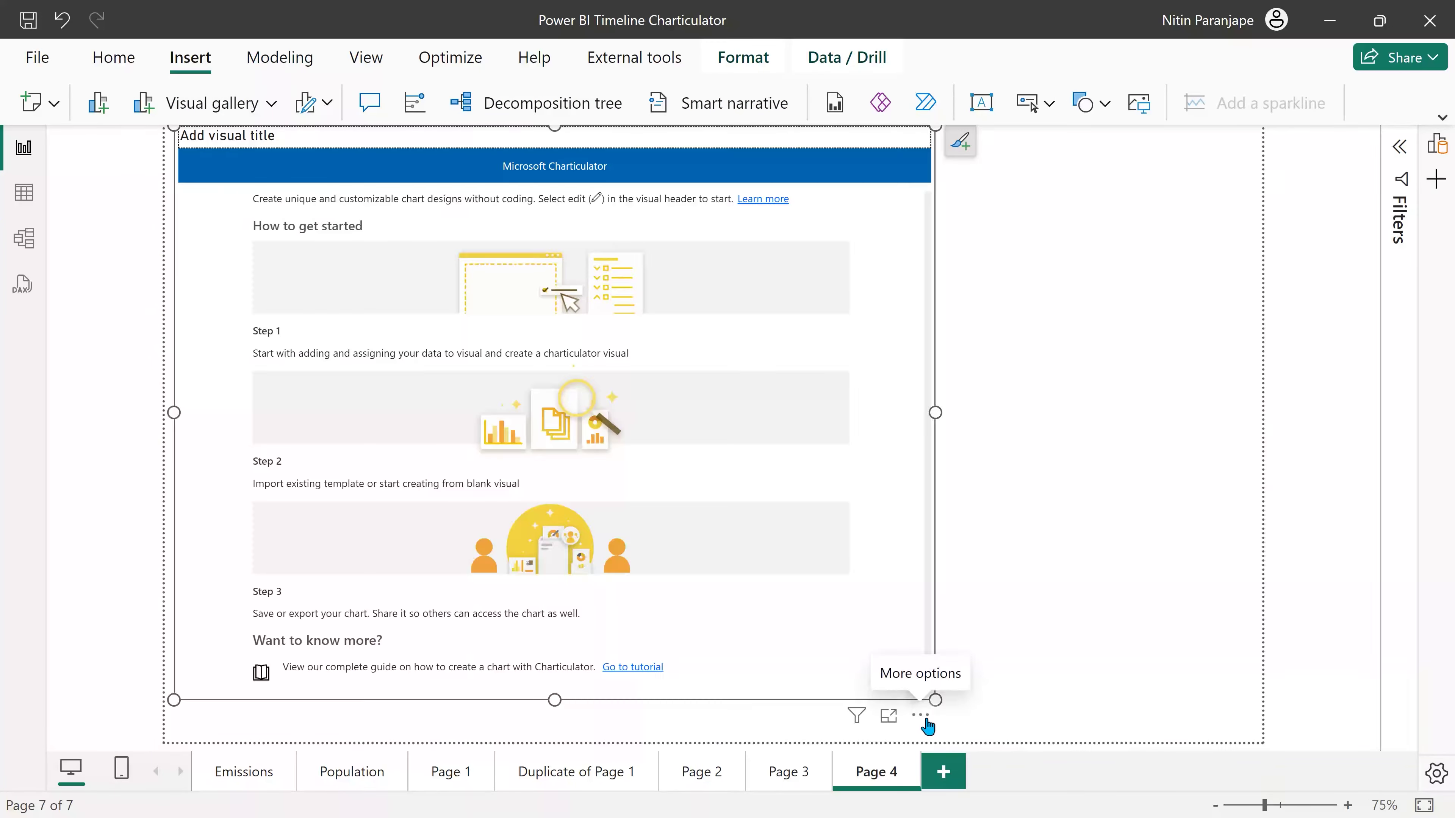
pyautogui.click(920, 705)
pyautogui.click(954, 629)
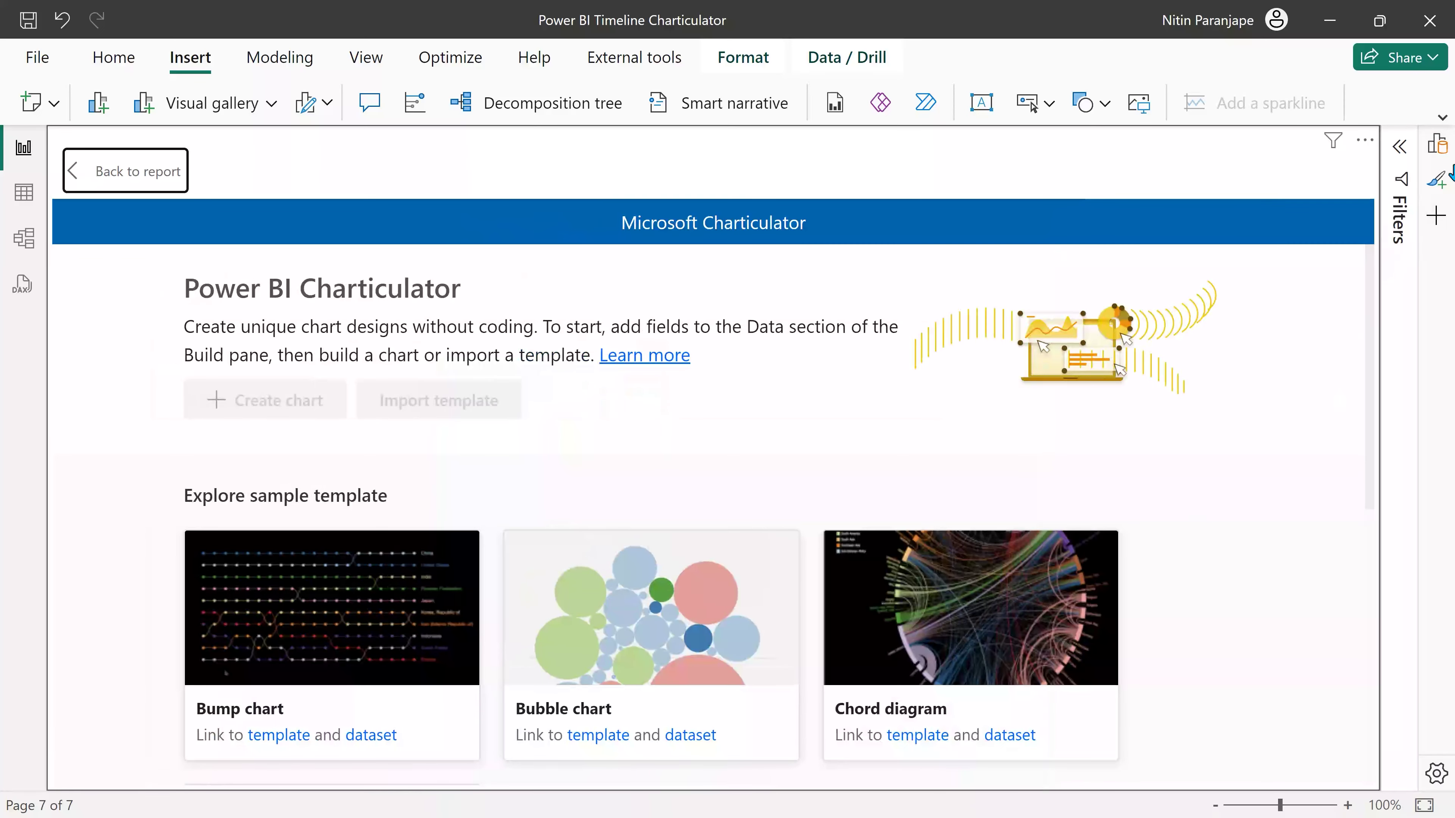
# Add Product and Title from the Data table to the visual and create a blank chart.
pyautogui.click(1437, 144)
pyautogui.click(1311, 651)
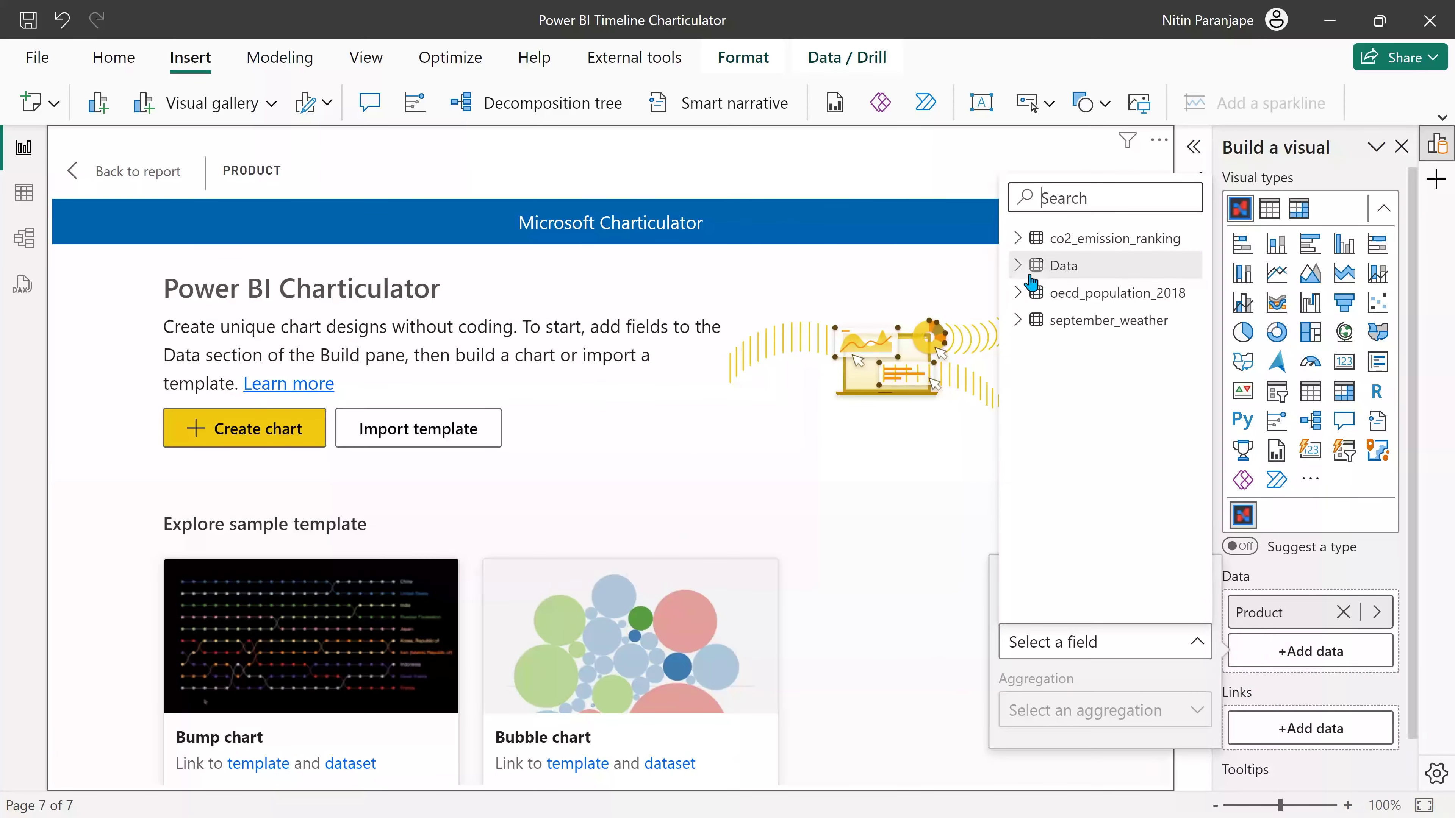
pyautogui.click(1018, 265)
pyautogui.click(1079, 325)
pyautogui.click(314, 398)
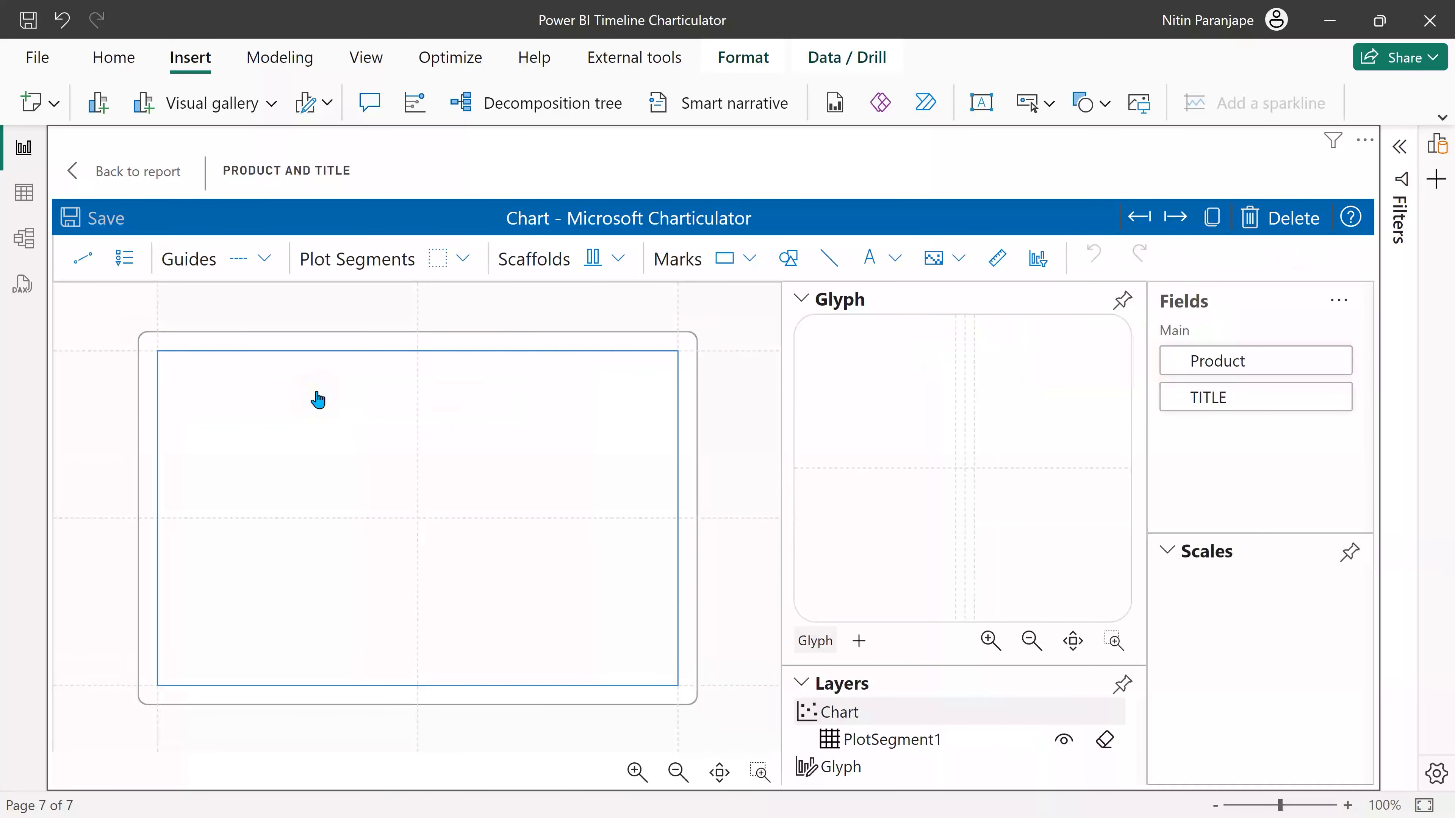
# Bind PlotSegment1's X axis to first(Product), listing products from Excel to Word.
pyautogui.click(903, 740)
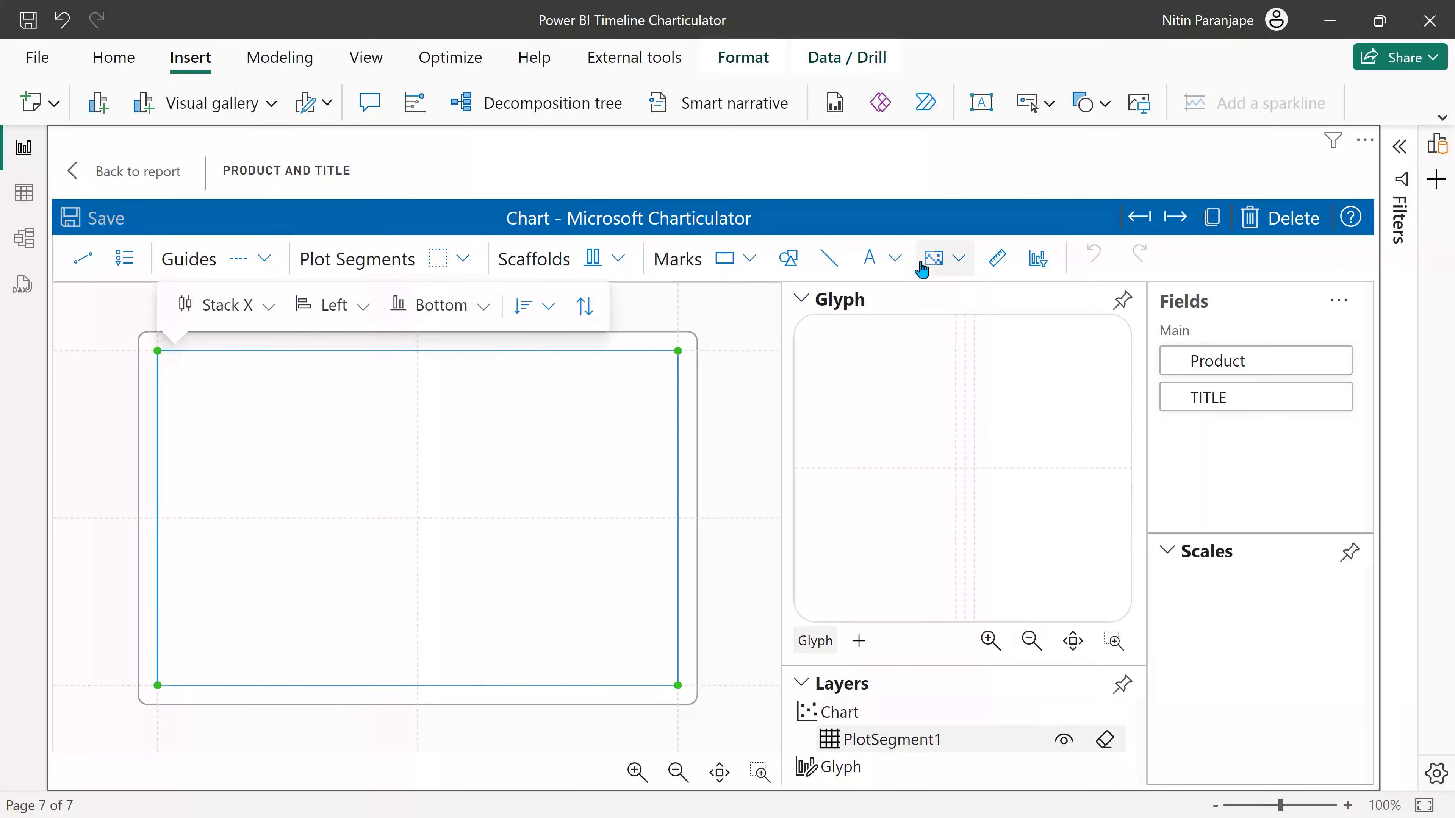
pyautogui.click(803, 300)
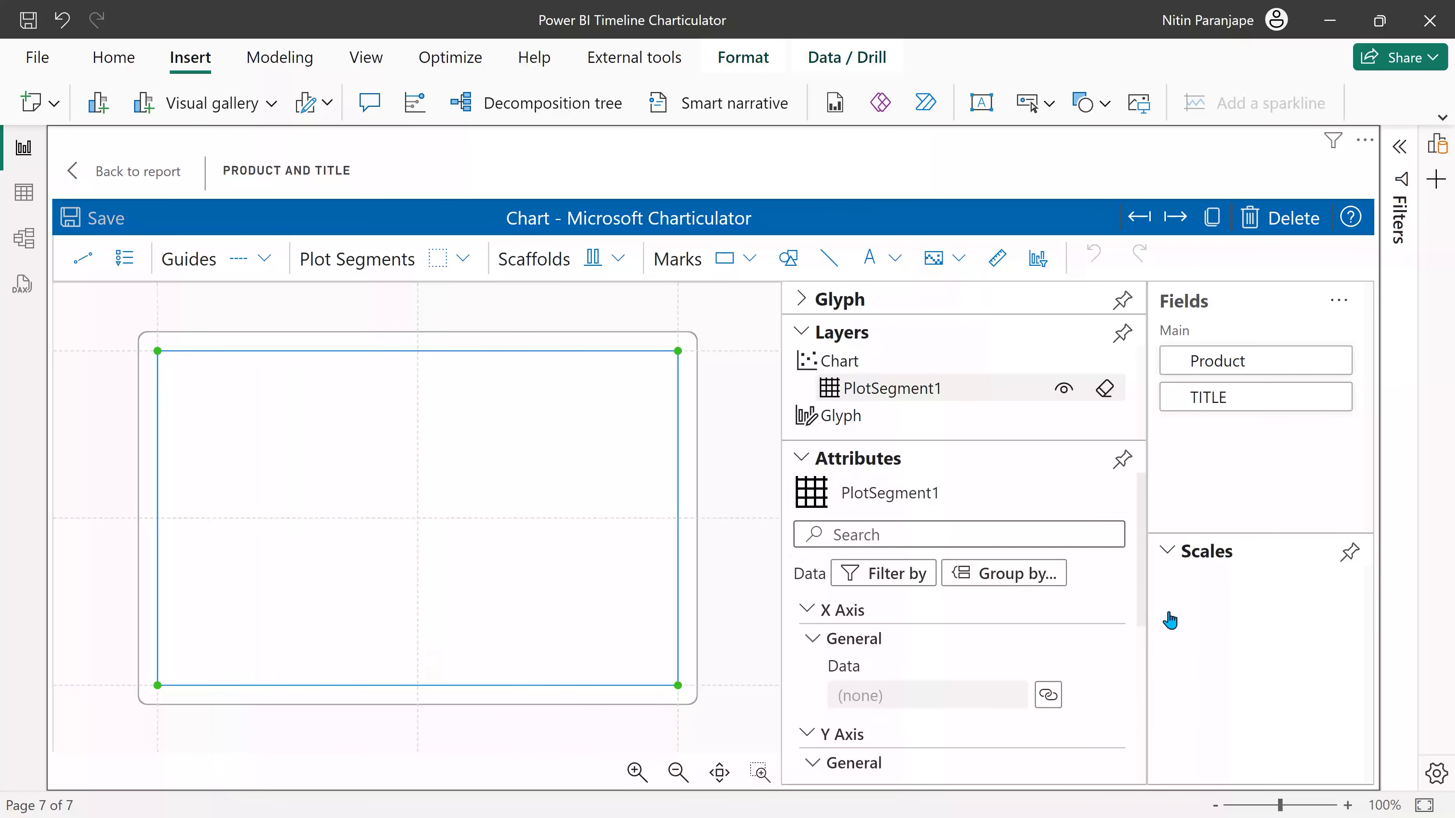
pyautogui.moveTo(1253, 371); pyautogui.dragTo(434, 696)
pyautogui.click(808, 609)
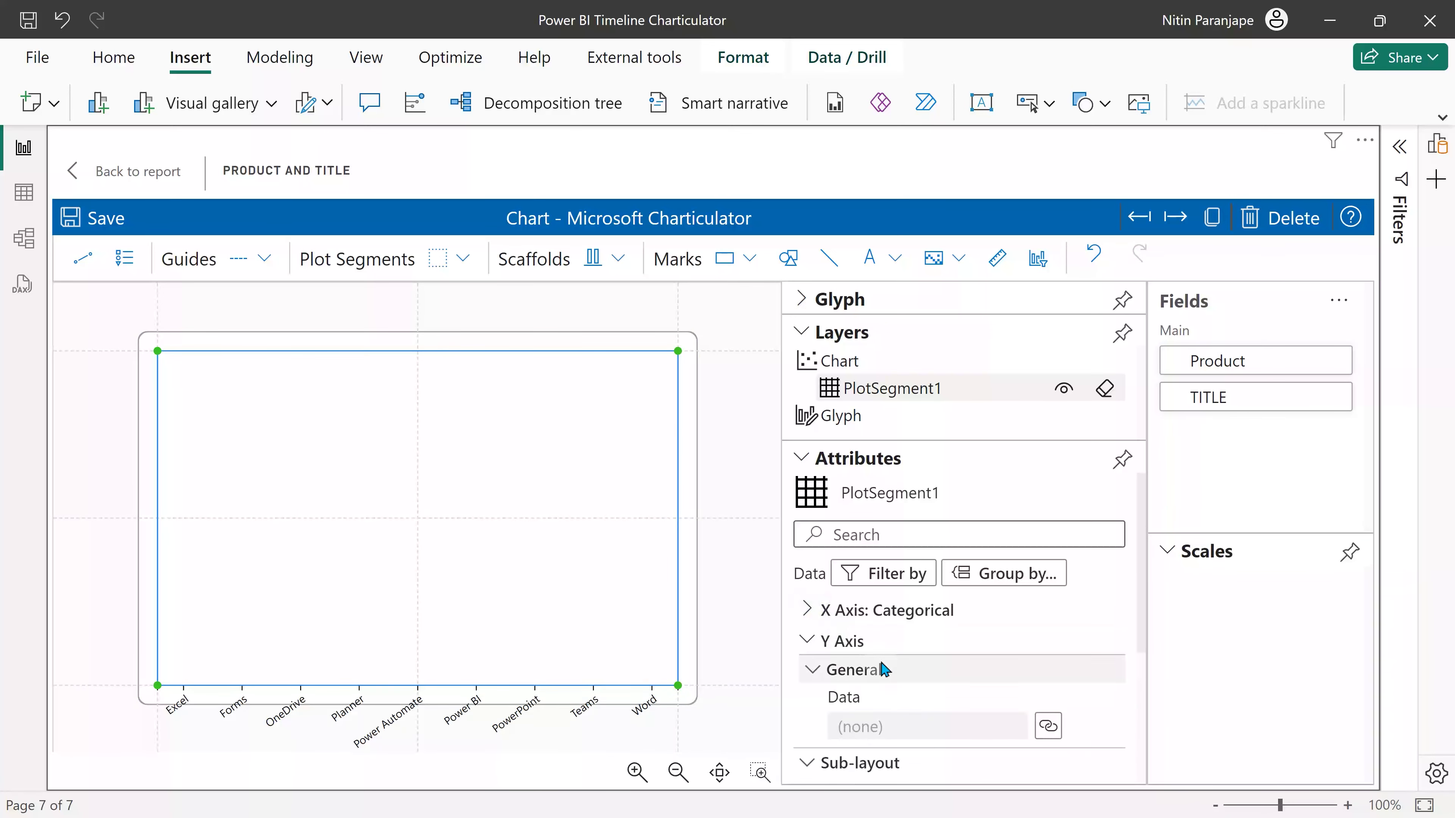
pyautogui.click(807, 610)
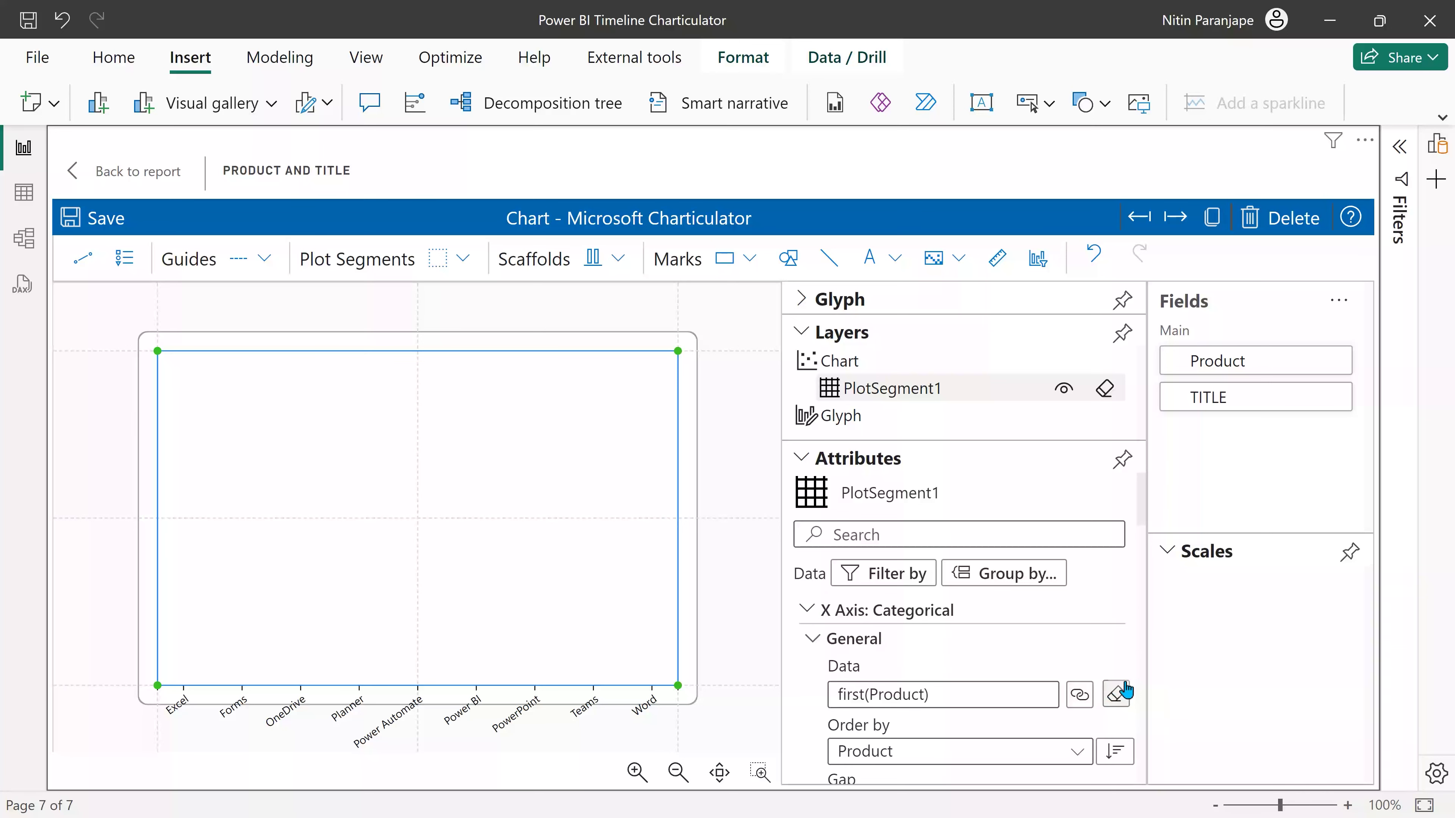
pyautogui.click(1085, 694)
pyautogui.click(1091, 641)
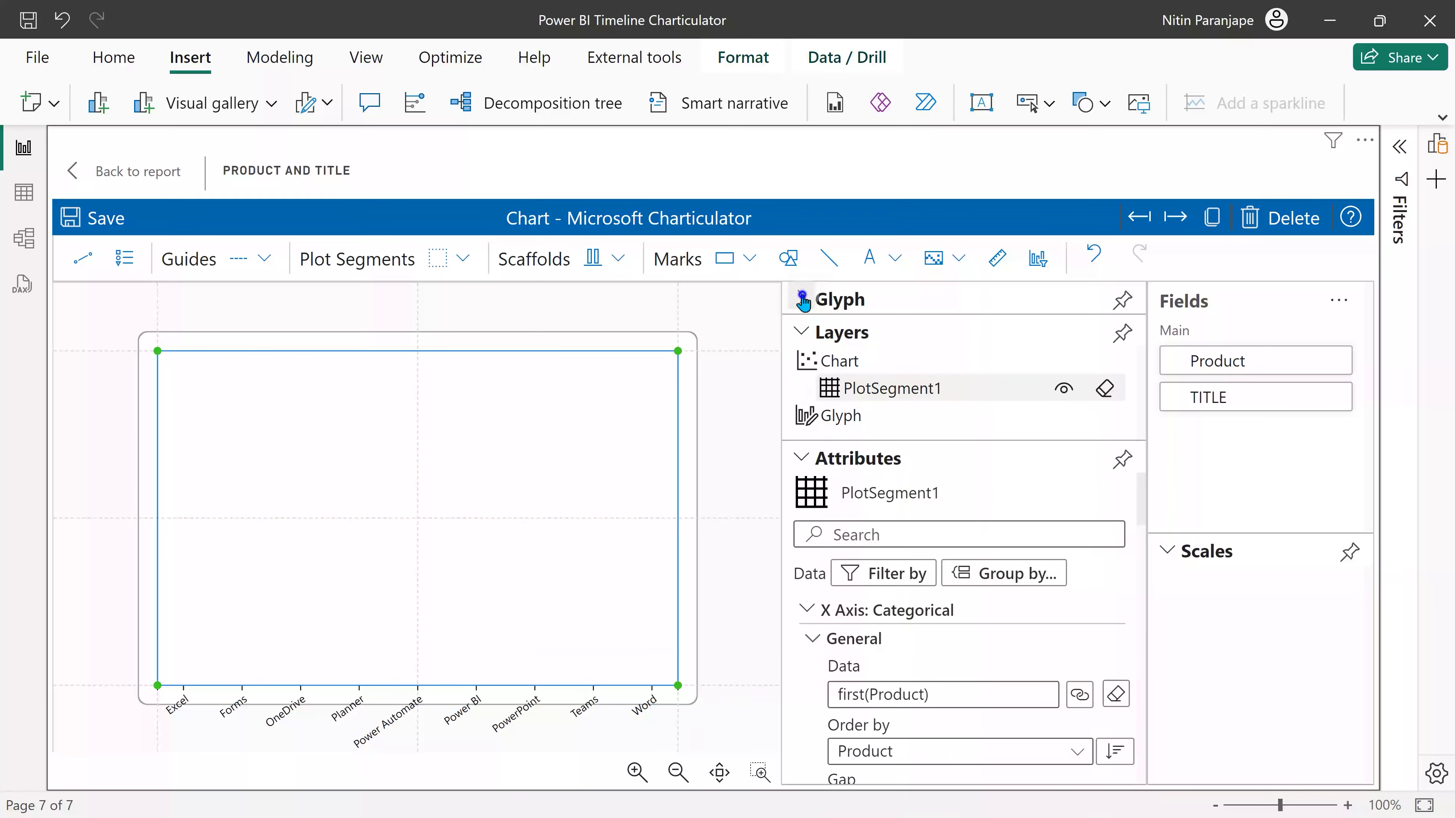
# Insert an image Icon mark into the glyph, giving each product a placeholder image.
pyautogui.click(802, 301)
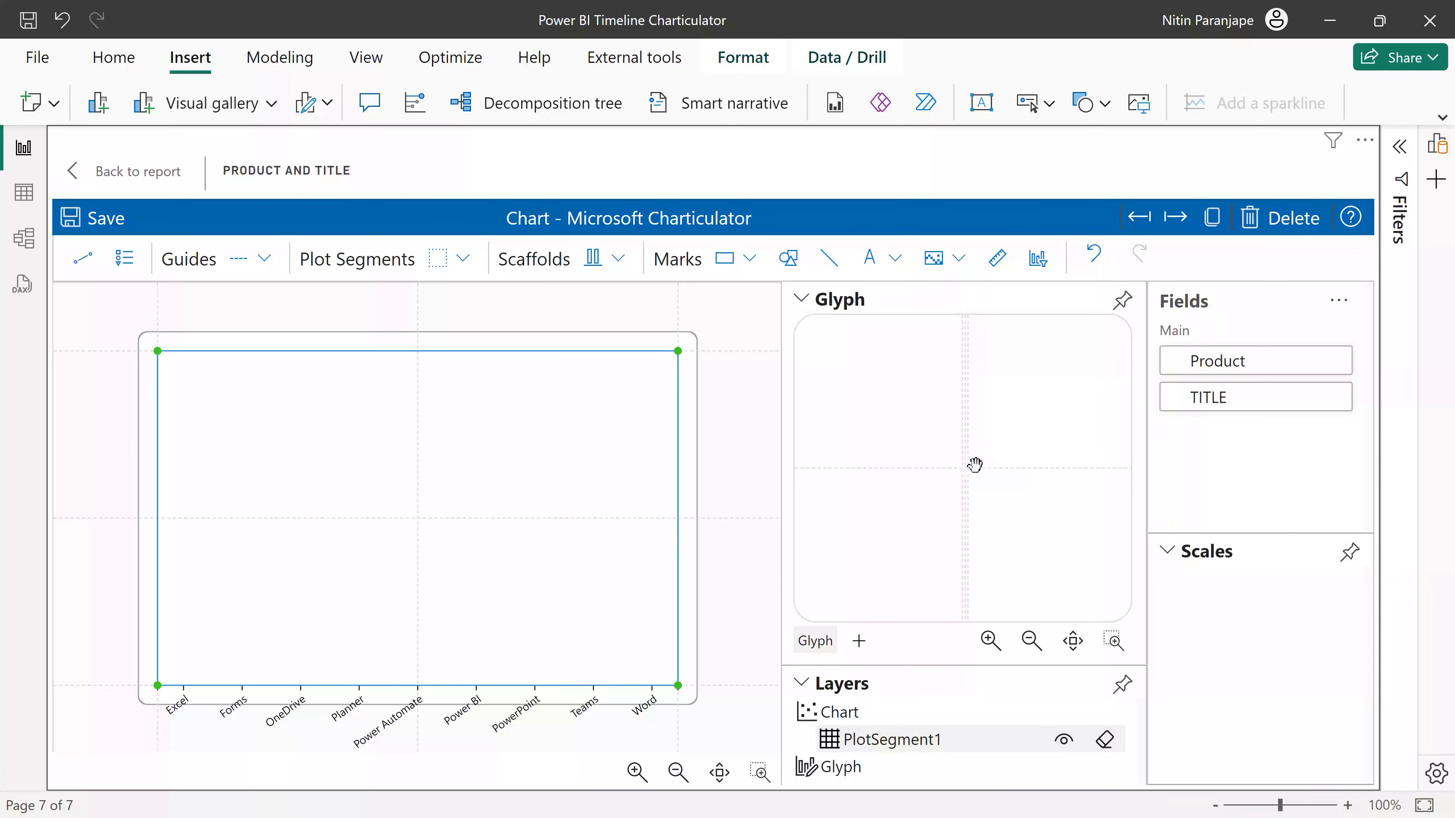
pyautogui.click(942, 258)
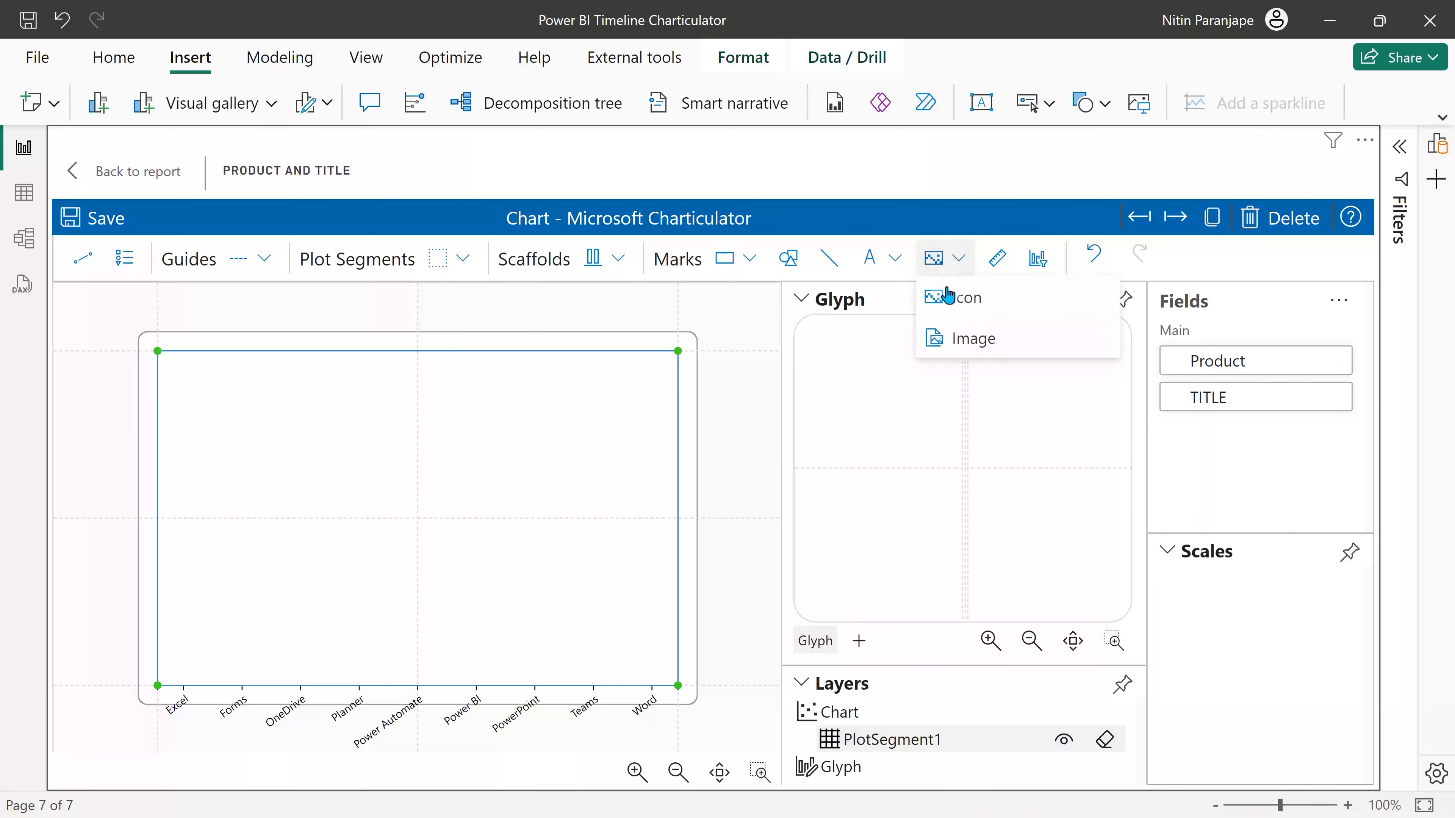
pyautogui.click(941, 339)
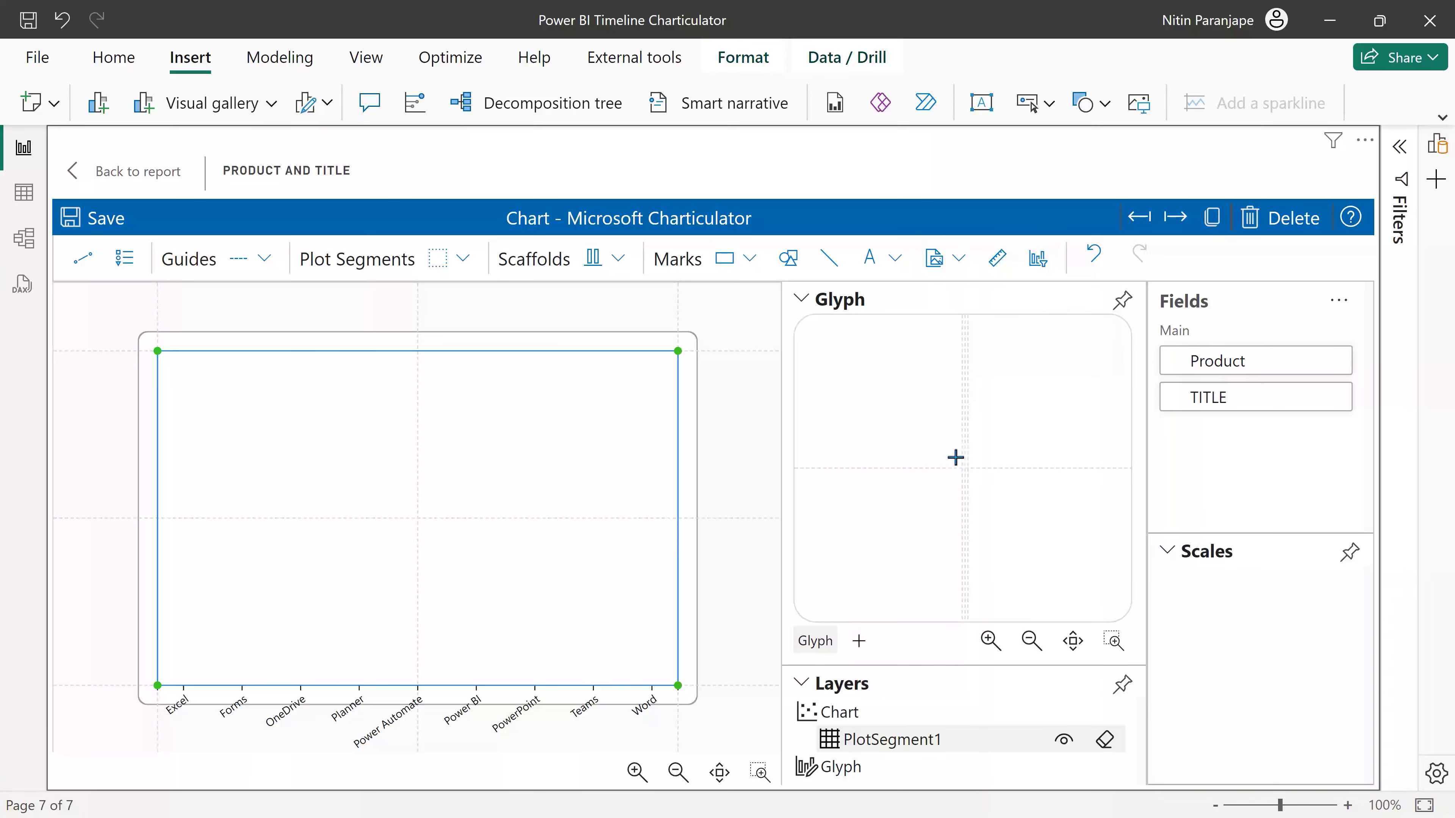
pyautogui.click(956, 457)
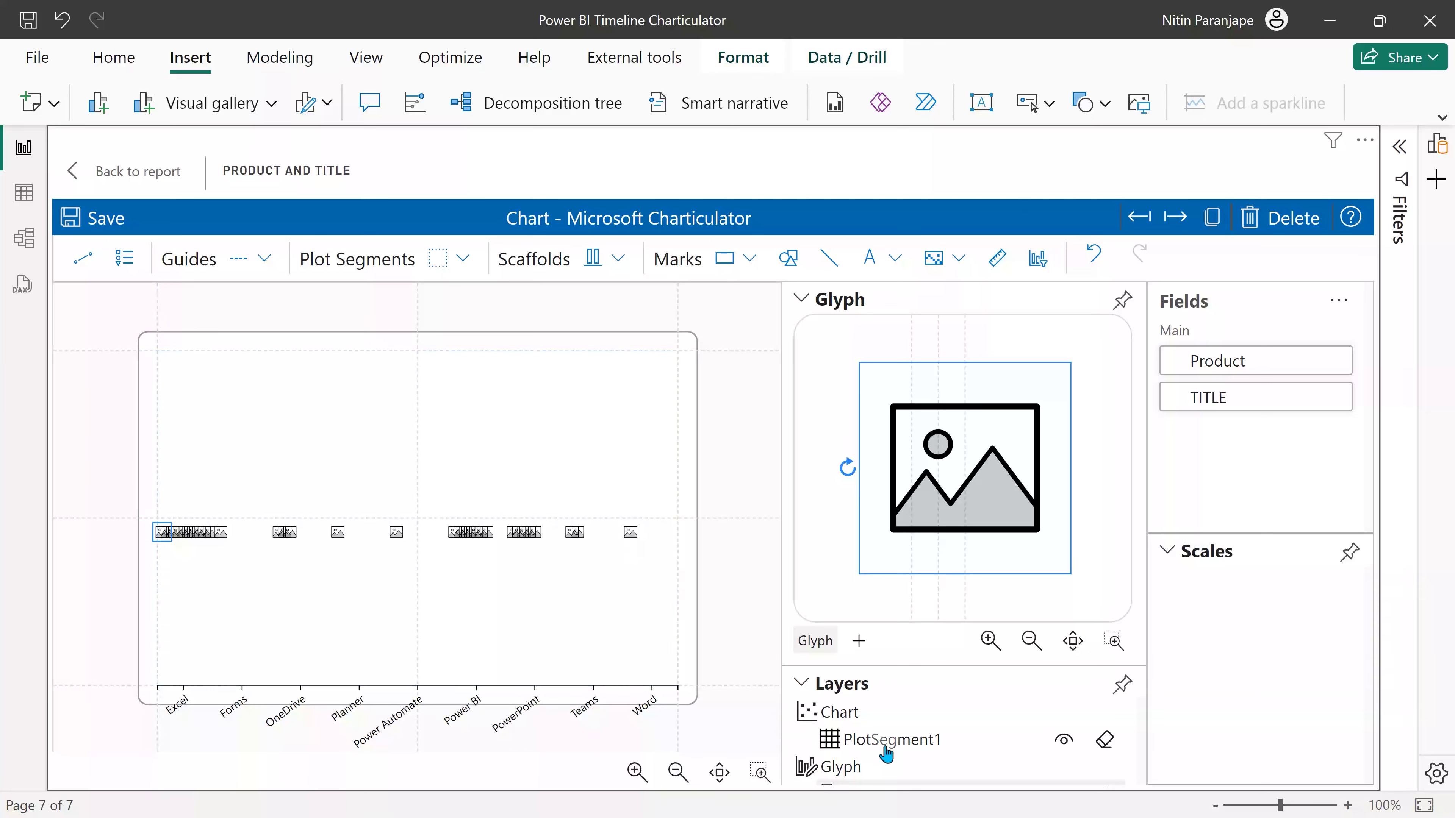
# Set PlotSegment1's sub-layout to Stack Y, trying centre and middle alignment for the stacks.
pyautogui.click(801, 298)
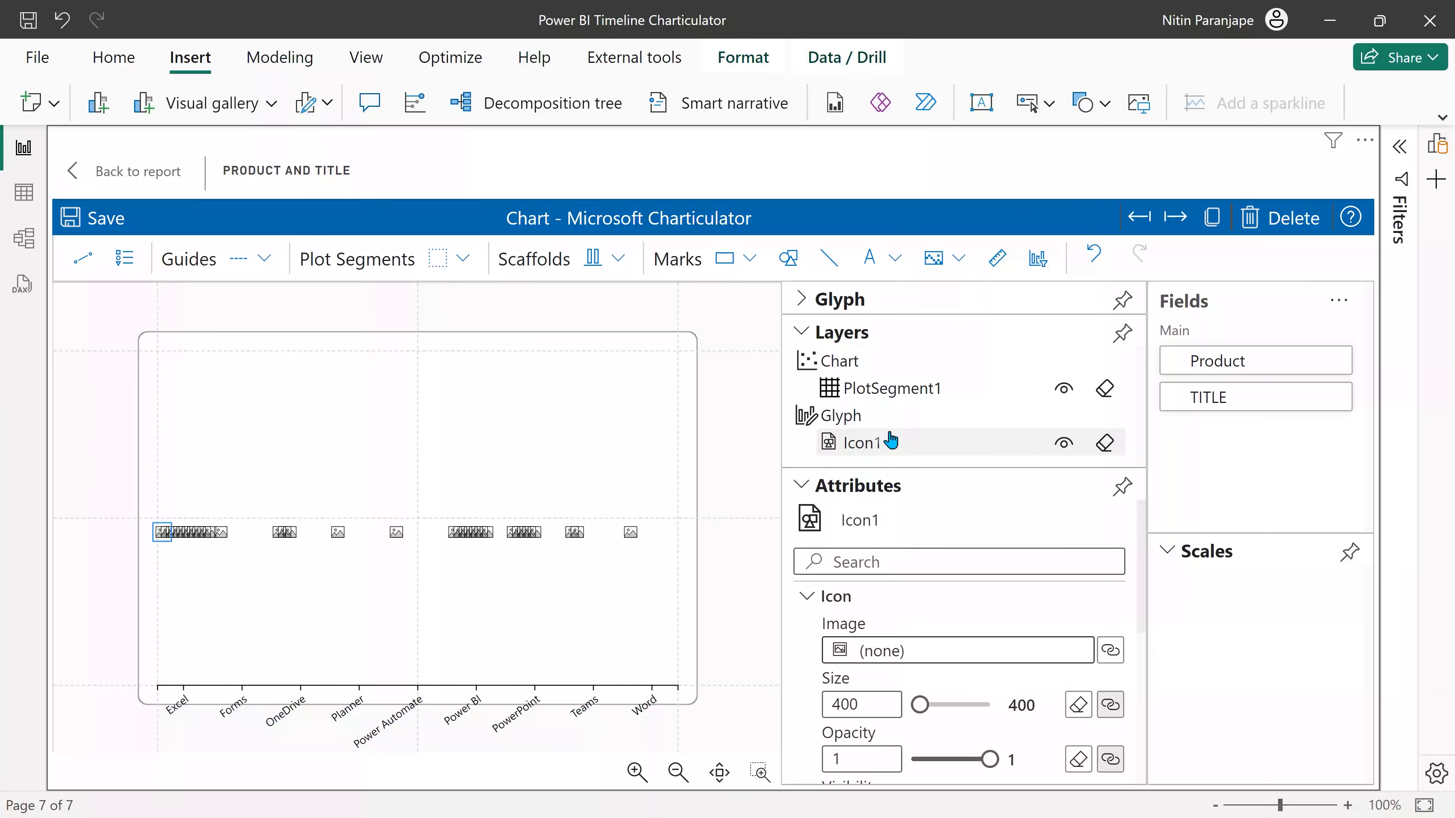
pyautogui.click(893, 388)
pyautogui.scroll(-5, 925, 616)
pyautogui.scroll(-10, 924, 617)
pyautogui.scroll(-10, 927, 618)
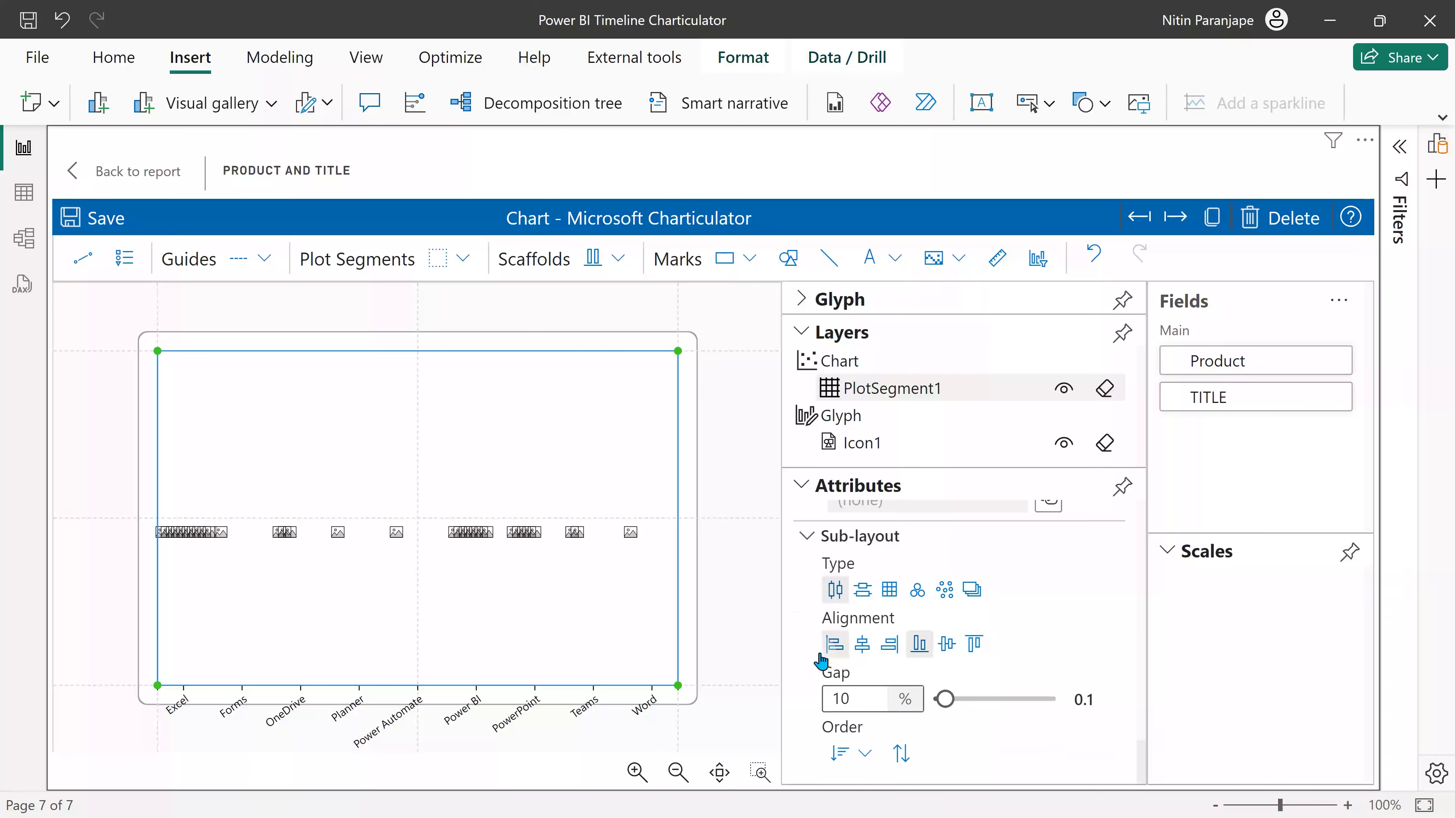
pyautogui.click(863, 590)
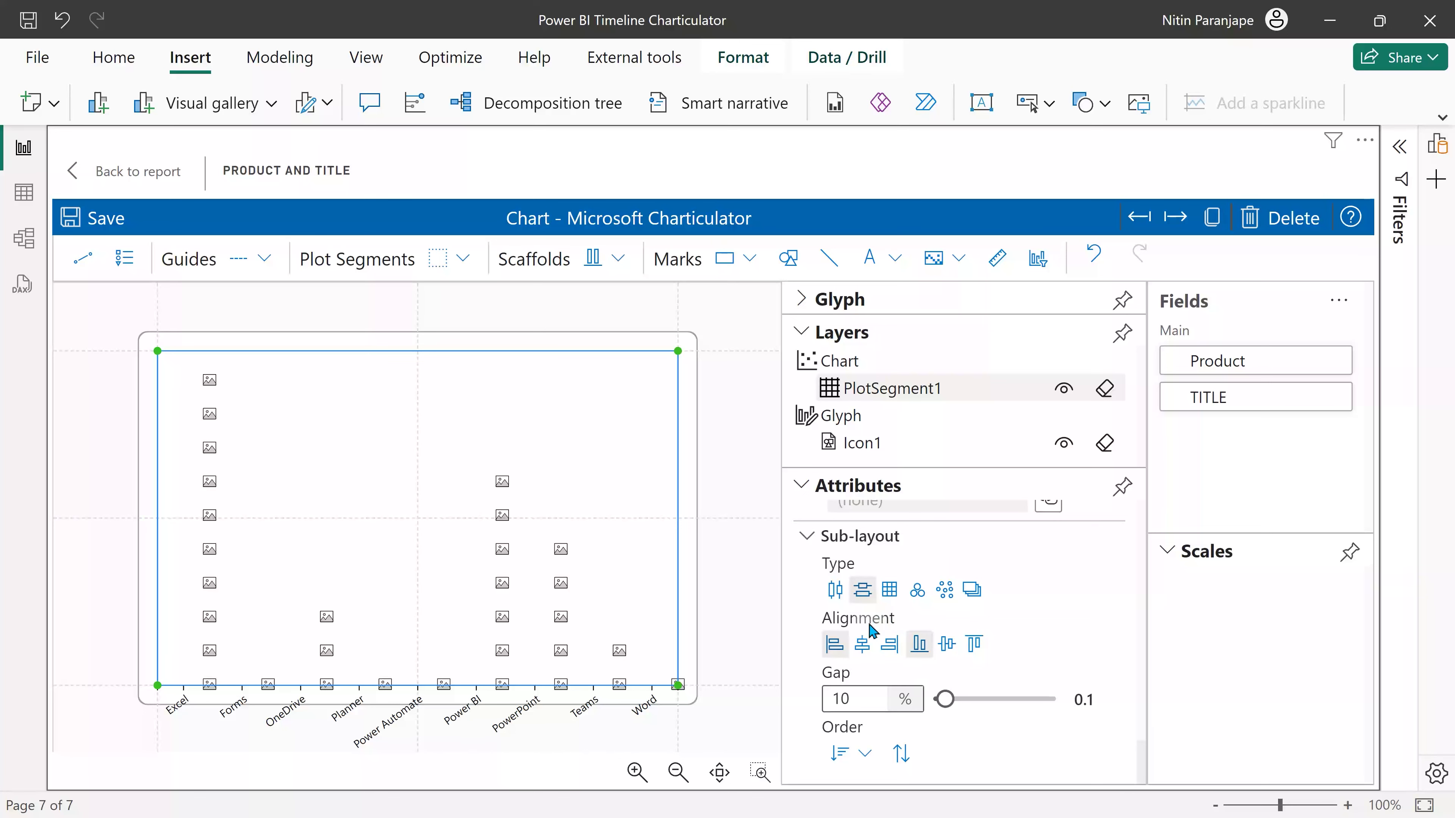
pyautogui.click(862, 644)
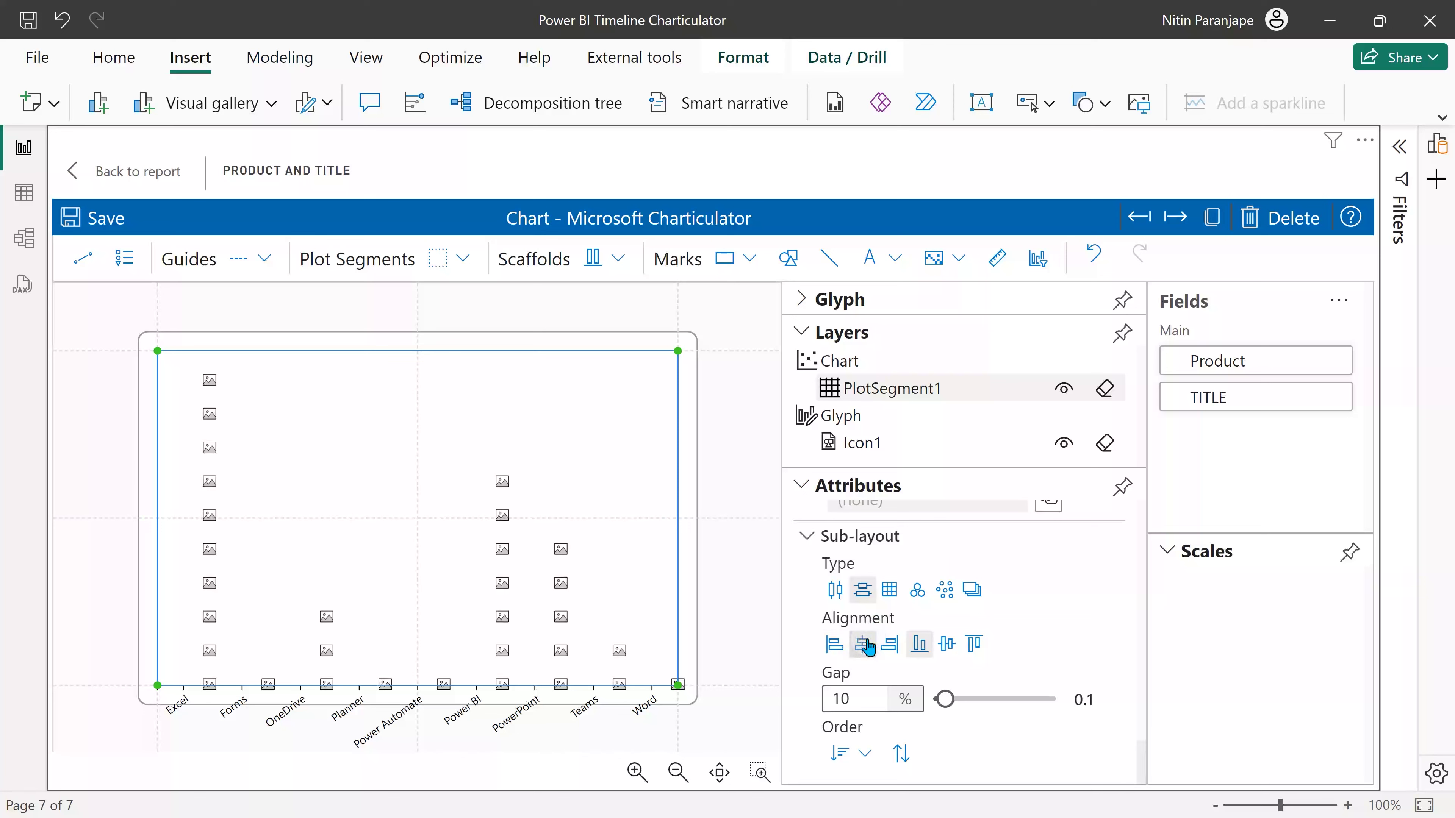
pyautogui.click(948, 644)
# Move the image mark to the centre of the glyph.
pyautogui.click(799, 299)
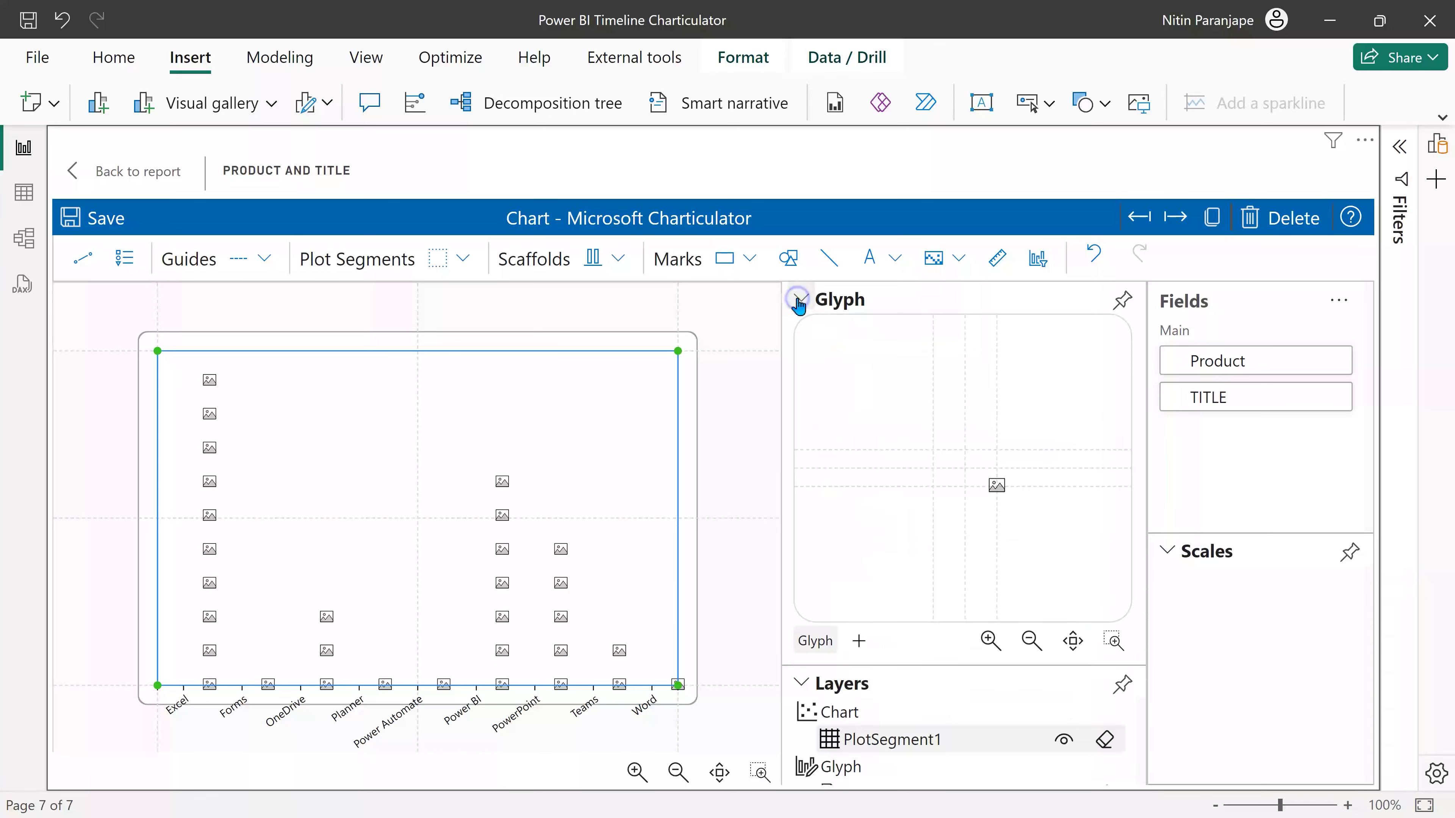
pyautogui.click(1000, 493)
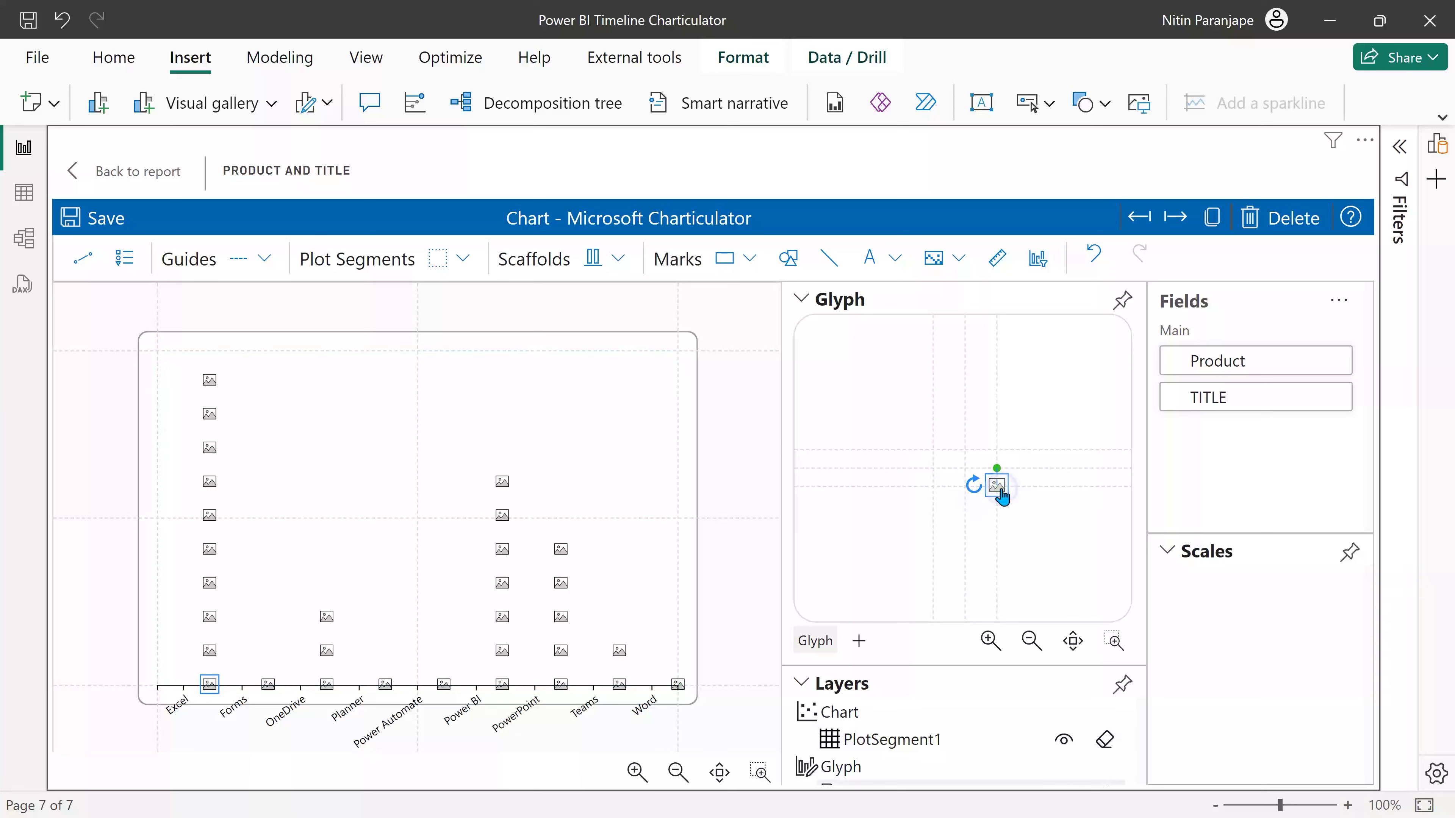
pyautogui.moveTo(998, 468); pyautogui.dragTo(965, 452)
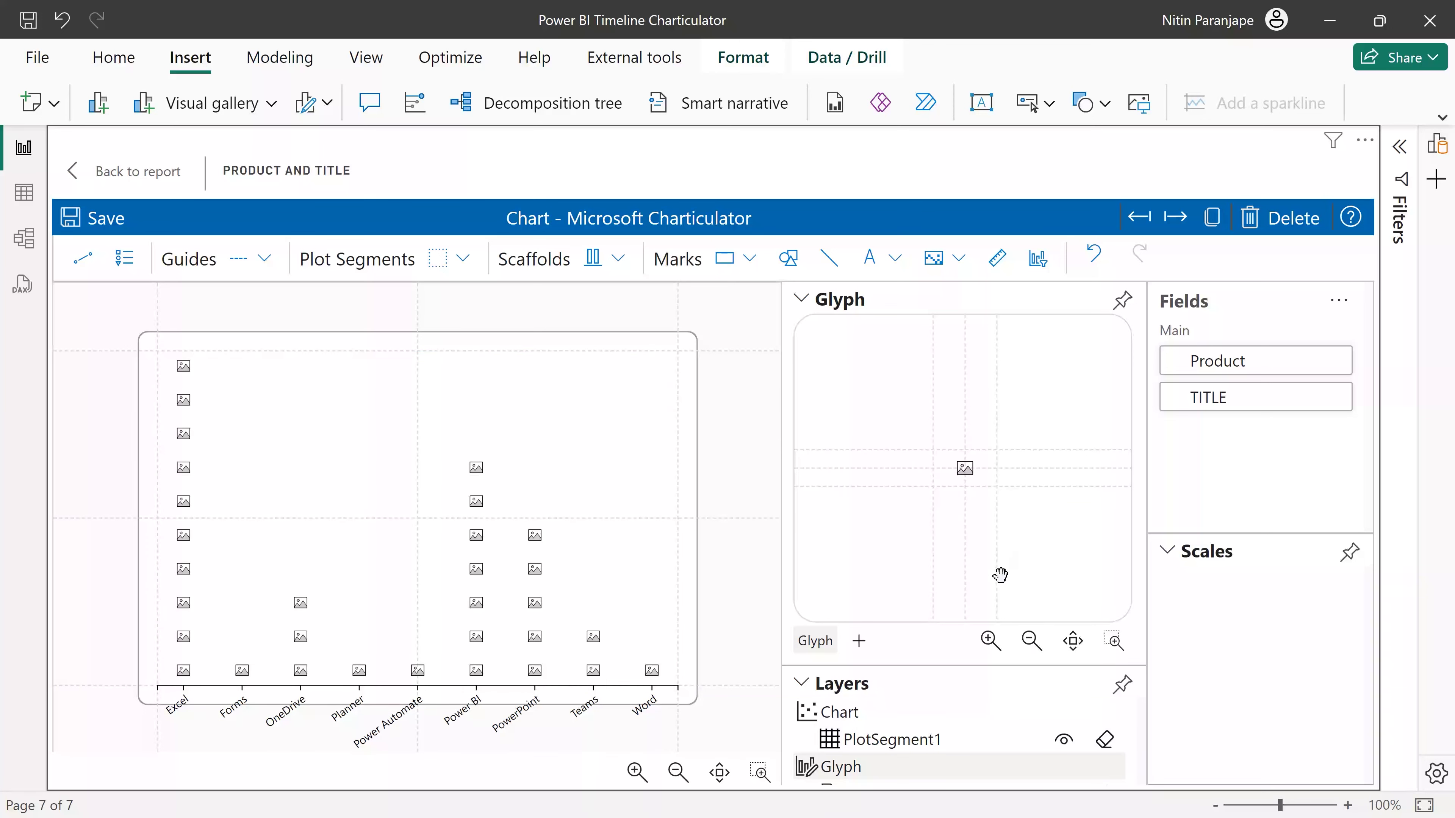
pyautogui.click(801, 299)
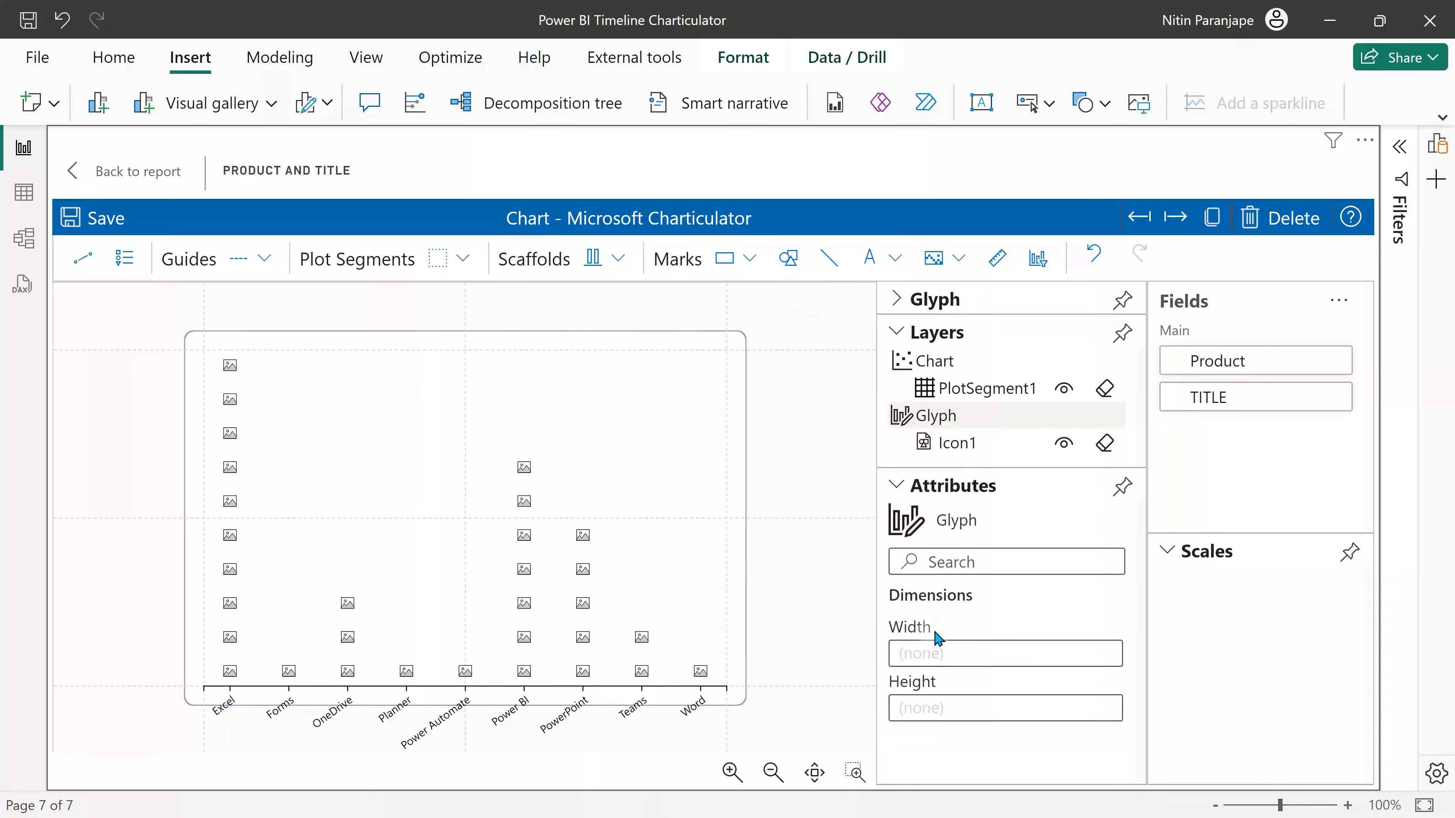
# Bind Icon1's image to Product and map each product to its own logo file.
pyautogui.click(967, 441)
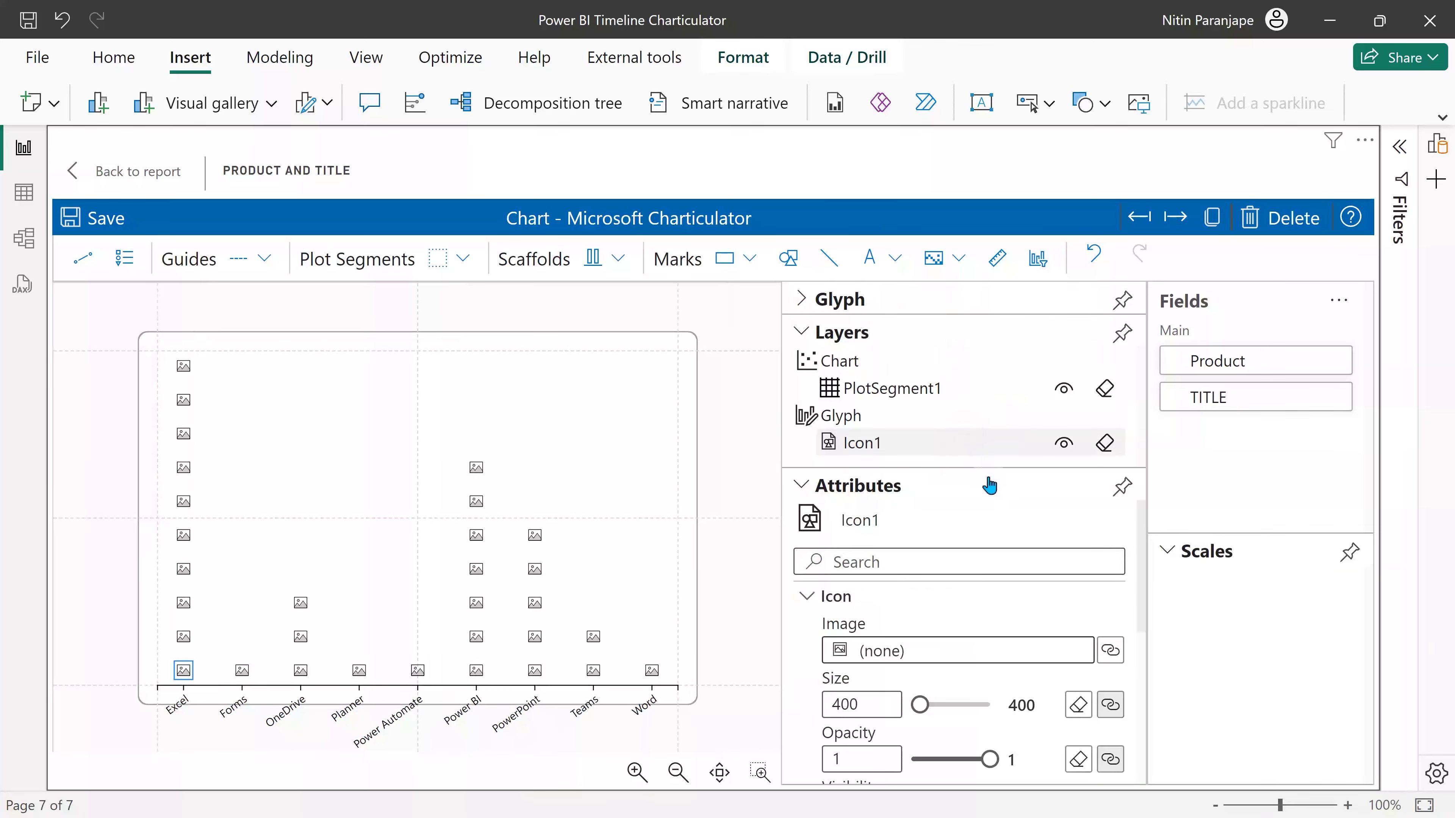
pyautogui.click(1111, 652)
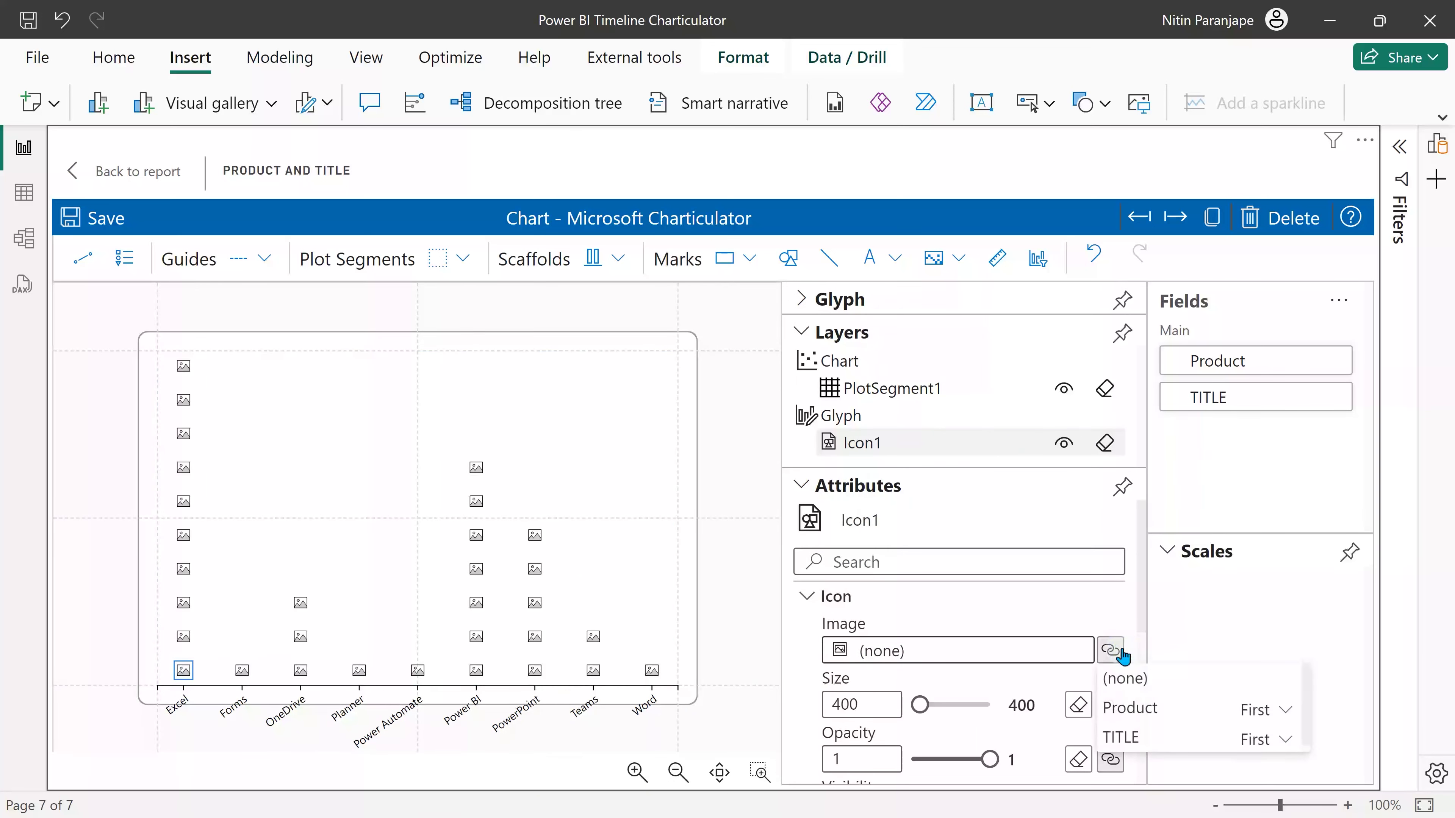
pyautogui.click(1141, 713)
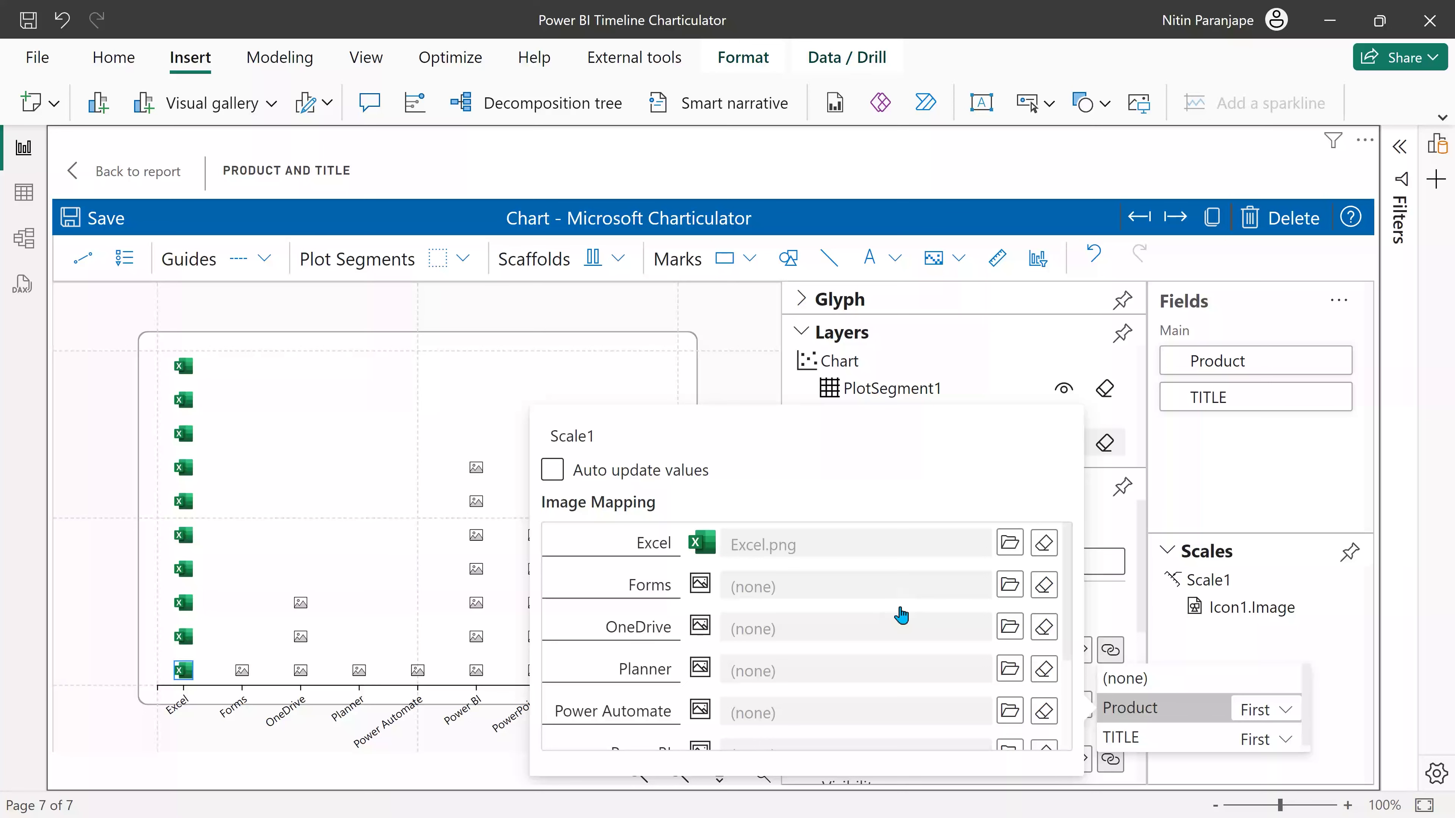
pyautogui.click(1197, 512)
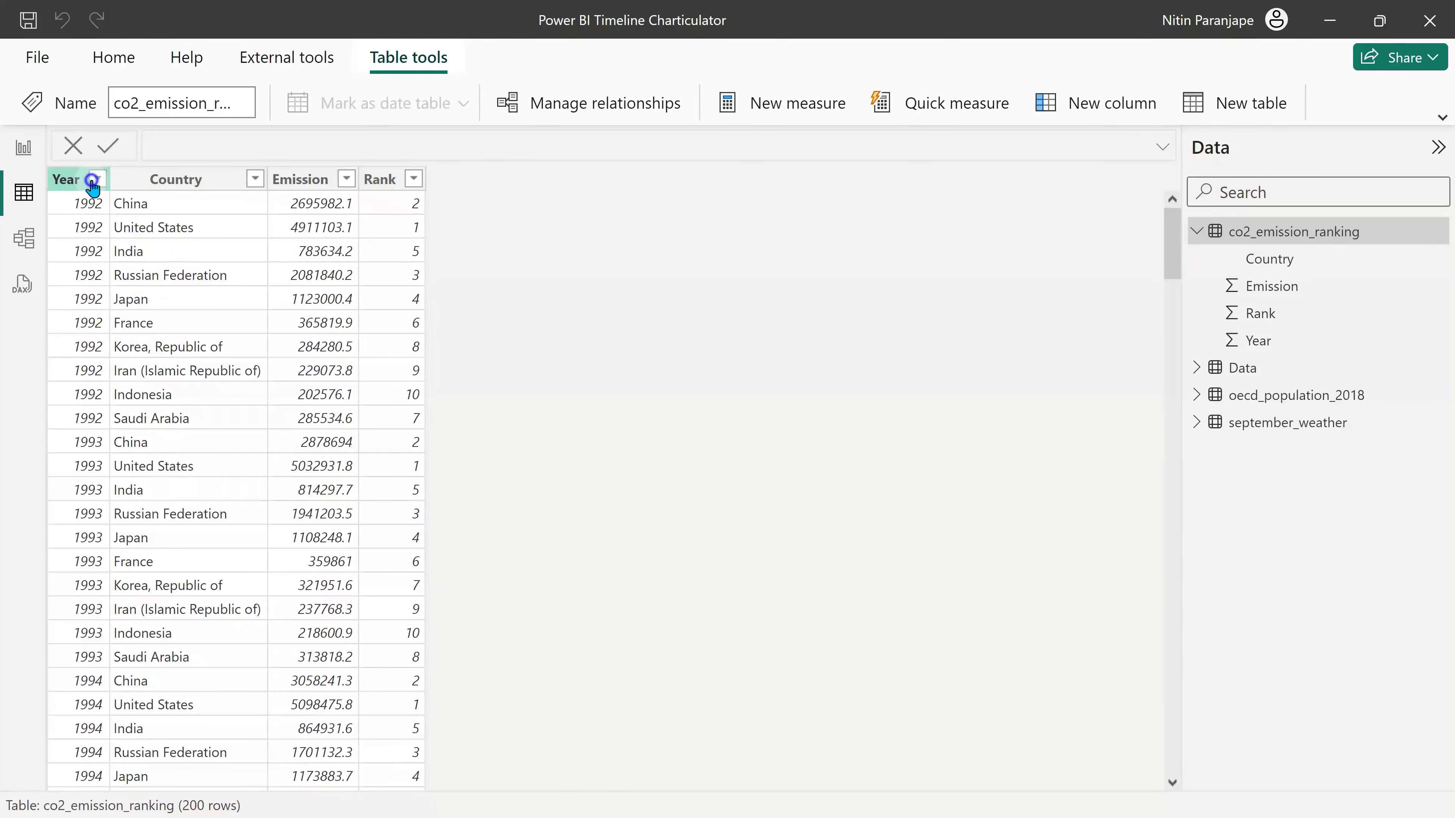
# Check the Year values in co2_emission_ranking, then switch to the browser's CO2 ranking example.
pyautogui.click(93, 179)
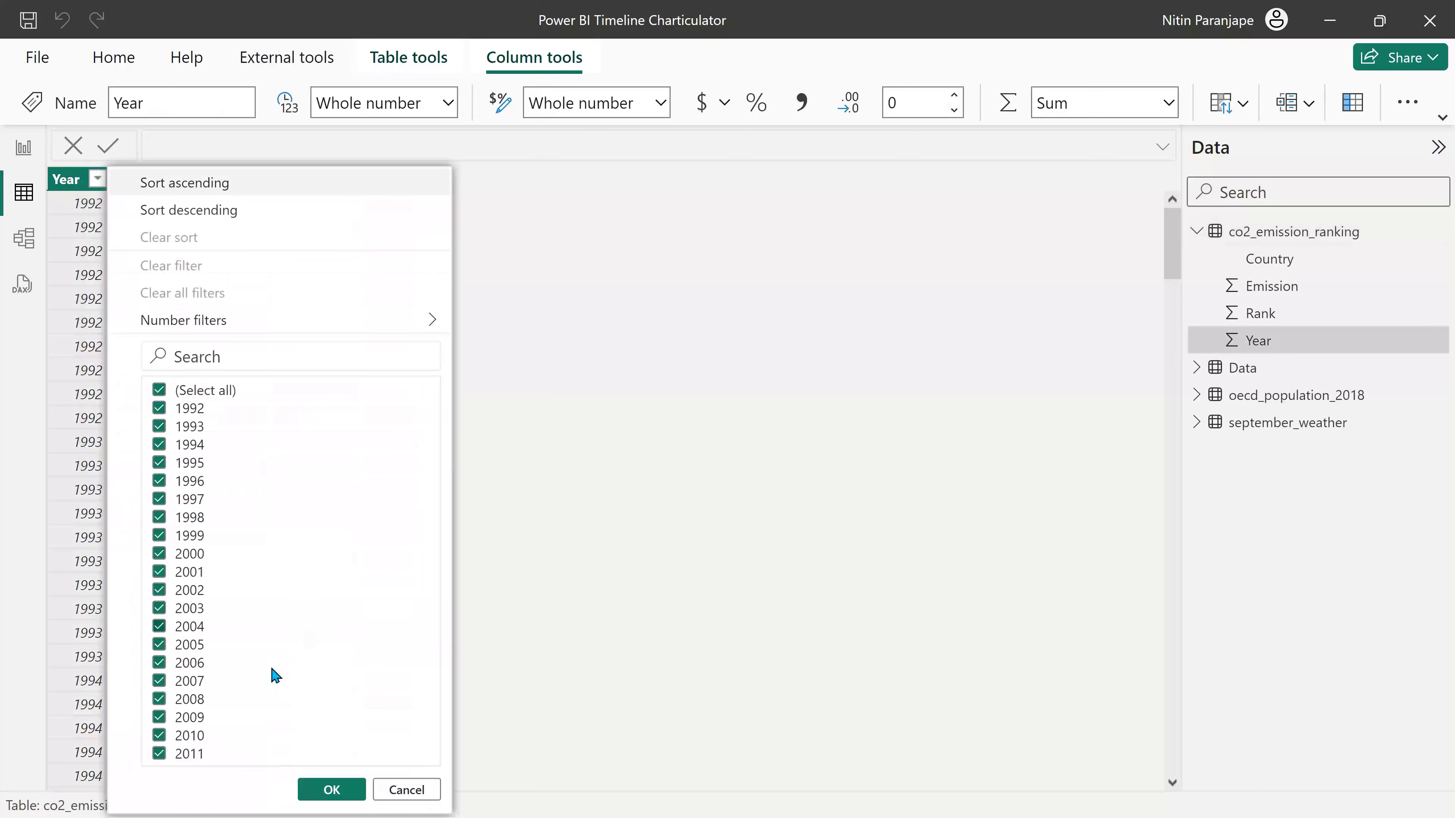
pyautogui.click(406, 791)
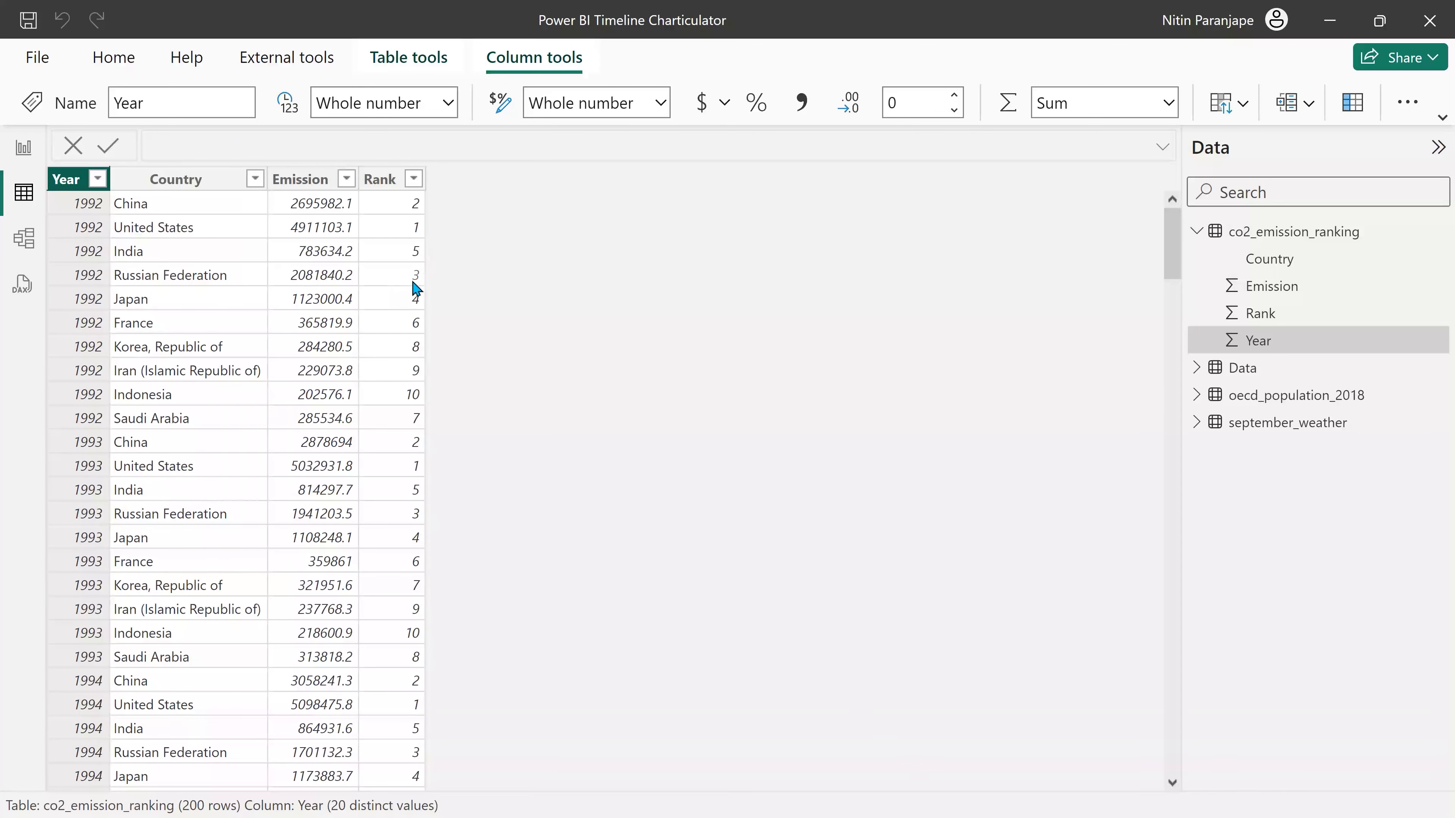
pyautogui.hotkey('alt', 'Tab')
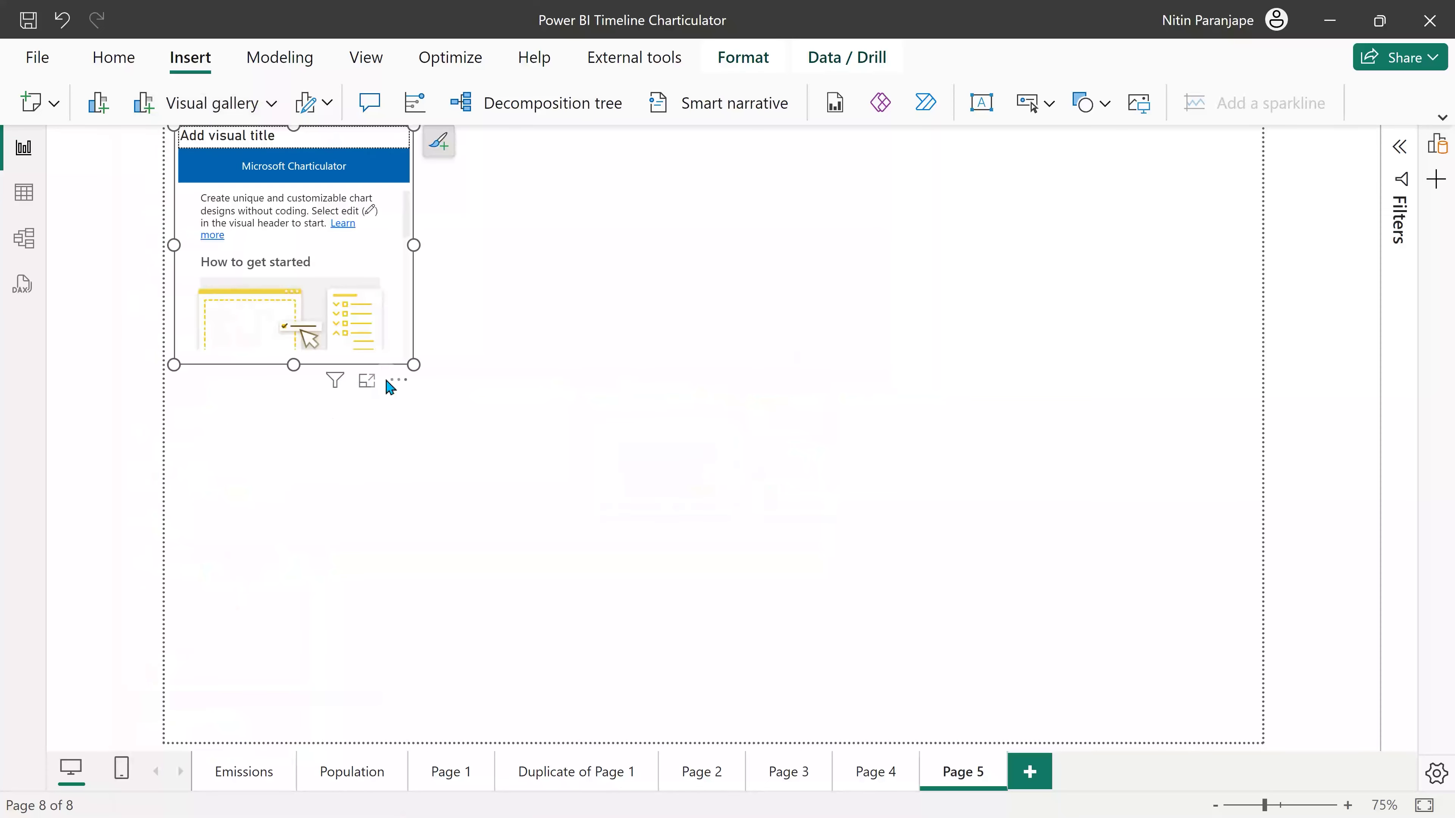
# Show the Data pane and add Country, Emission, Rank and Year to the new Charticulator visual.
pyautogui.click(387, 382)
pyautogui.click(1438, 145)
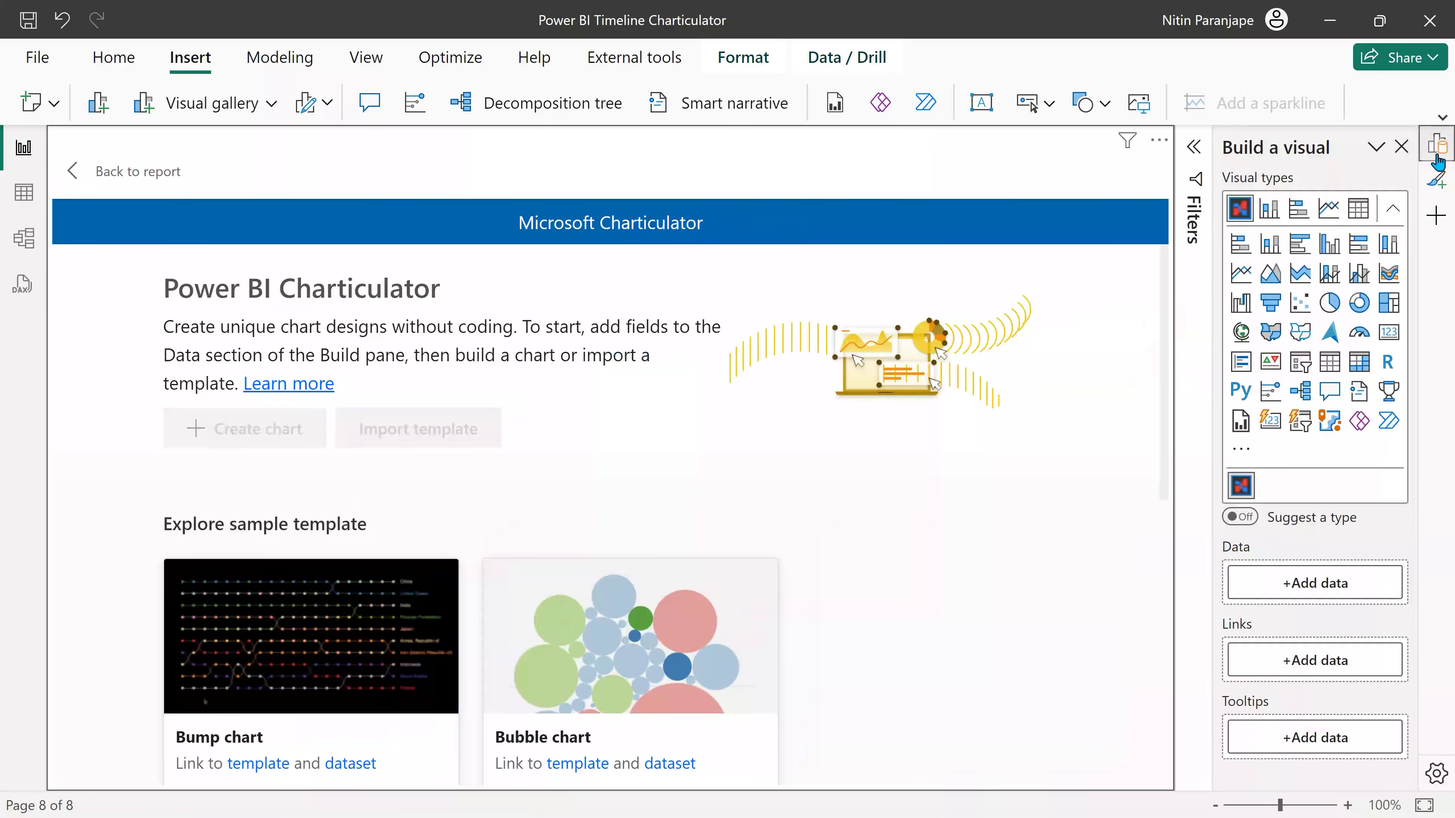
pyautogui.click(366, 57)
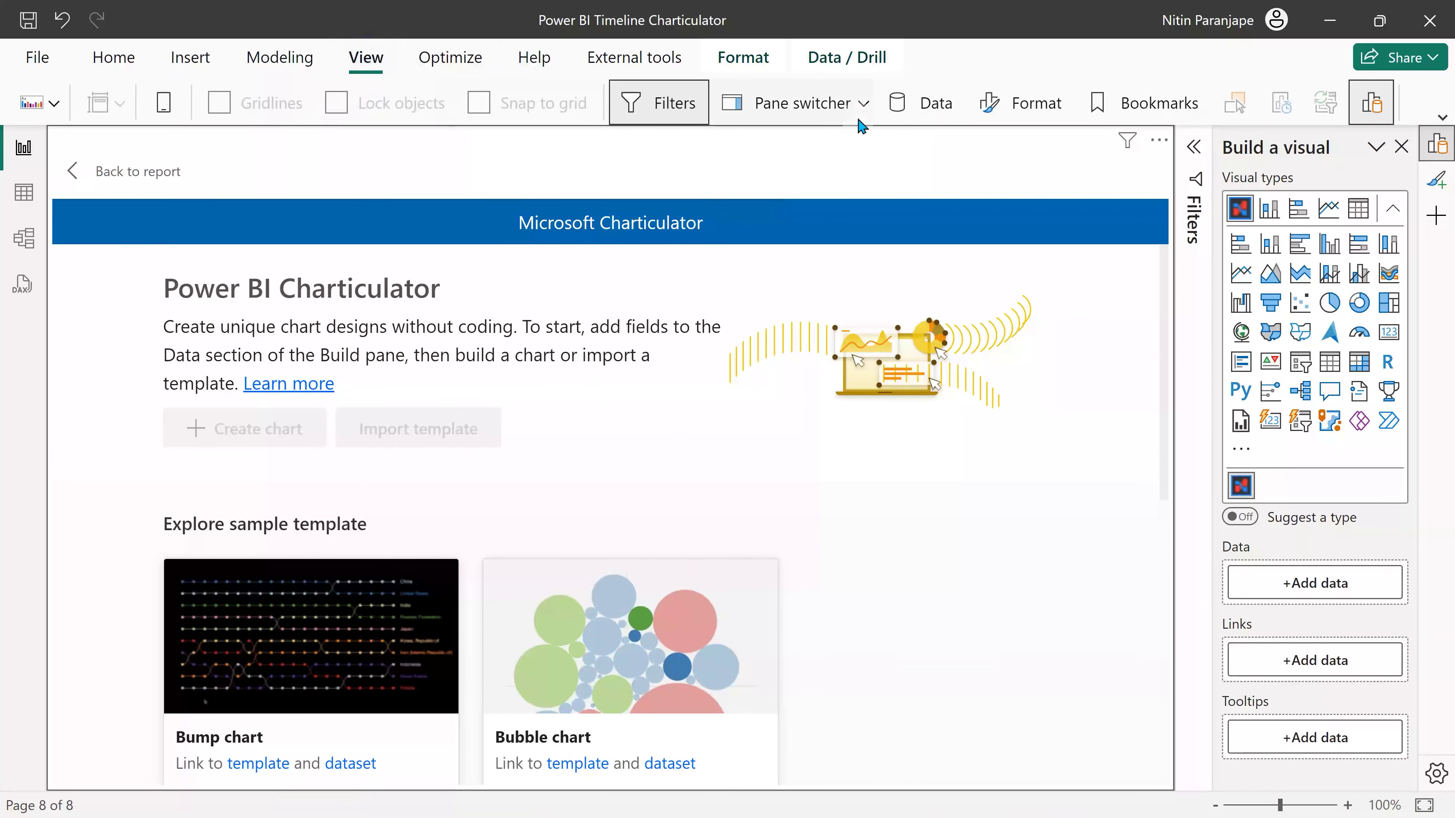
pyautogui.click(898, 112)
pyautogui.click(1227, 231)
pyautogui.click(1262, 258)
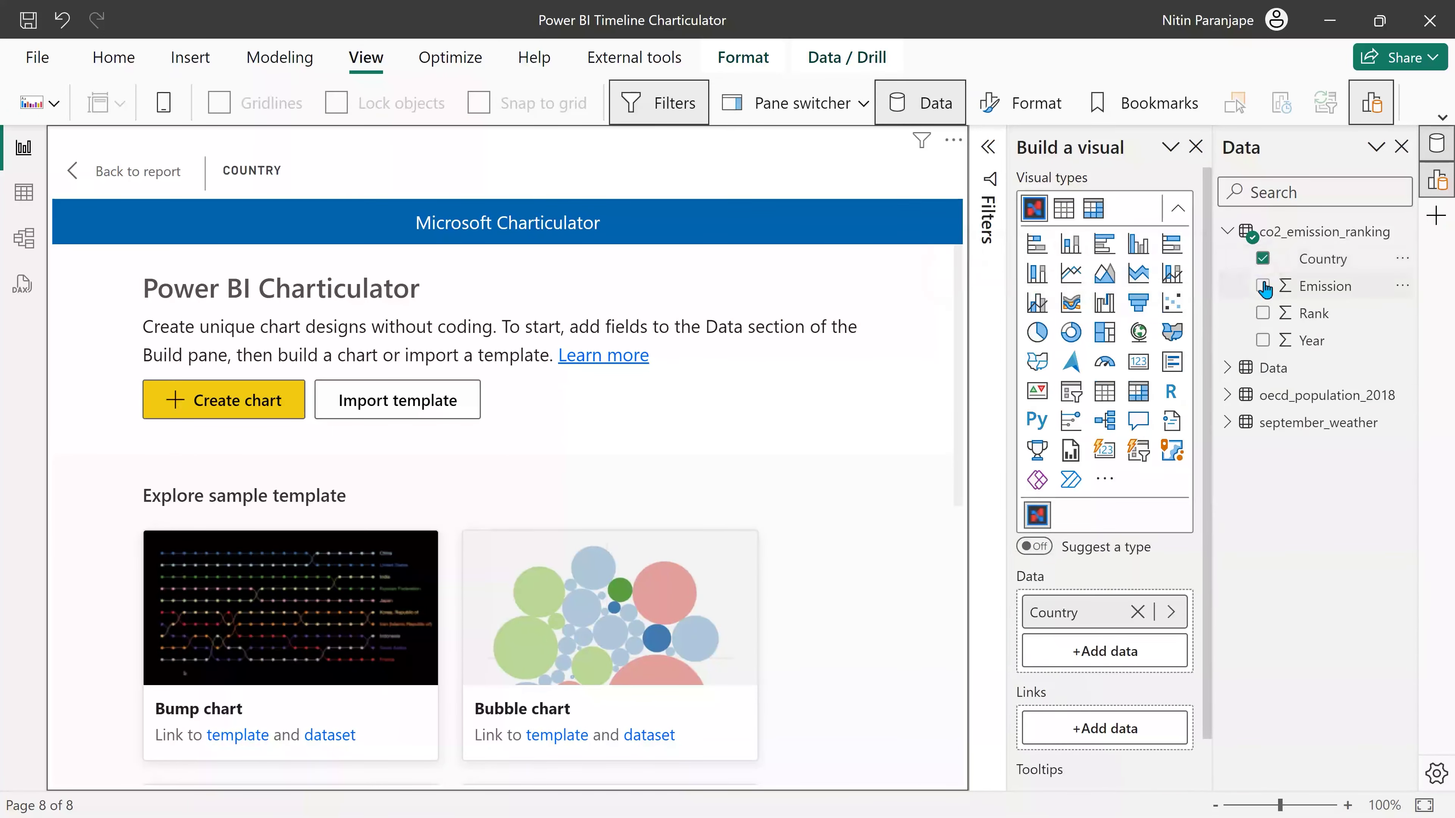
pyautogui.click(1263, 285)
pyautogui.click(1263, 313)
pyautogui.click(1263, 339)
# Move Sum of Emission and Sum of Rank into Data and Country into Links.
pyautogui.scroll(-3, 1106, 630)
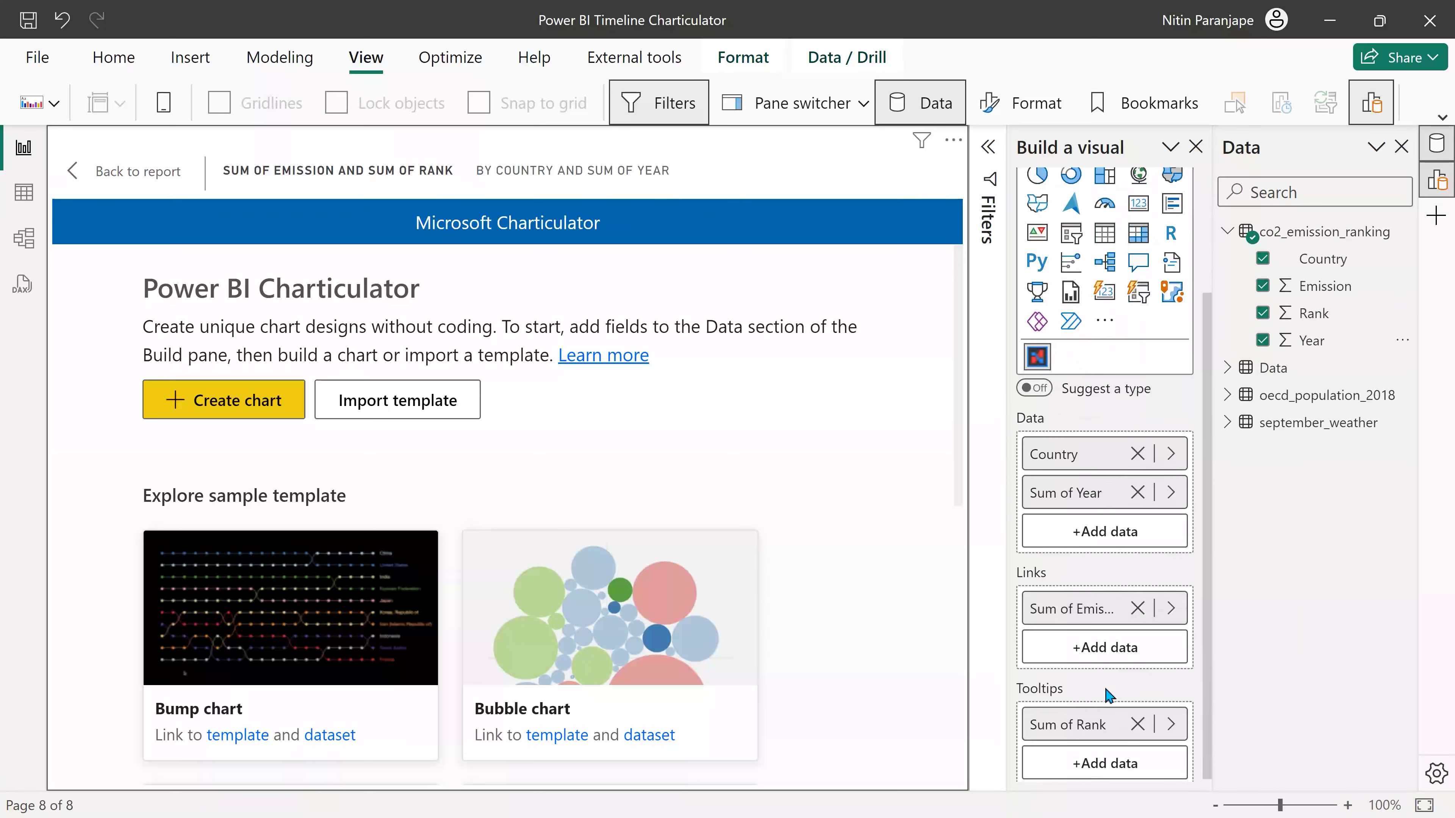
pyautogui.moveTo(1096, 605); pyautogui.dragTo(1094, 542)
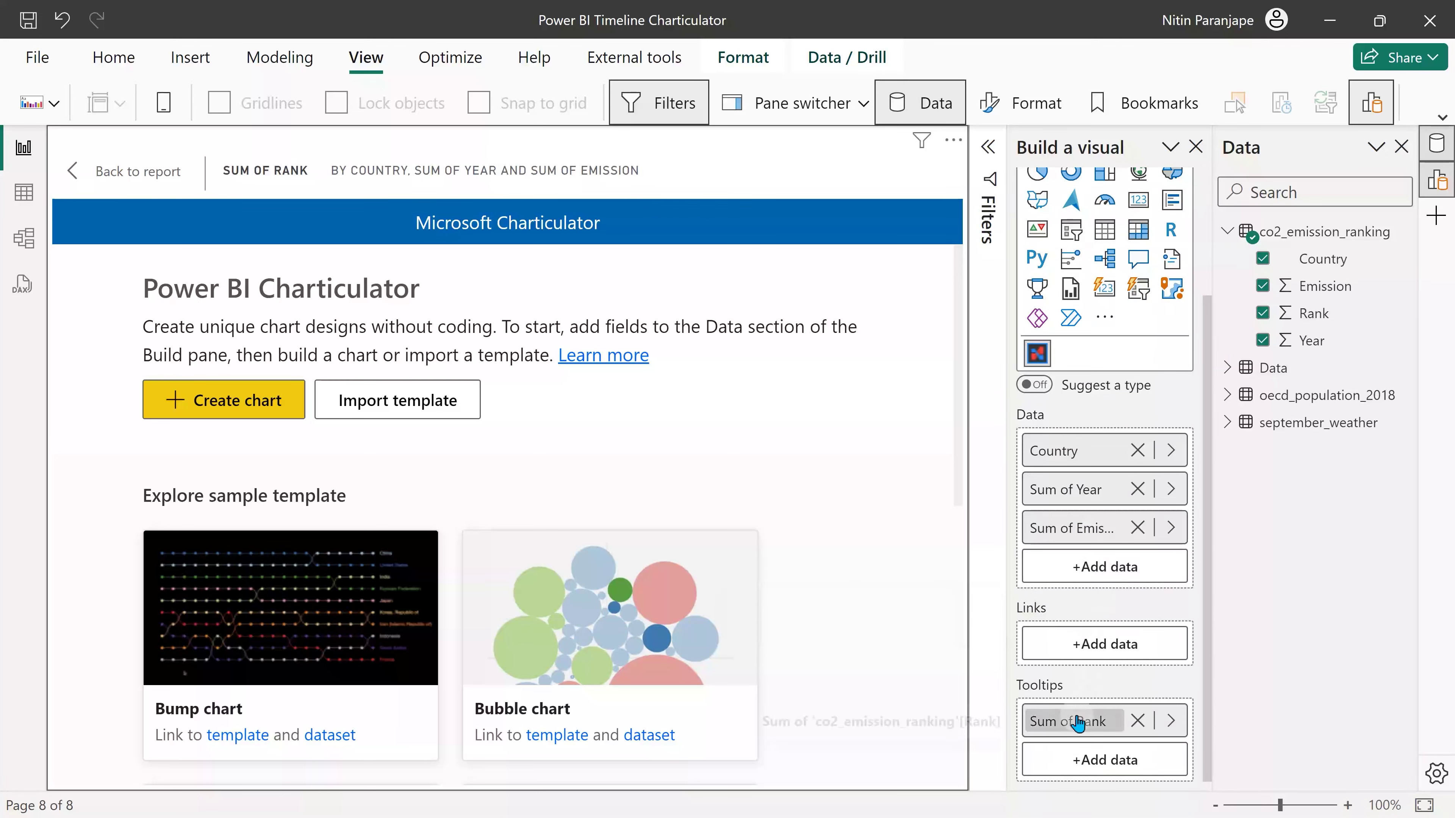
pyautogui.moveTo(1082, 719); pyautogui.dragTo(1080, 569)
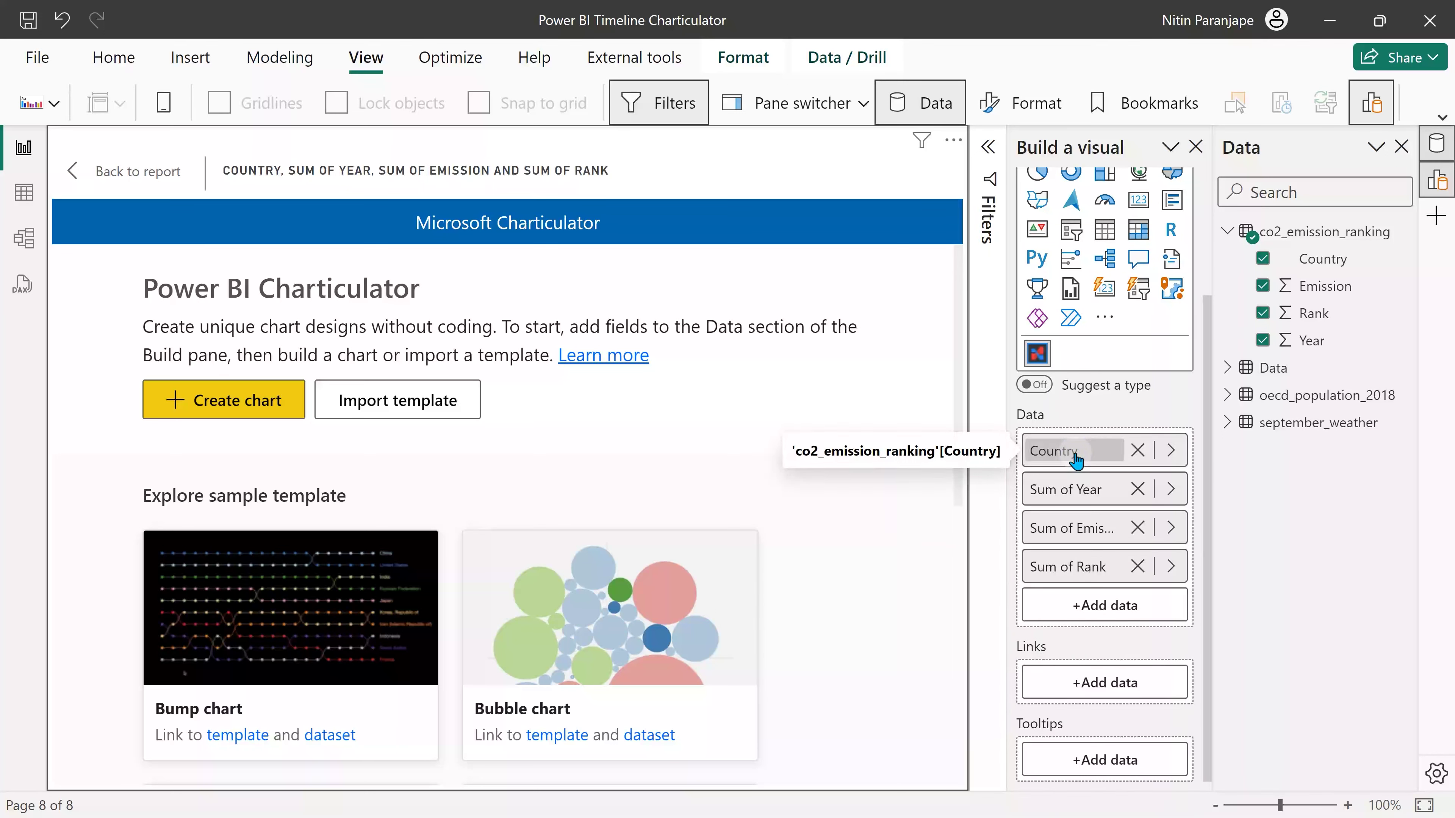
pyautogui.moveTo(1076, 458); pyautogui.dragTo(1081, 686)
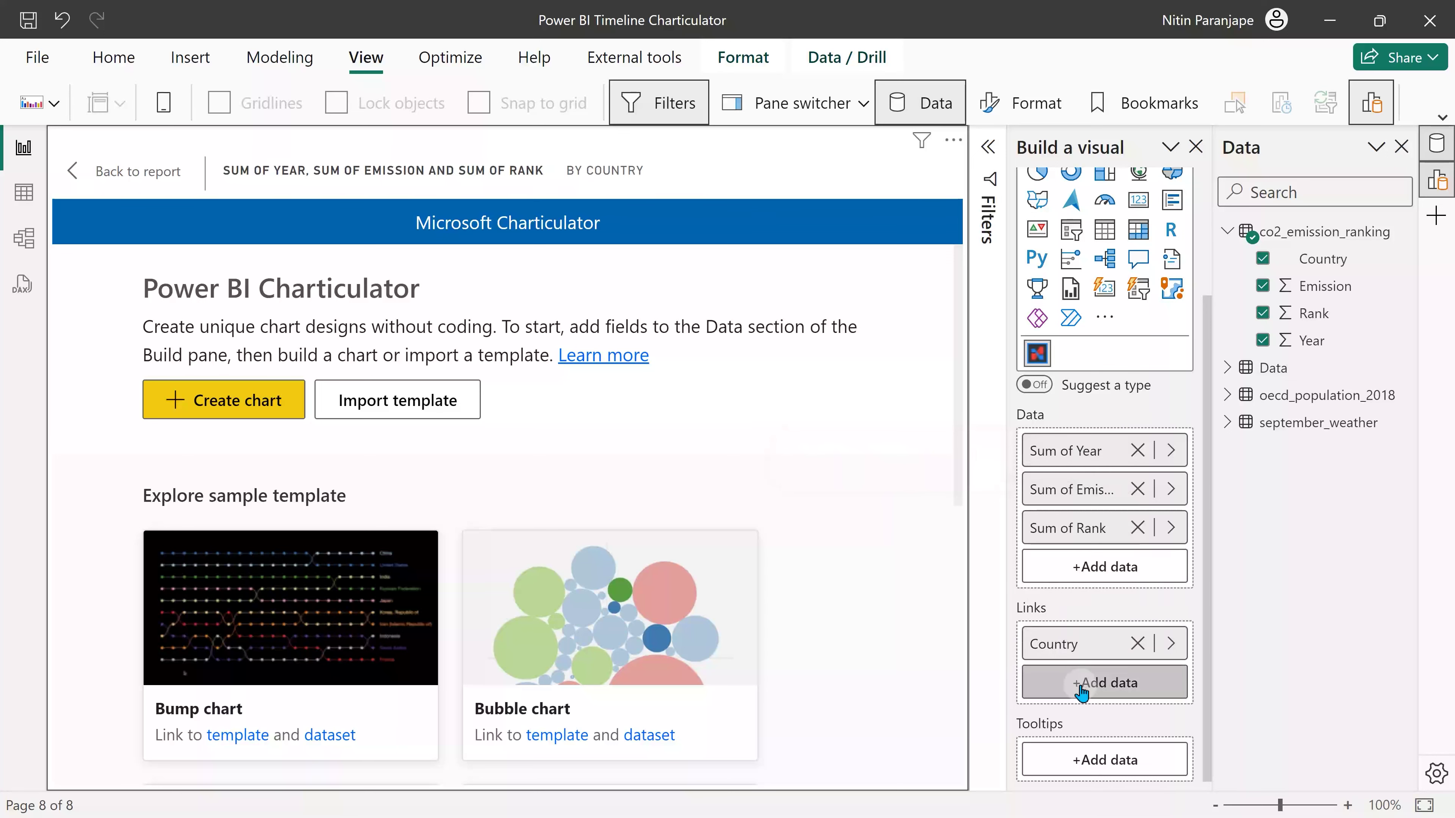
pyautogui.click(1402, 150)
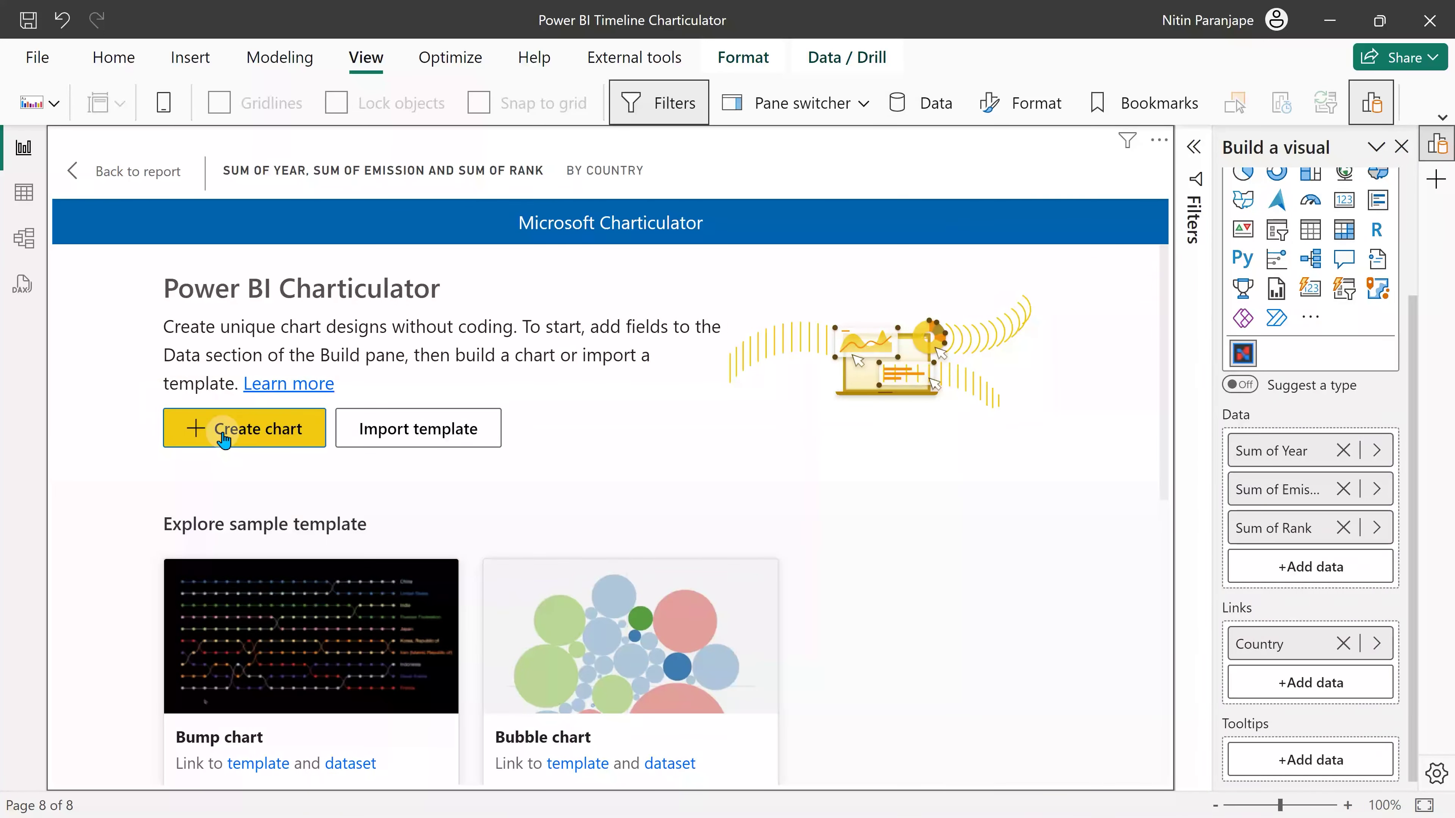
# Create the chart and set the Year field's aggregation to Don't summarize.
pyautogui.click(227, 431)
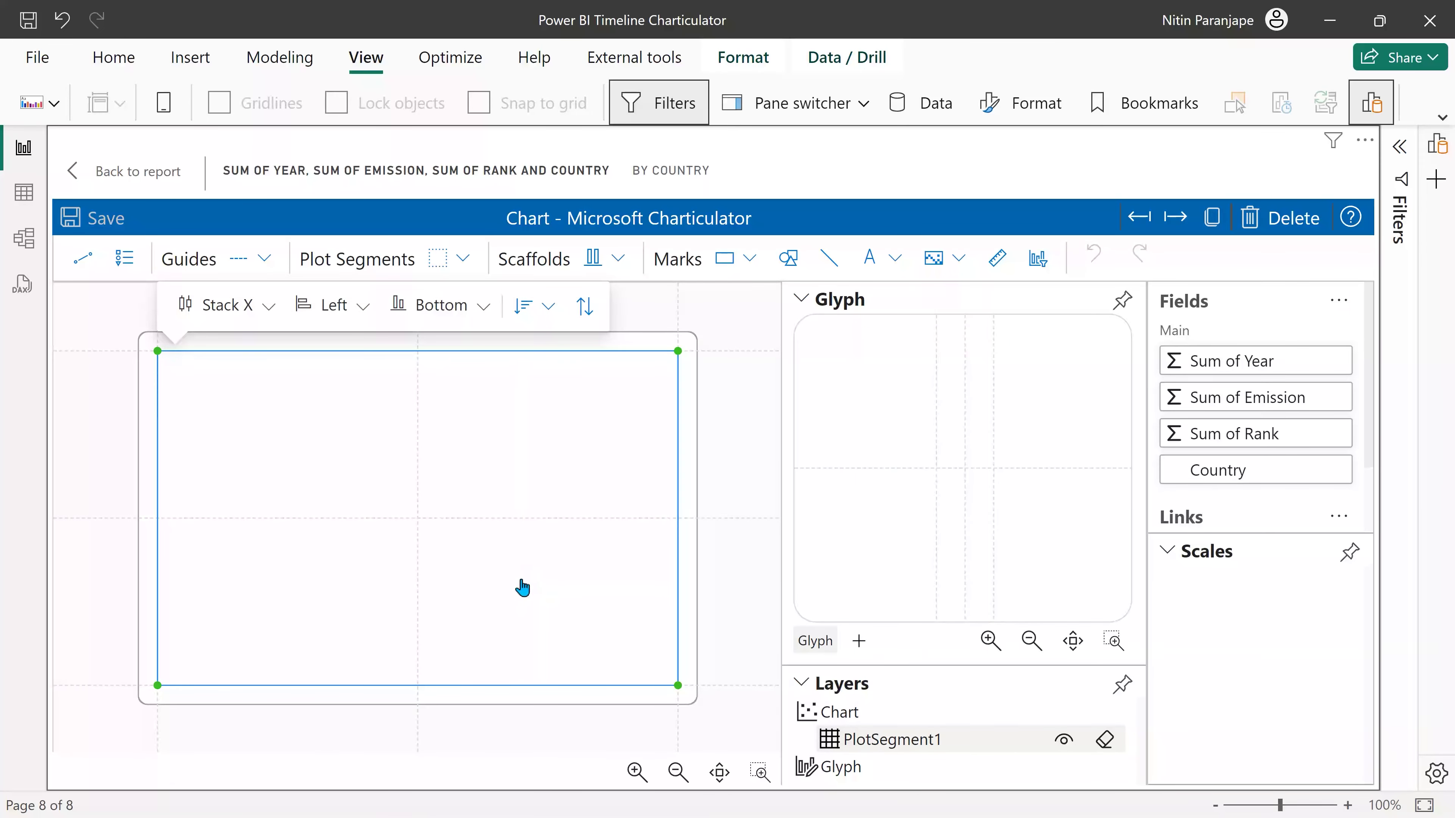
pyautogui.moveTo(1261, 362); pyautogui.dragTo(496, 693)
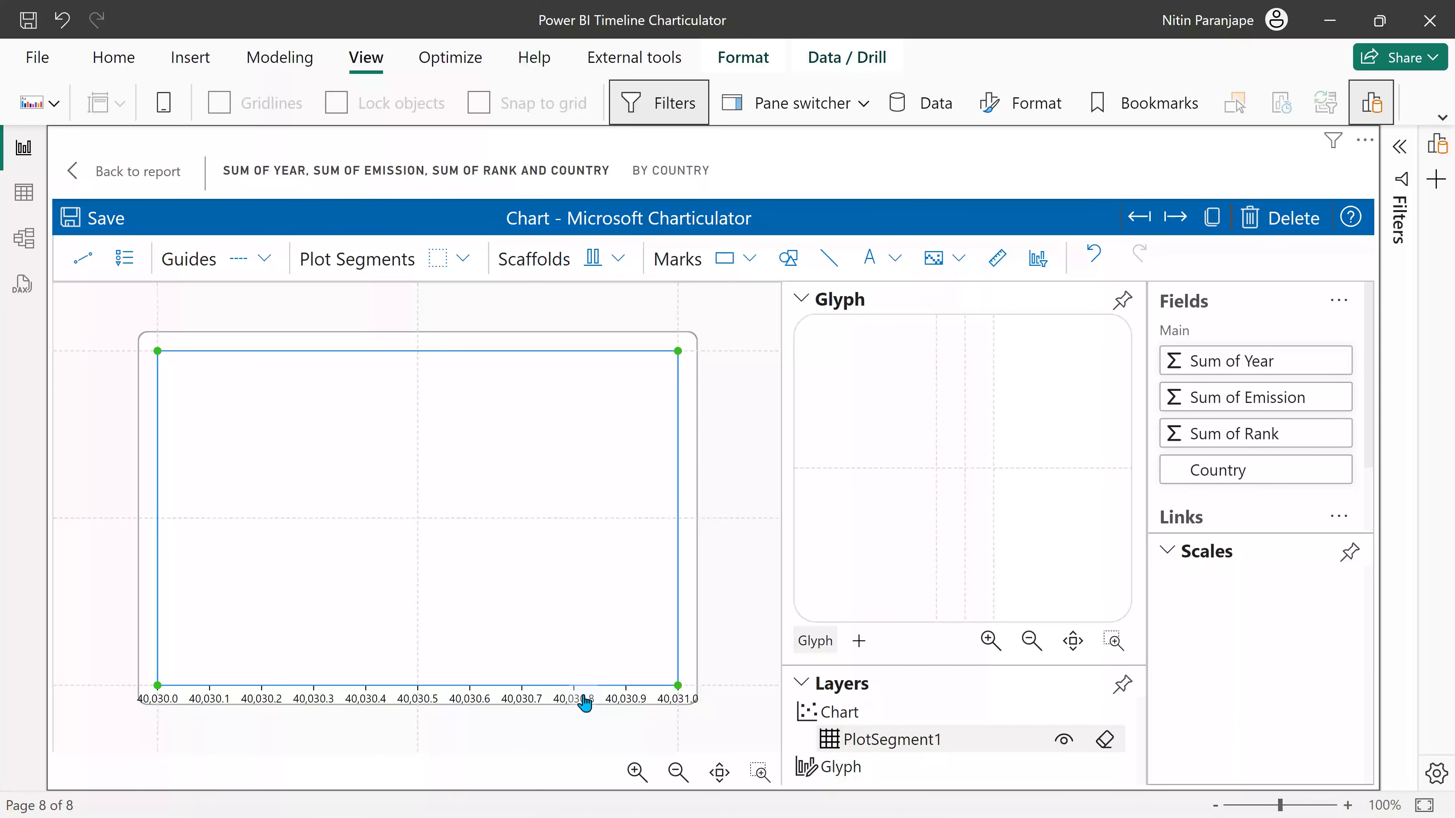
pyautogui.hotkey('ctrl', 'z')
pyautogui.click(1438, 143)
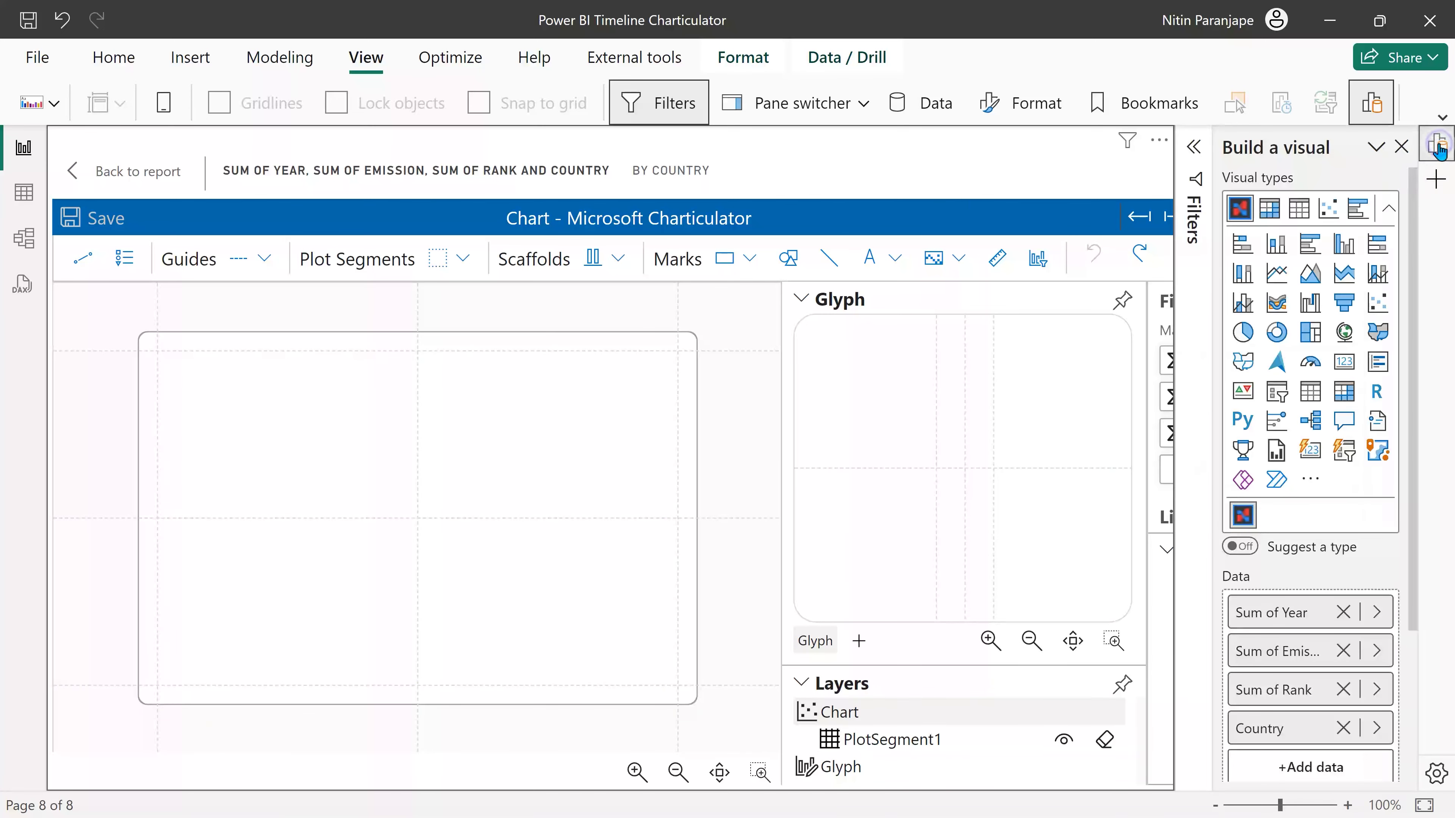
pyautogui.click(1377, 612)
pyautogui.click(1096, 675)
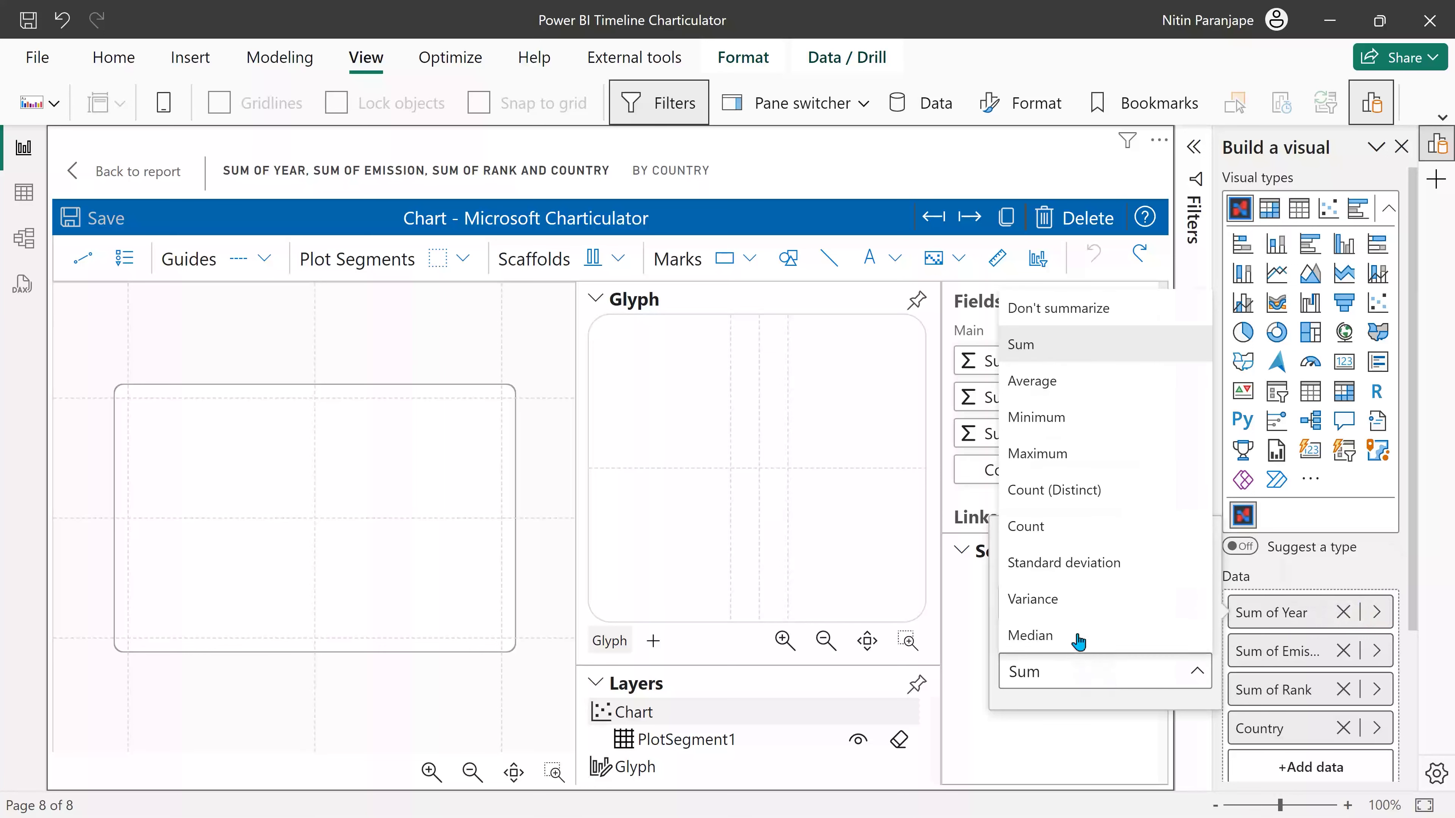
pyautogui.click(1046, 306)
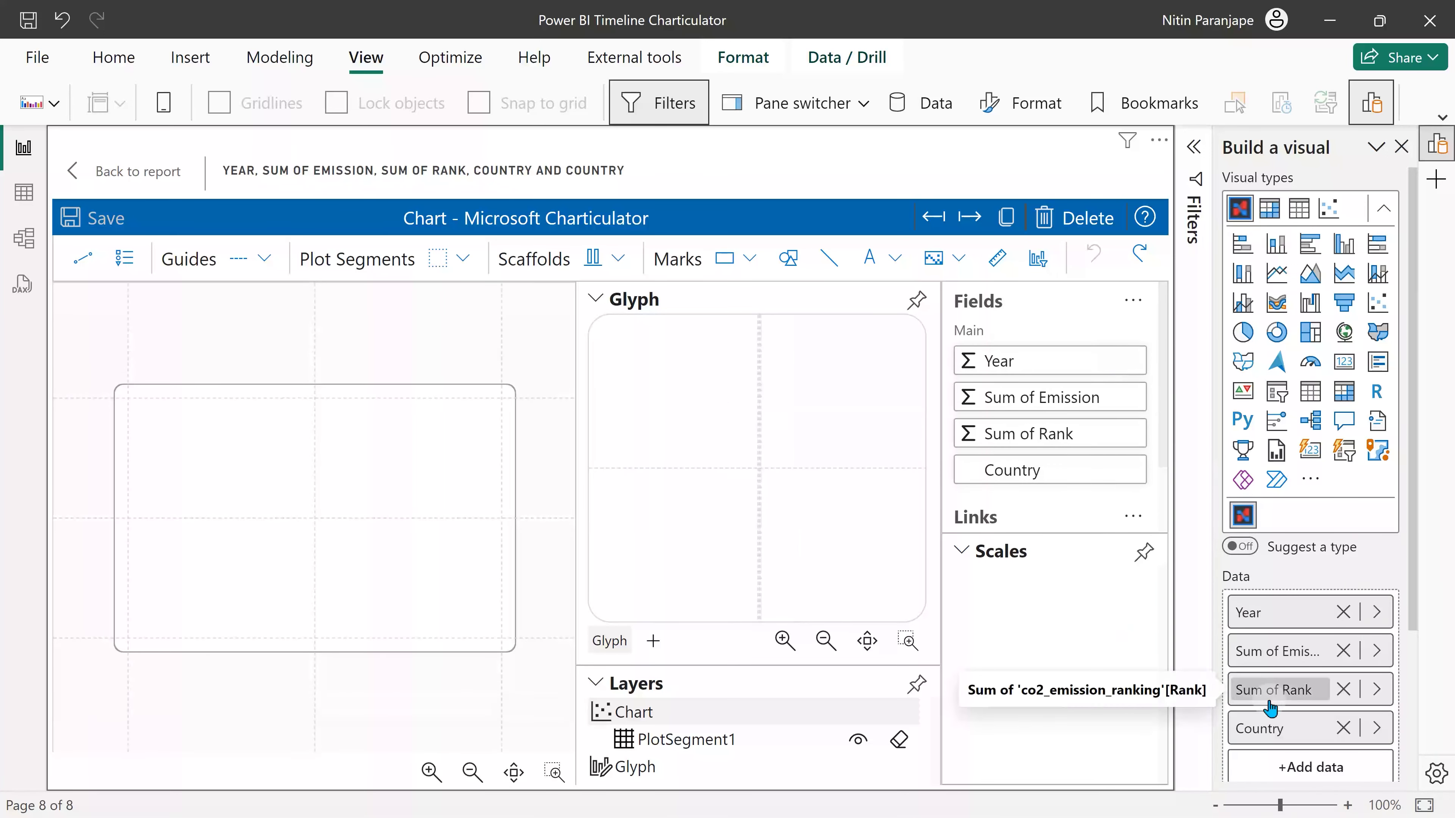
# Set Rank to Don't summarize, then place Year on the X axis and Rank on the Y axis.
pyautogui.click(1376, 691)
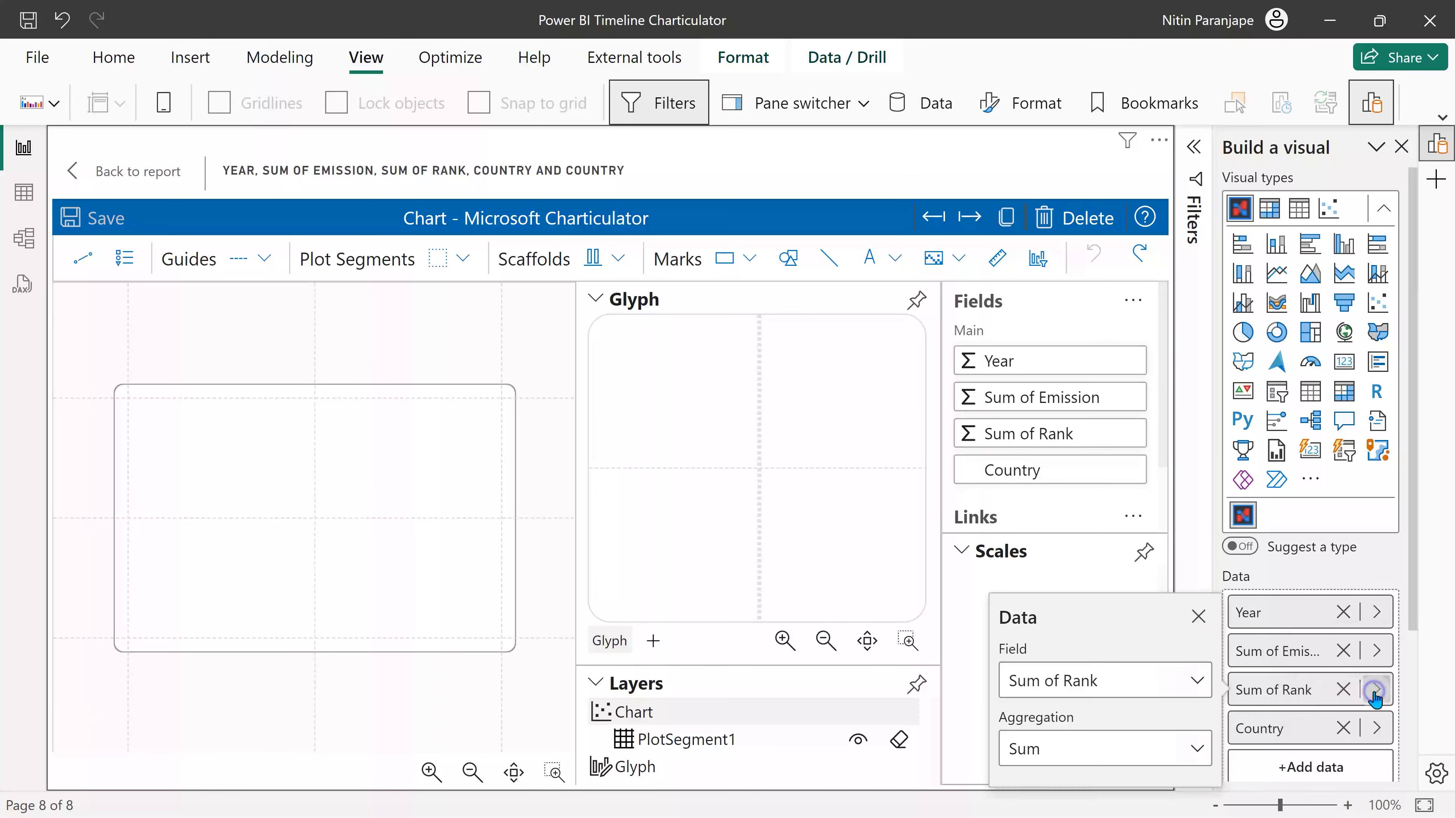
pyautogui.click(1113, 736)
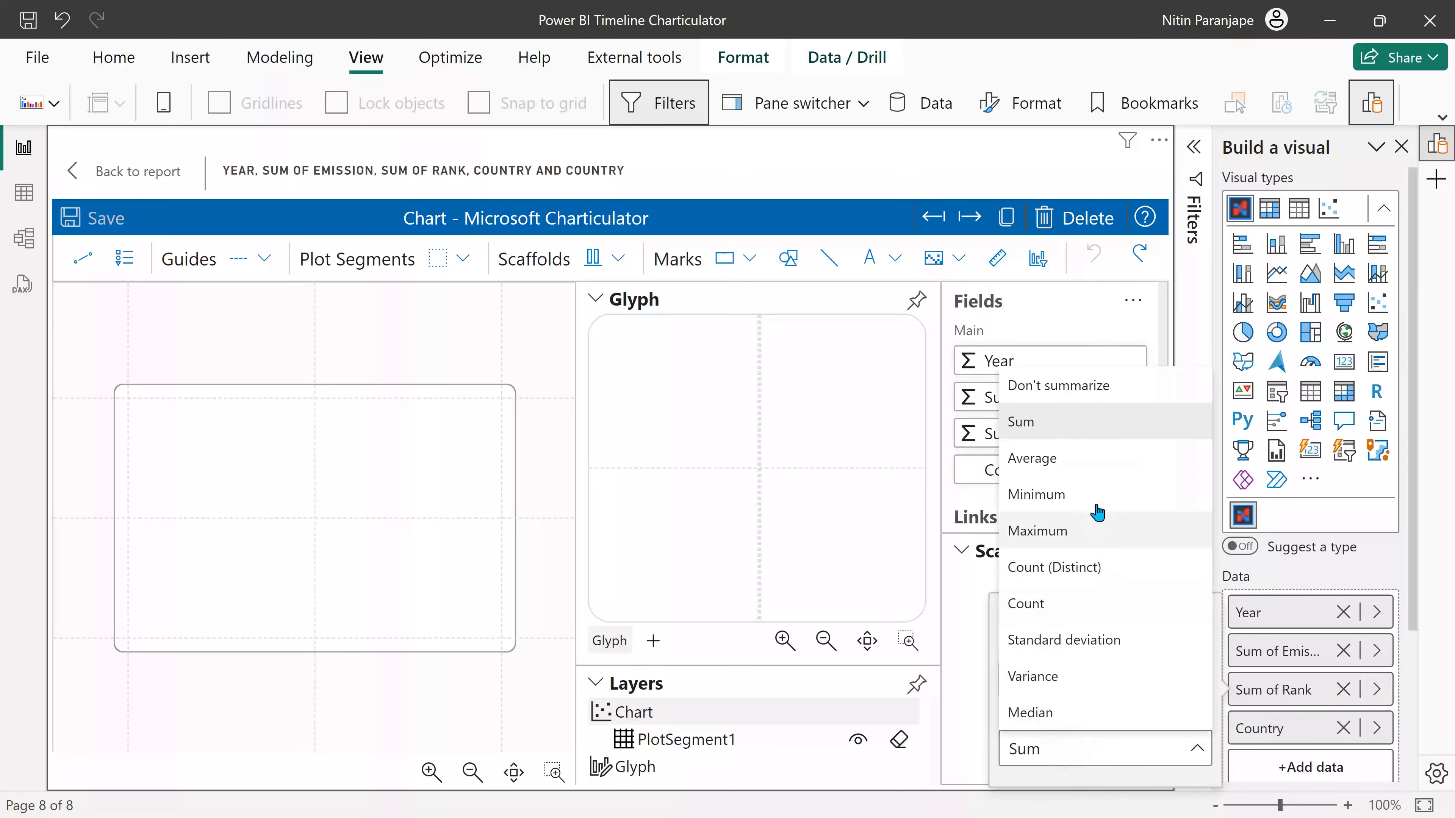
pyautogui.click(1081, 385)
pyautogui.moveTo(1228, 363); pyautogui.dragTo(450, 686)
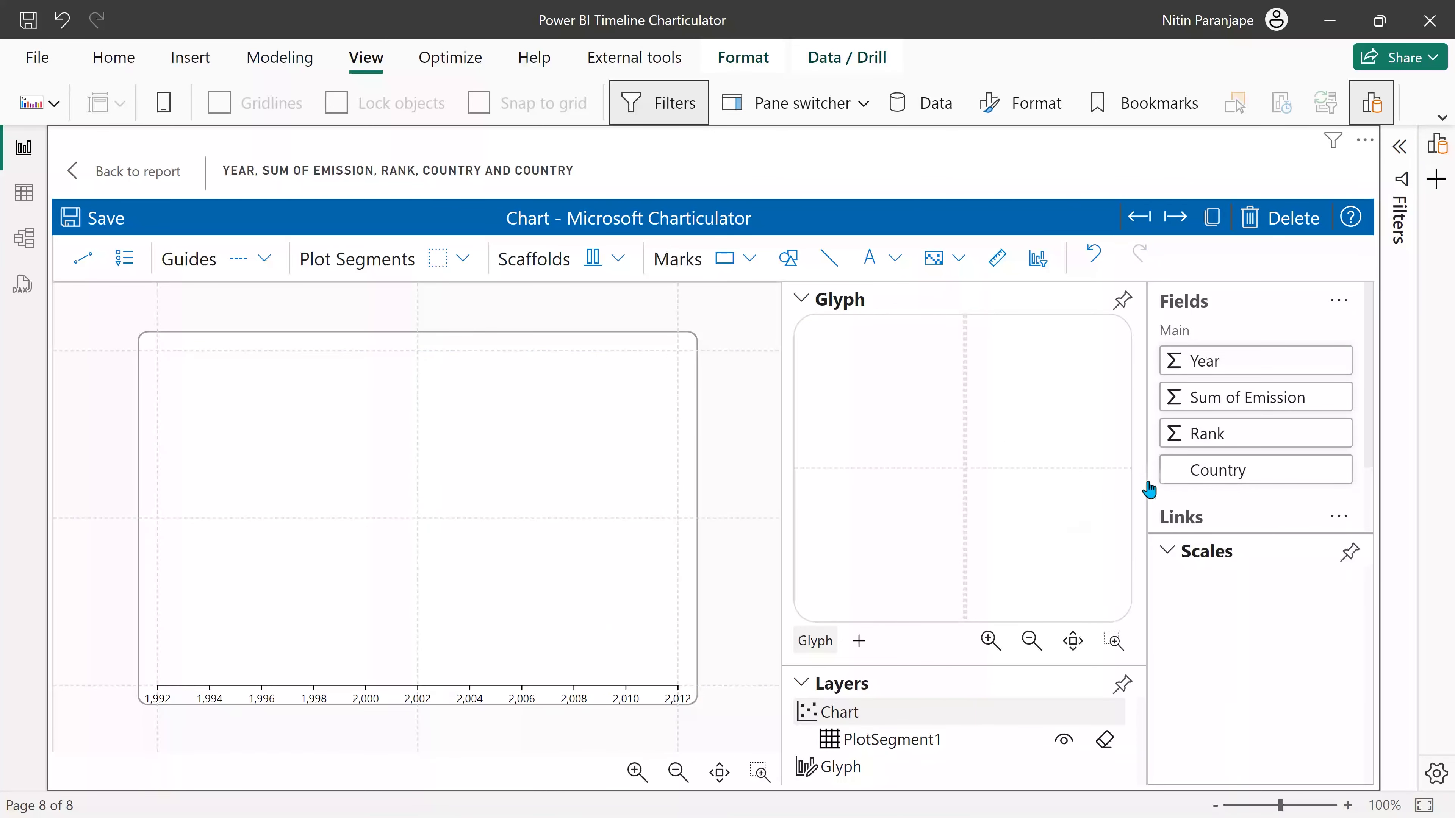
pyautogui.moveTo(1208, 435); pyautogui.dragTo(152, 531)
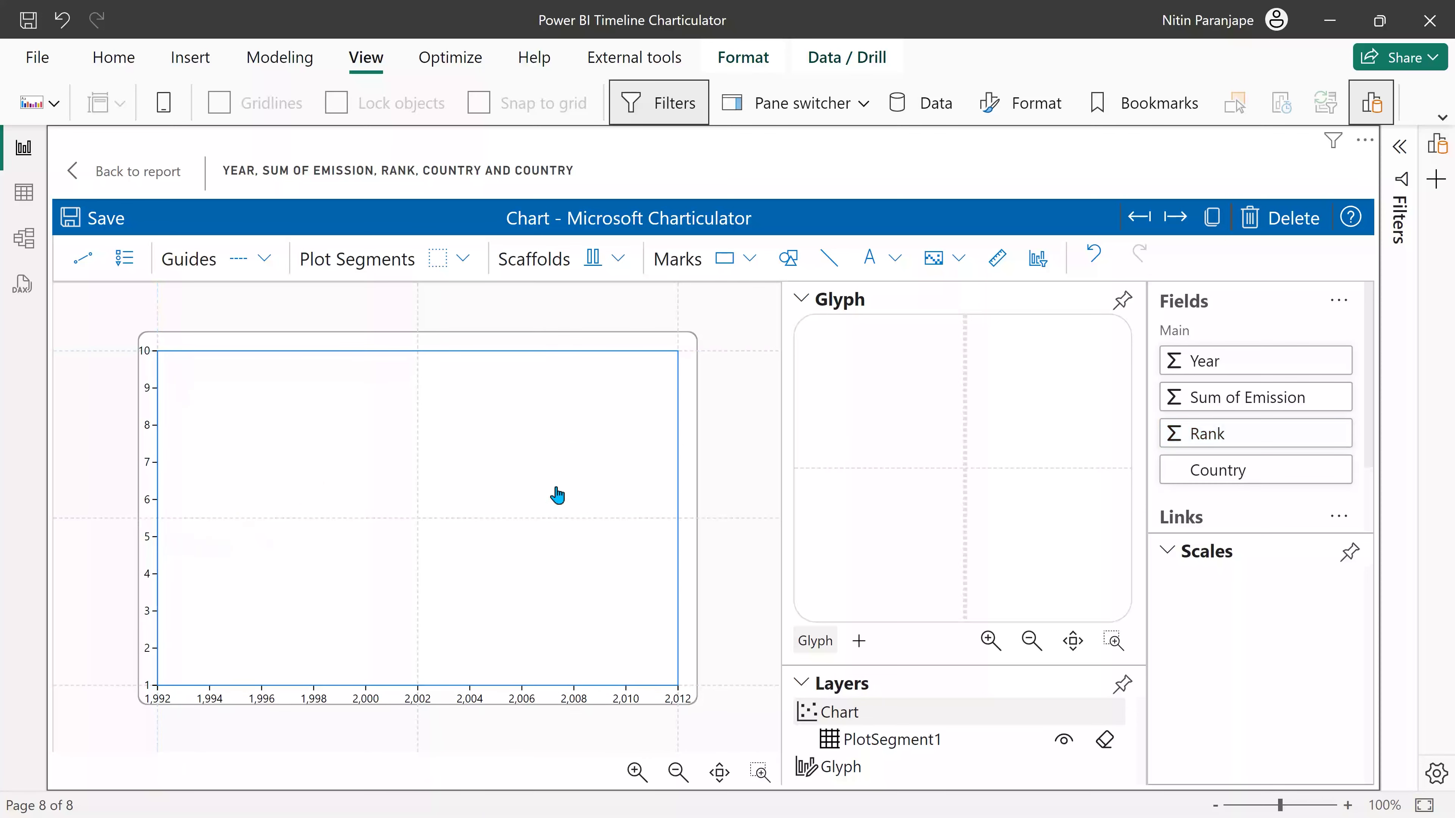
# Set PlotSegment1's Y axis range from 11 to 1 so rank 1 is at the top.
pyautogui.click(794, 296)
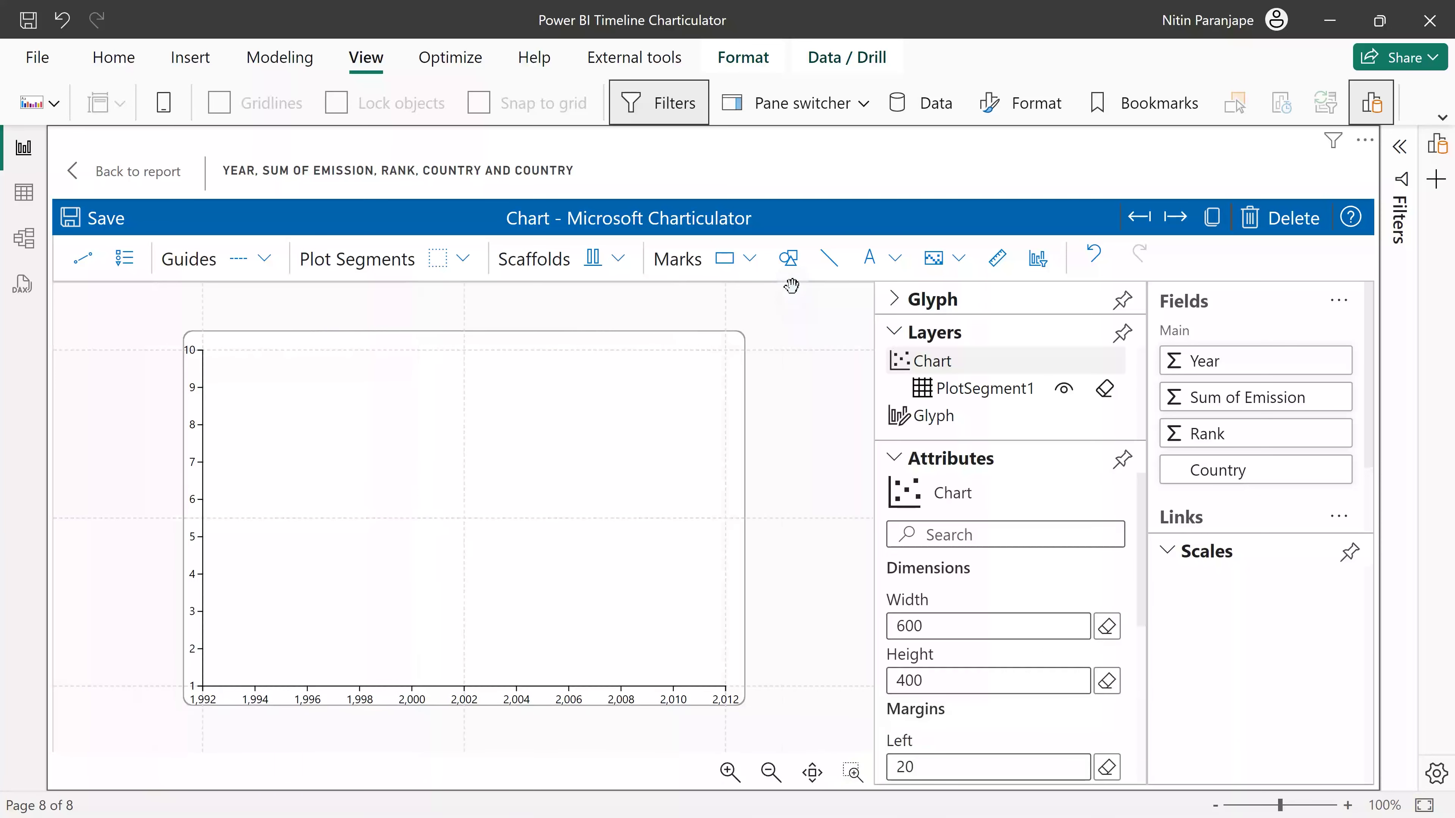
pyautogui.click(947, 397)
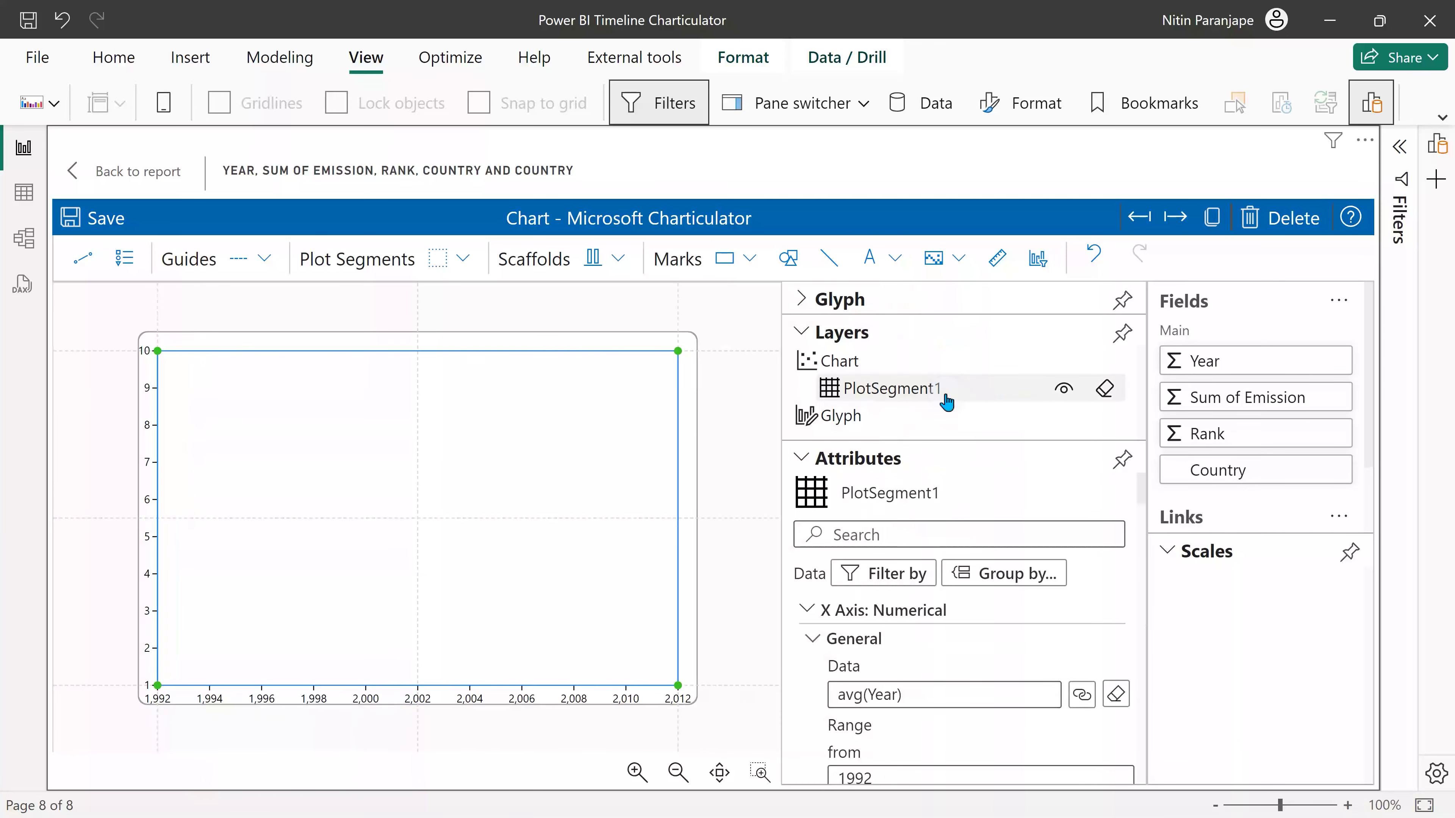
pyautogui.click(813, 609)
pyautogui.scroll(-3, 859, 671)
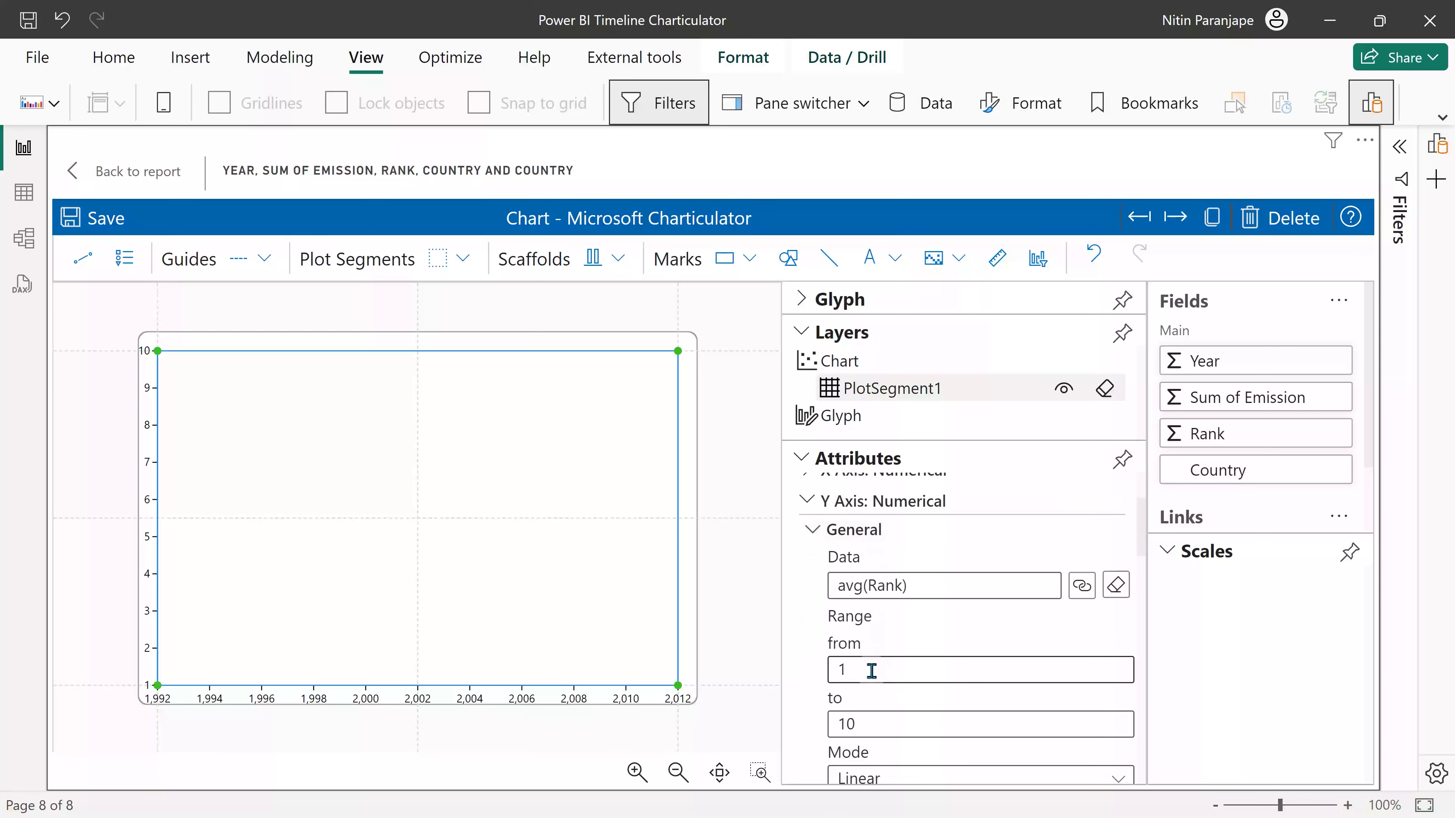
pyautogui.scroll(-2, 871, 670)
pyautogui.click(868, 574)
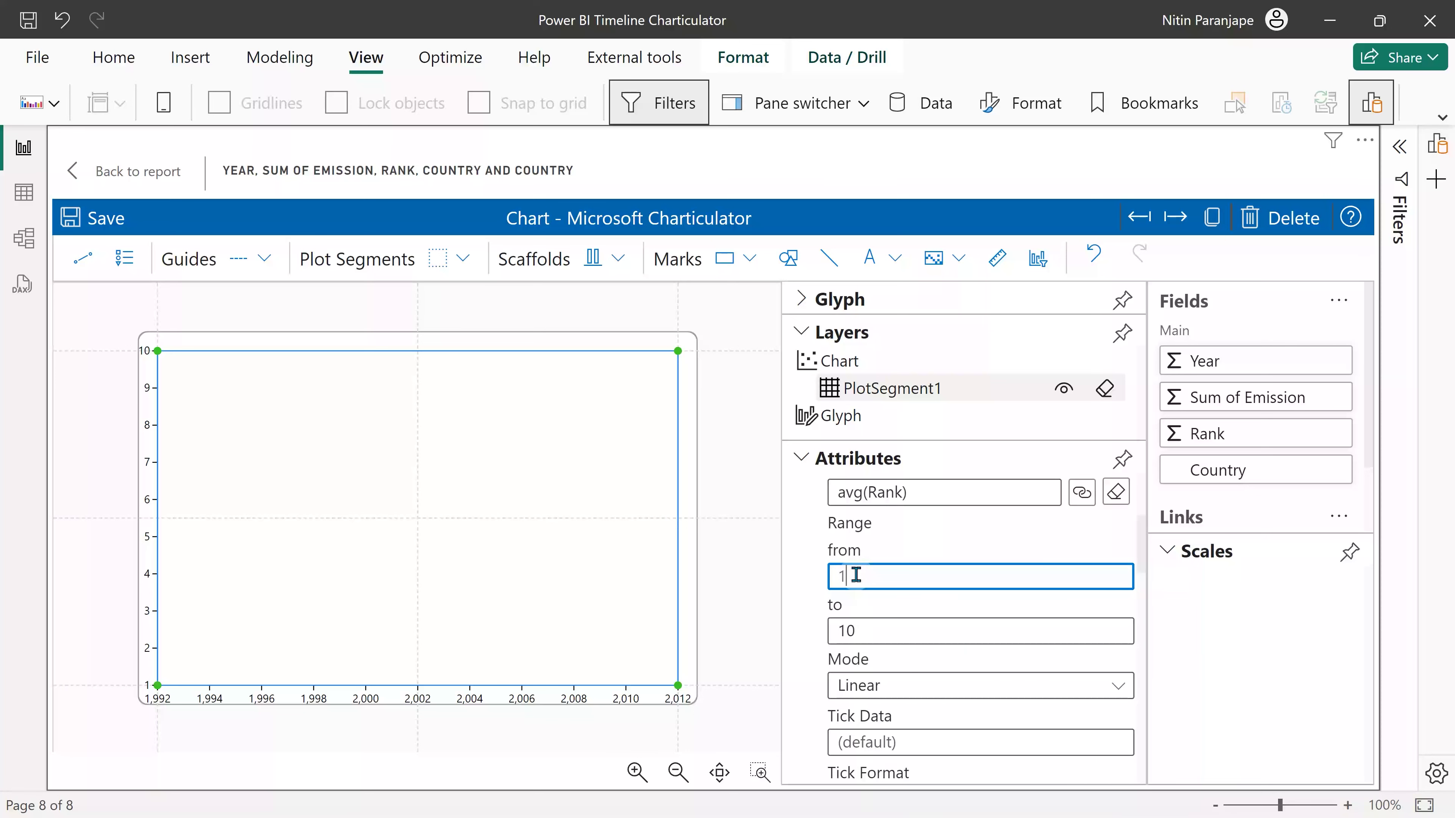
pyautogui.write('1')
pyautogui.press('Tab')
pyautogui.write('1')
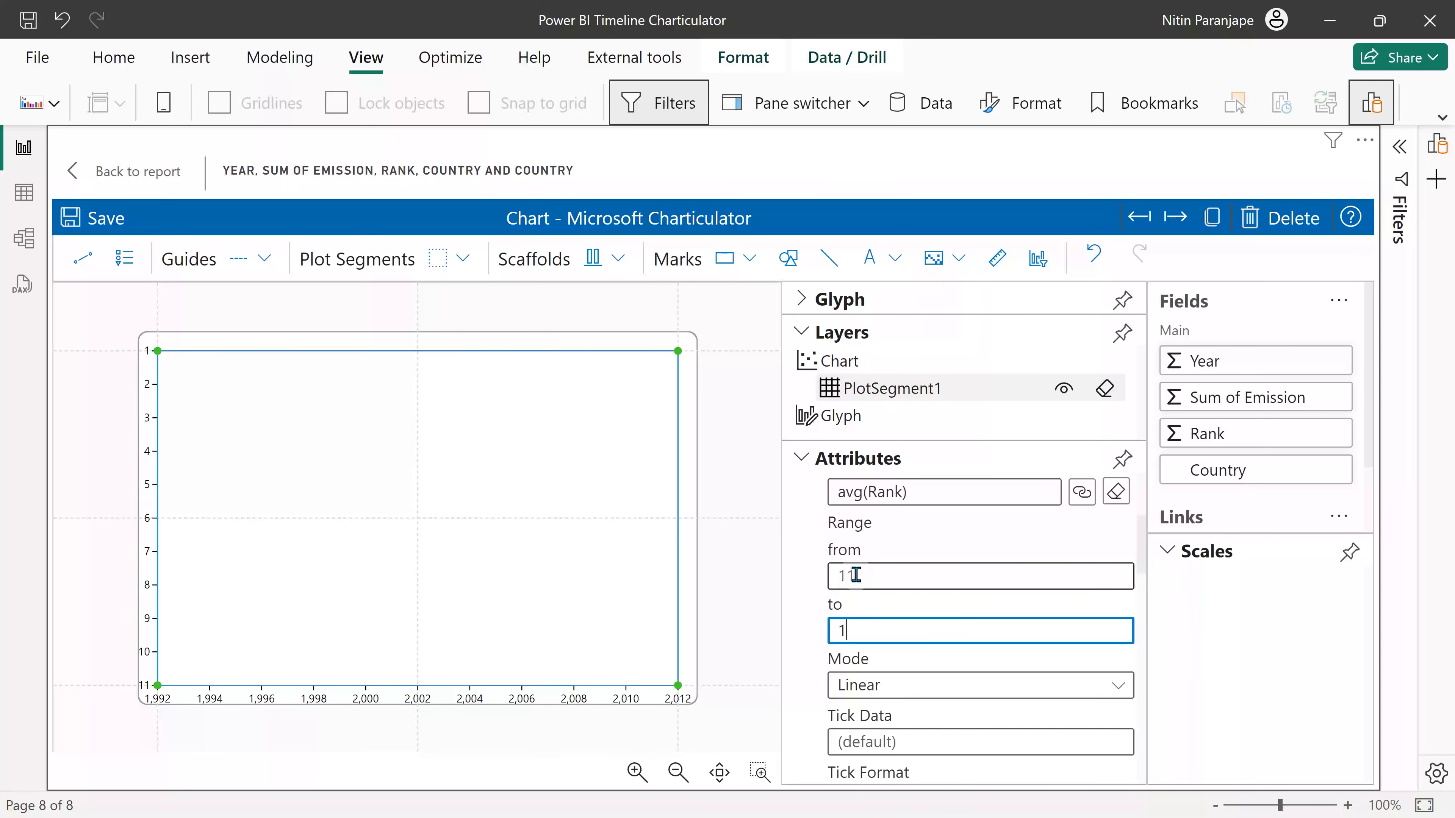
pyautogui.click(811, 545)
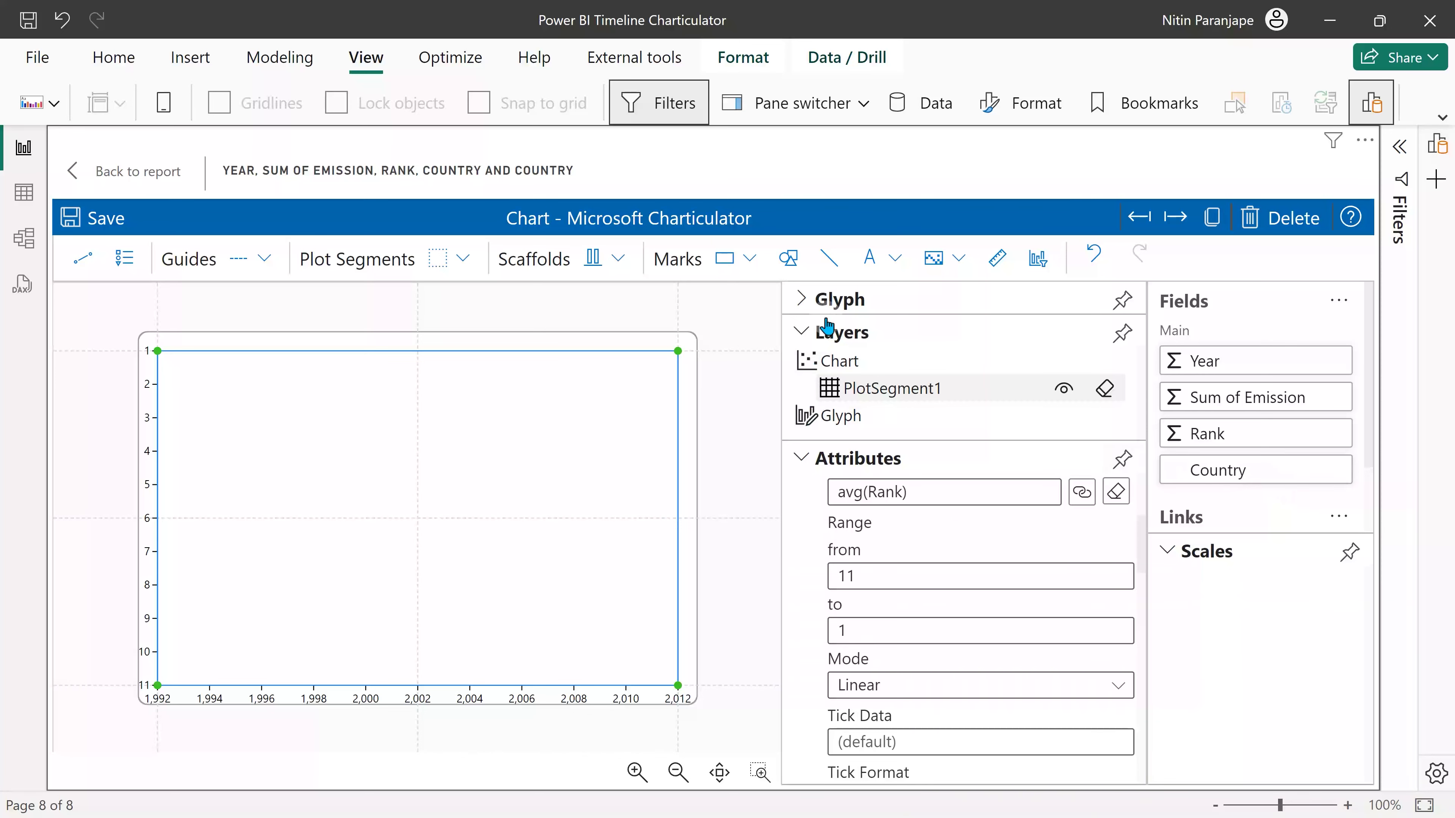
# Add a Shape mark dot at the centre of the glyph.
pyautogui.click(801, 299)
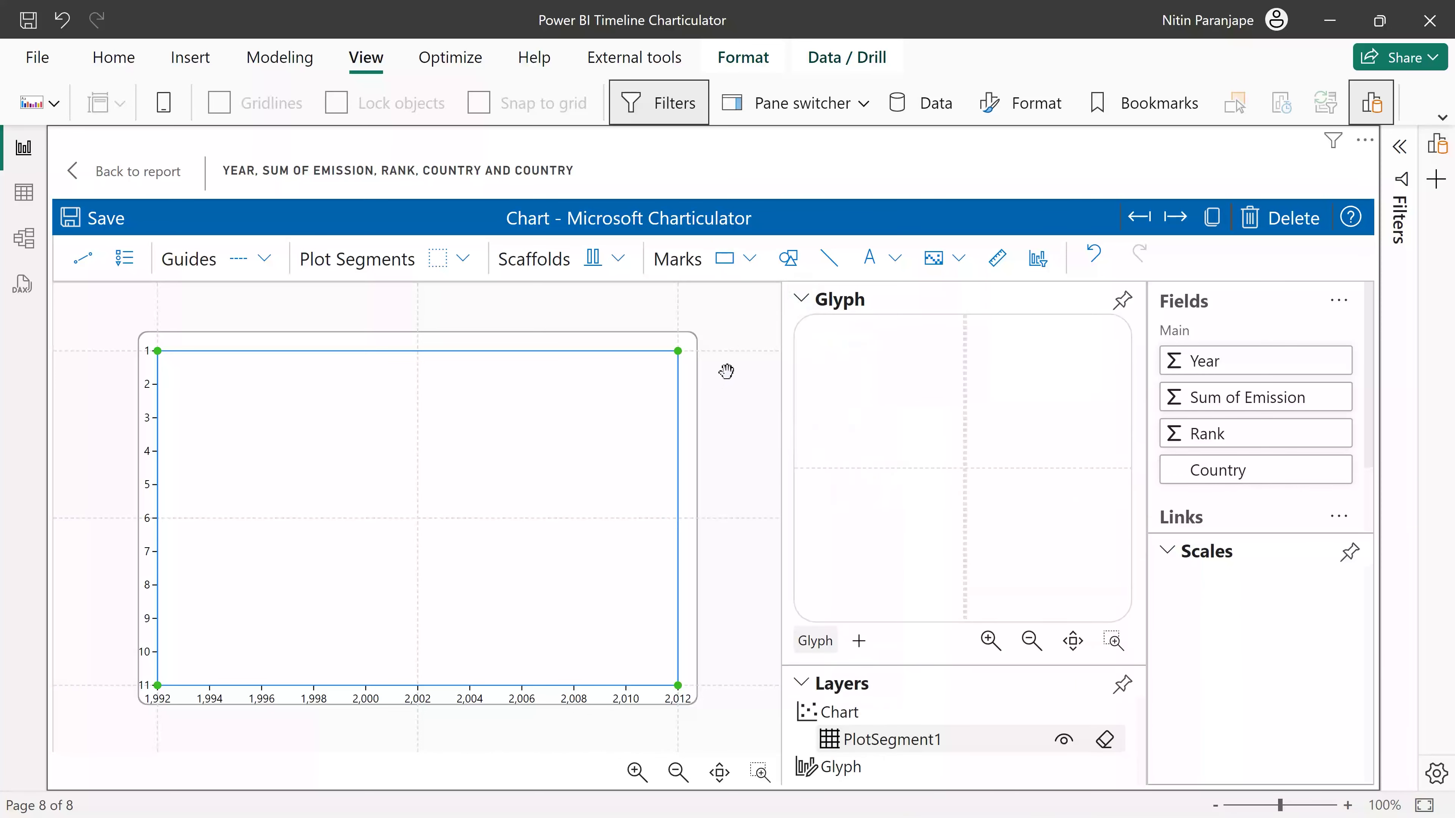
pyautogui.click(794, 264)
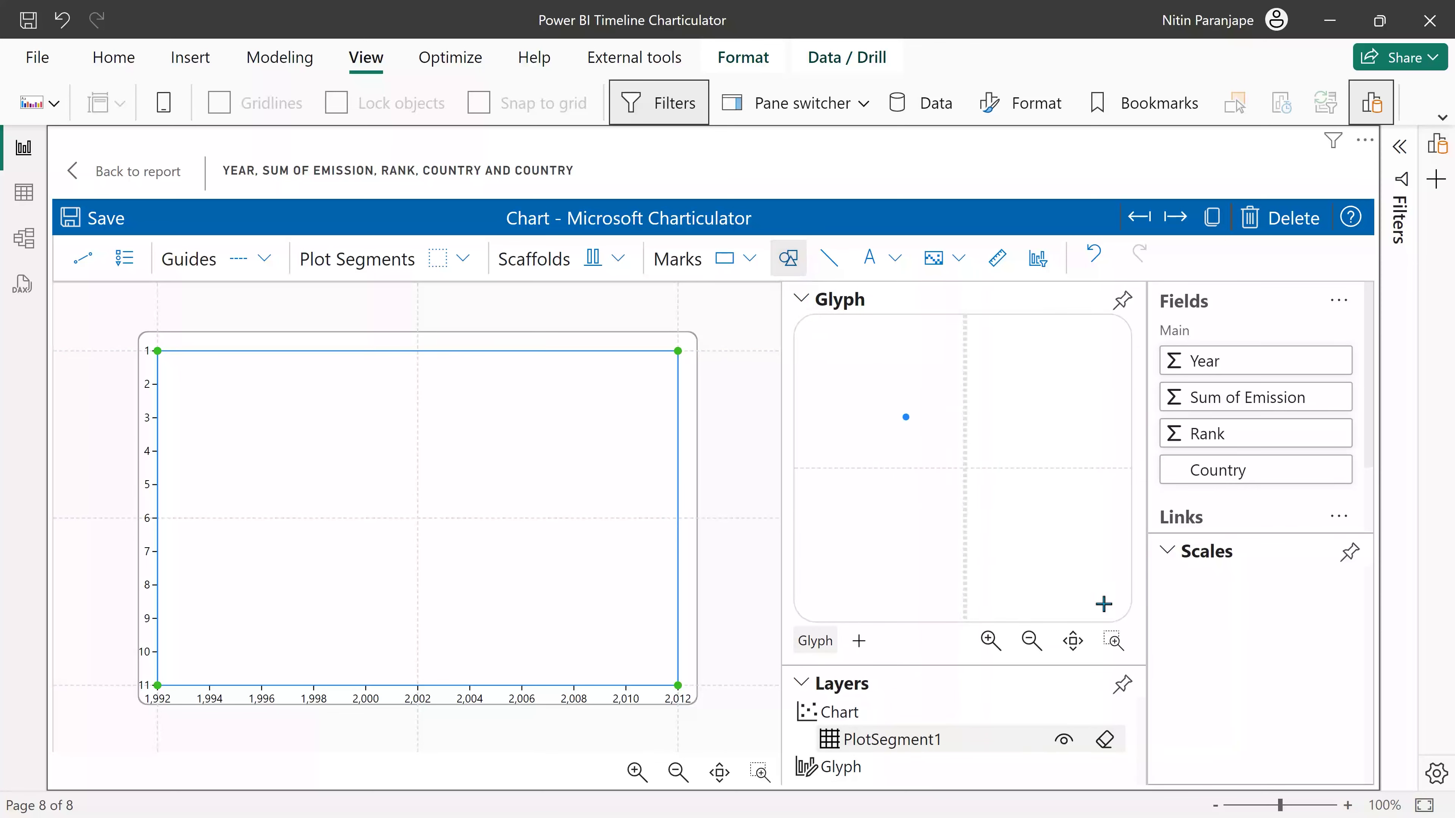
pyautogui.click(966, 468)
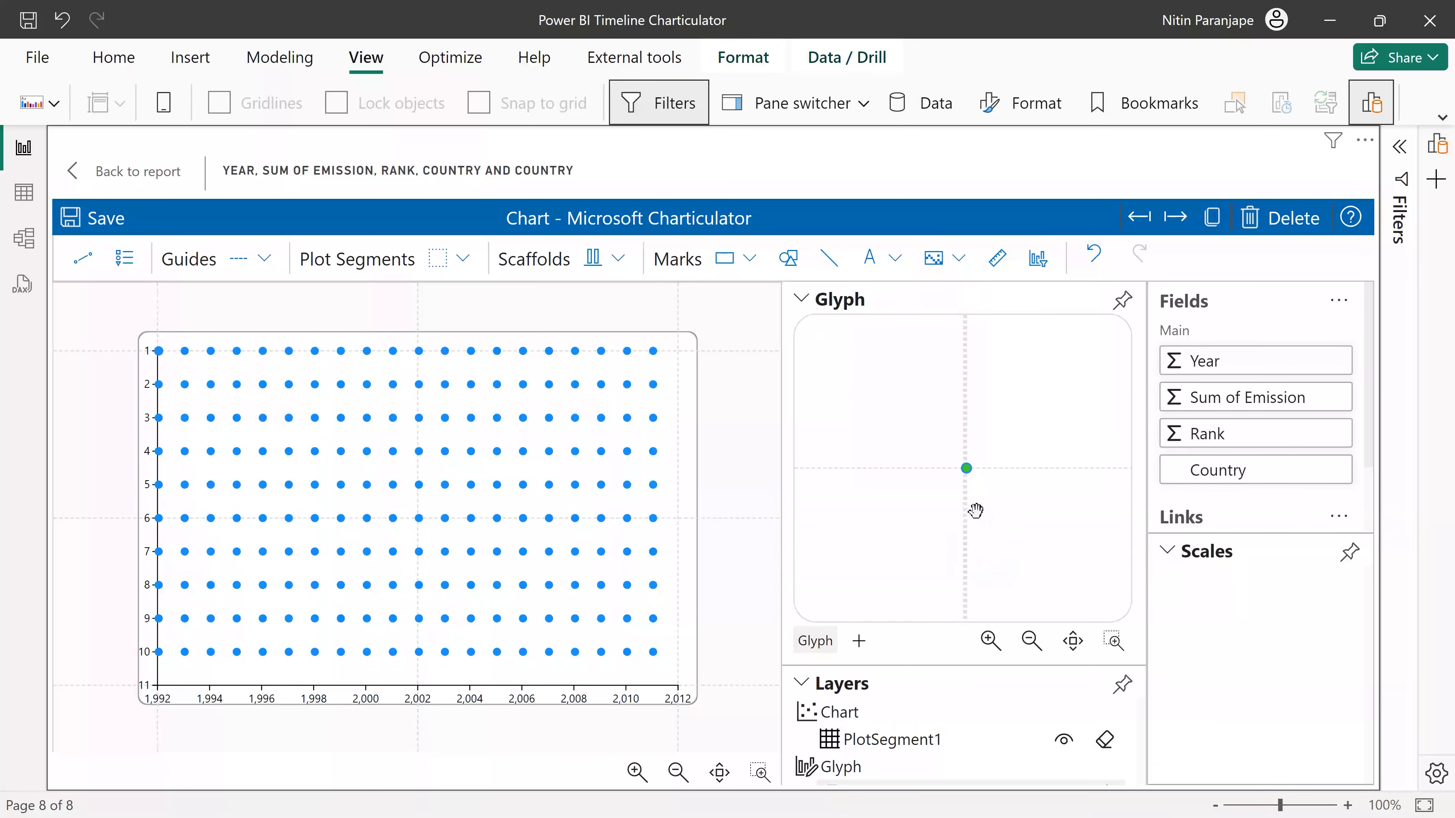
# Bind the dot's Fill colour to Country so each country gets its own colour.
pyautogui.click(802, 299)
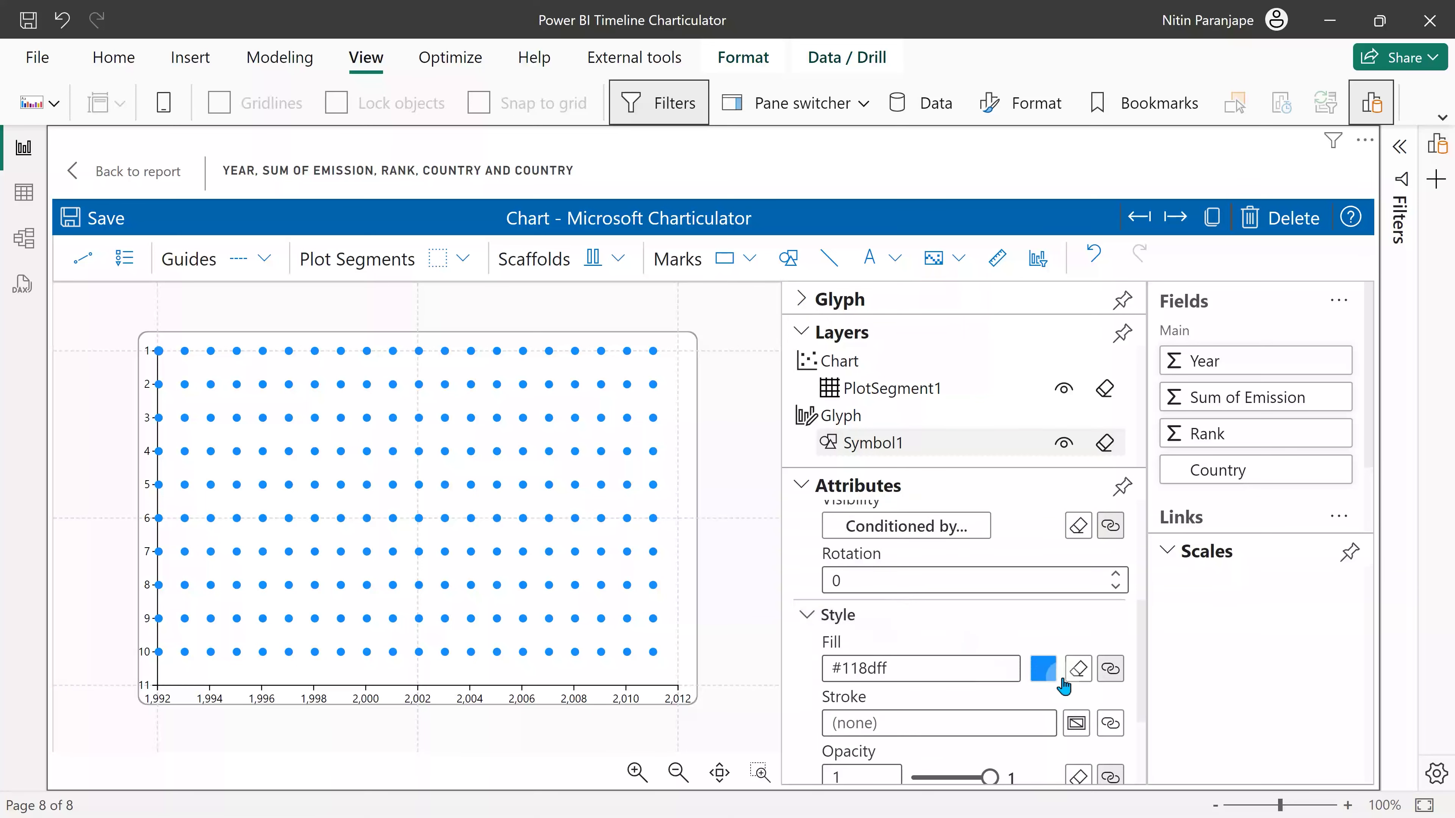
pyautogui.click(1114, 669)
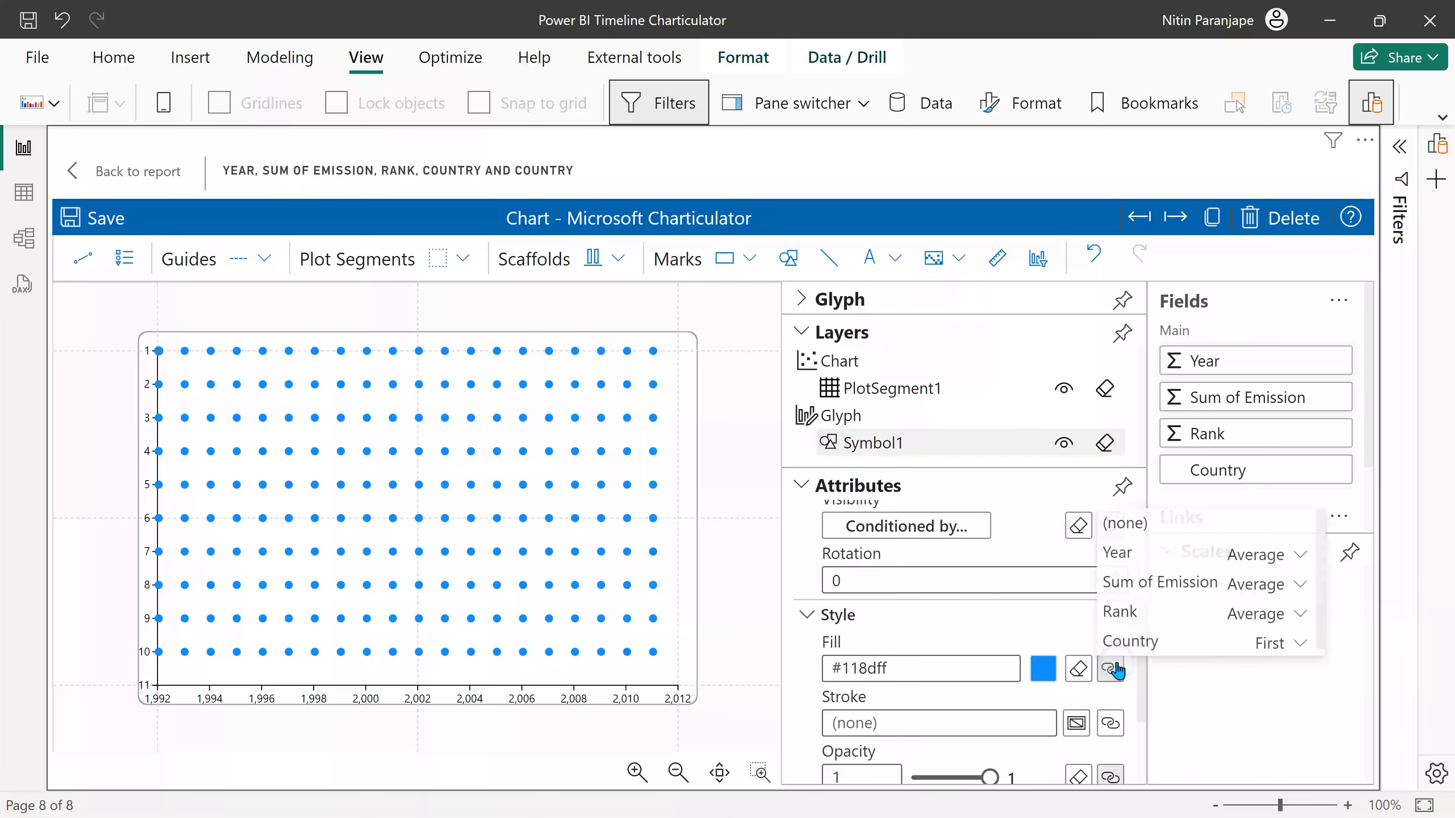
pyautogui.click(1134, 640)
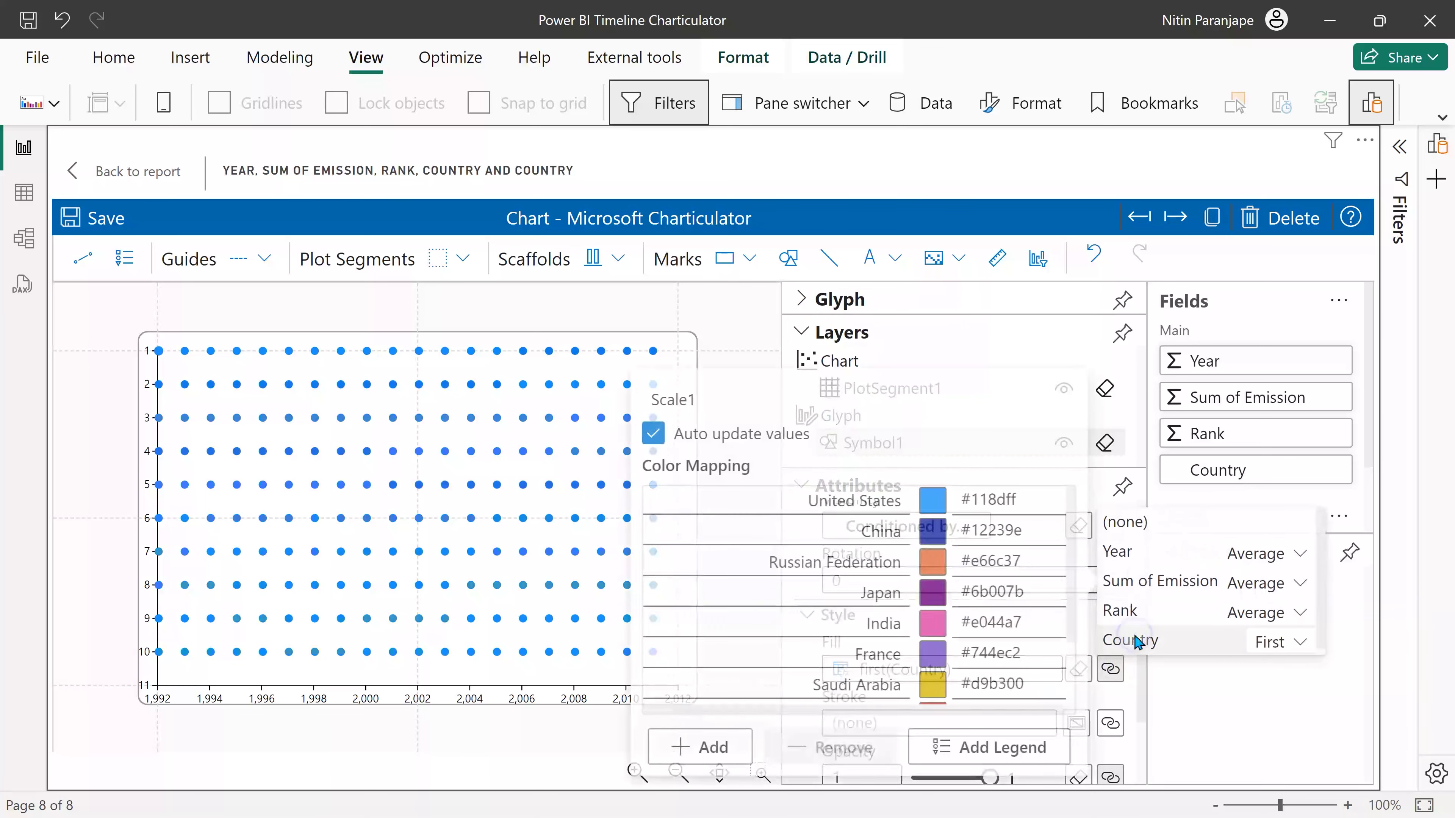
pyautogui.click(569, 749)
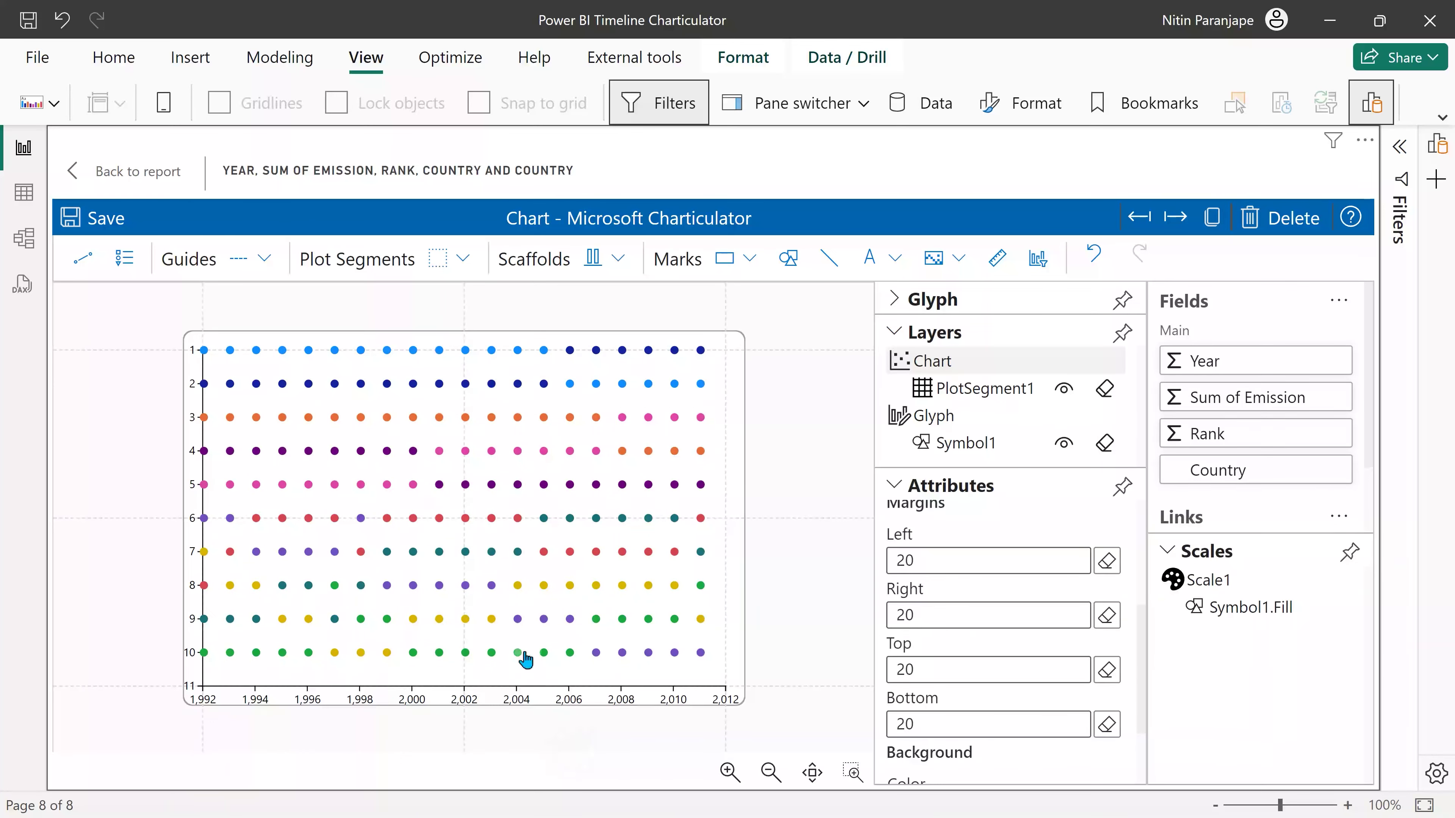
pyautogui.click(83, 263)
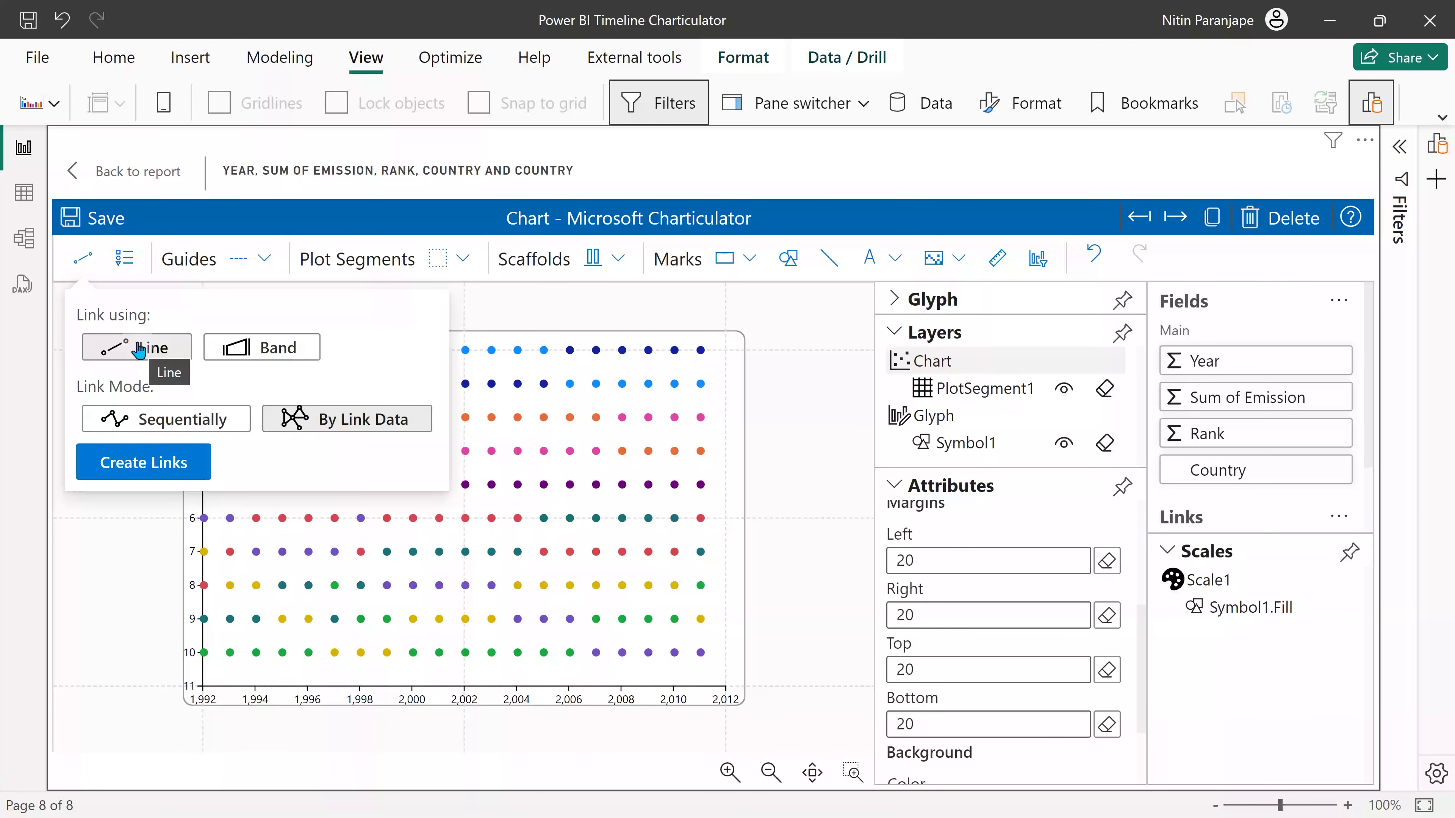
# Create sequential line links connecting each Country's yearly dots, coloured by country.
pyautogui.click(137, 419)
pyautogui.click(148, 536)
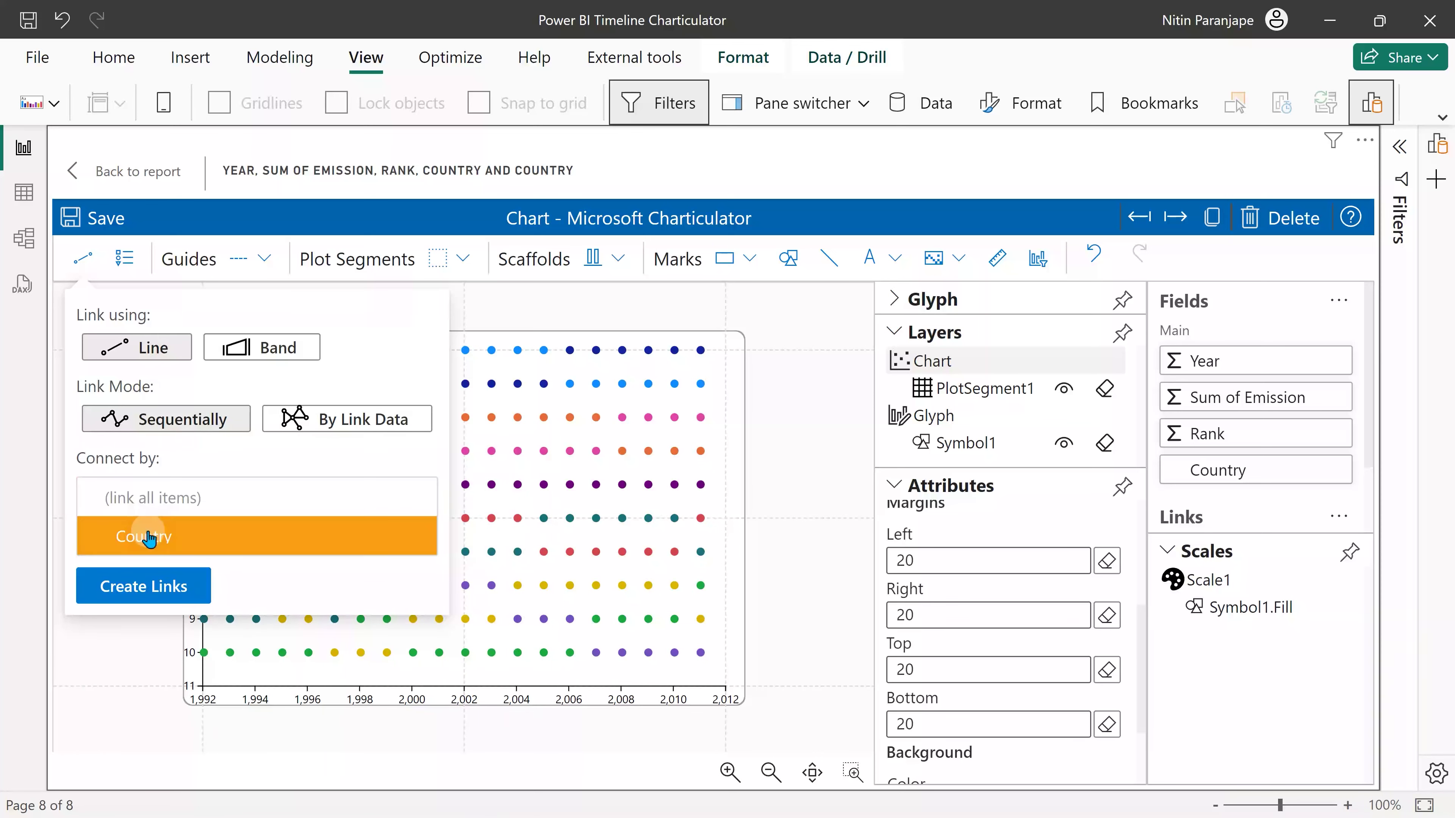
pyautogui.click(144, 587)
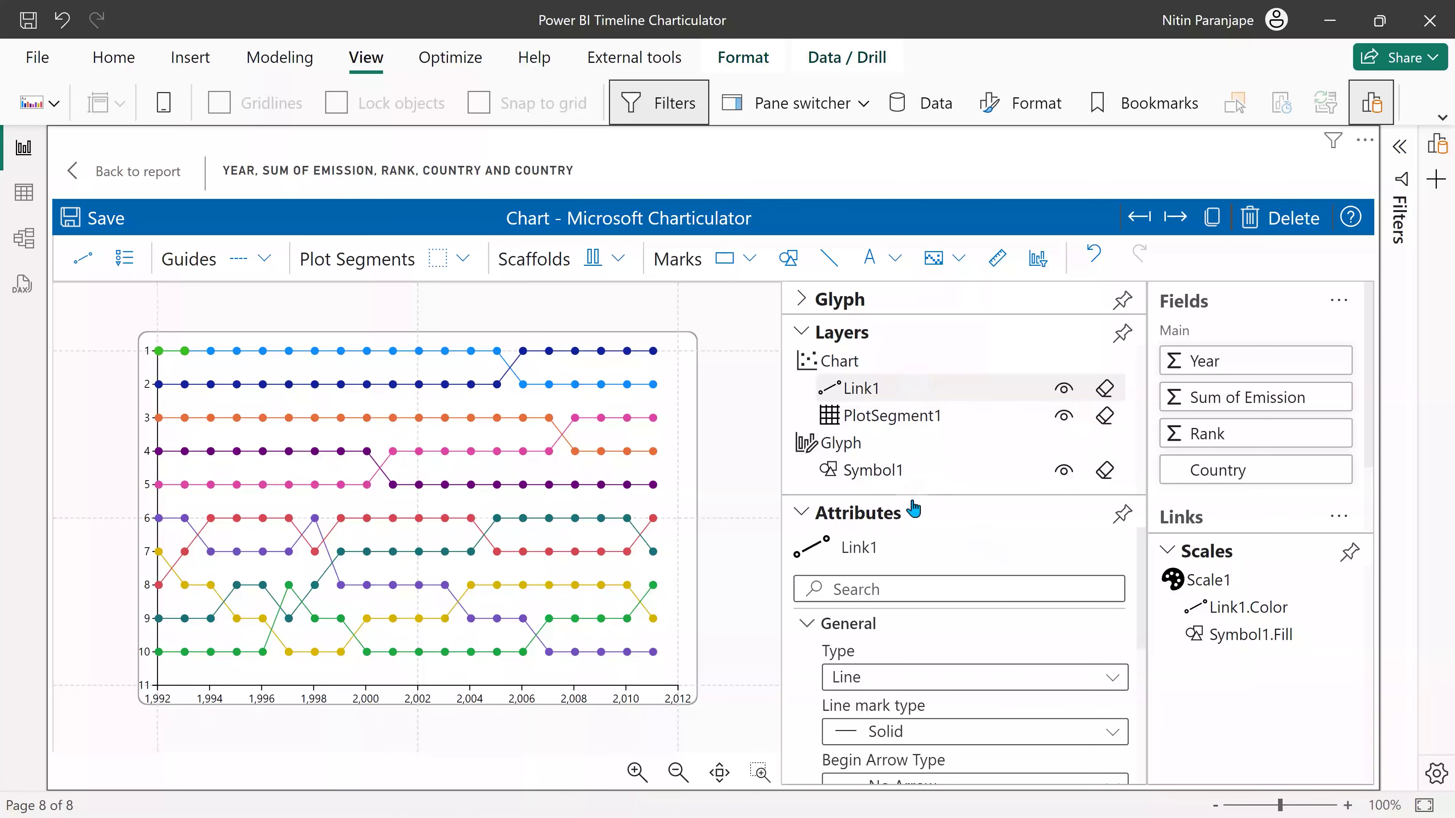
# Set Link1's Type to Arc and its End Arrow Type to Arrow.
pyautogui.scroll(-1, 921, 574)
pyautogui.click(918, 605)
pyautogui.click(867, 656)
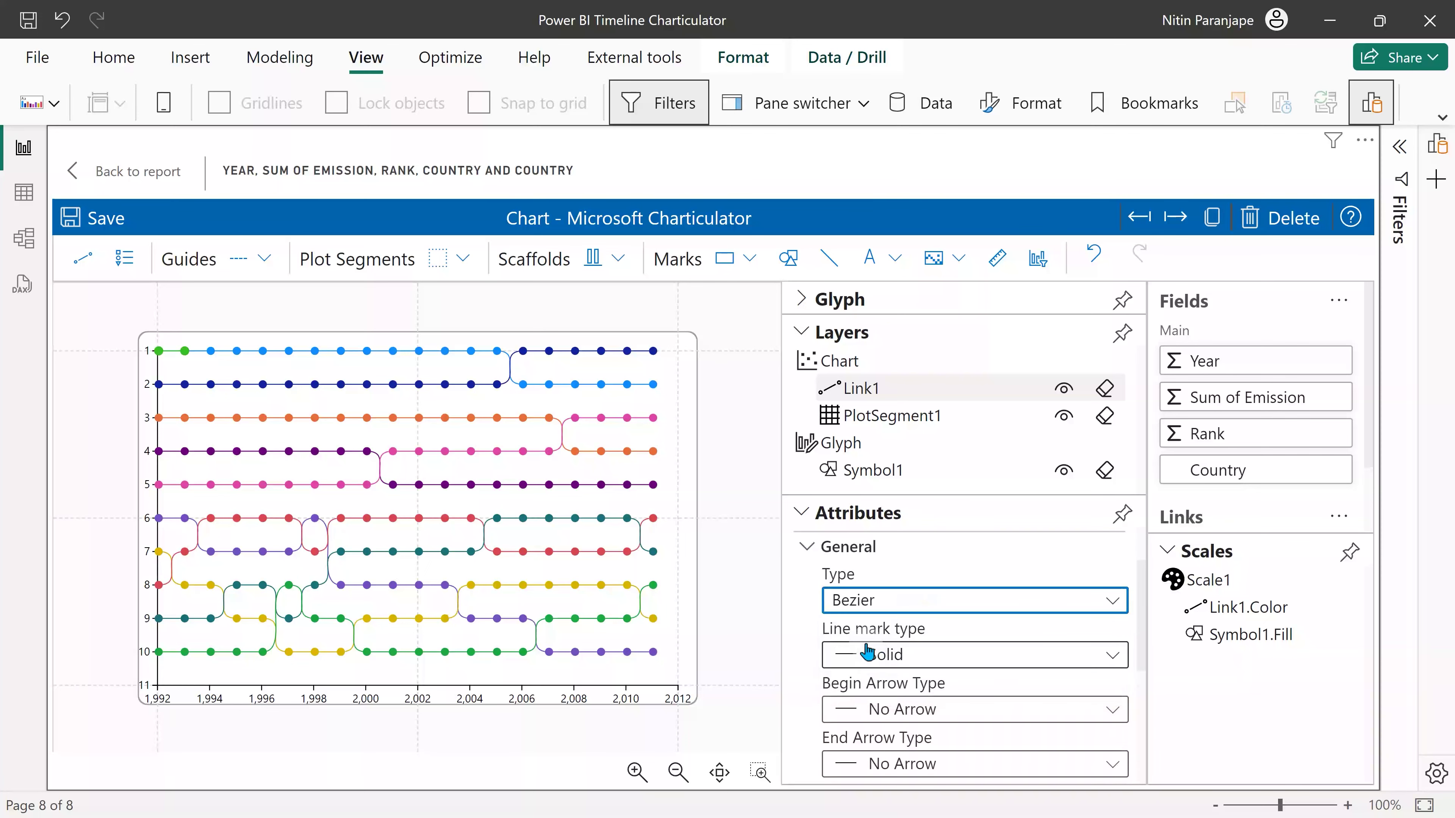
pyautogui.click(918, 606)
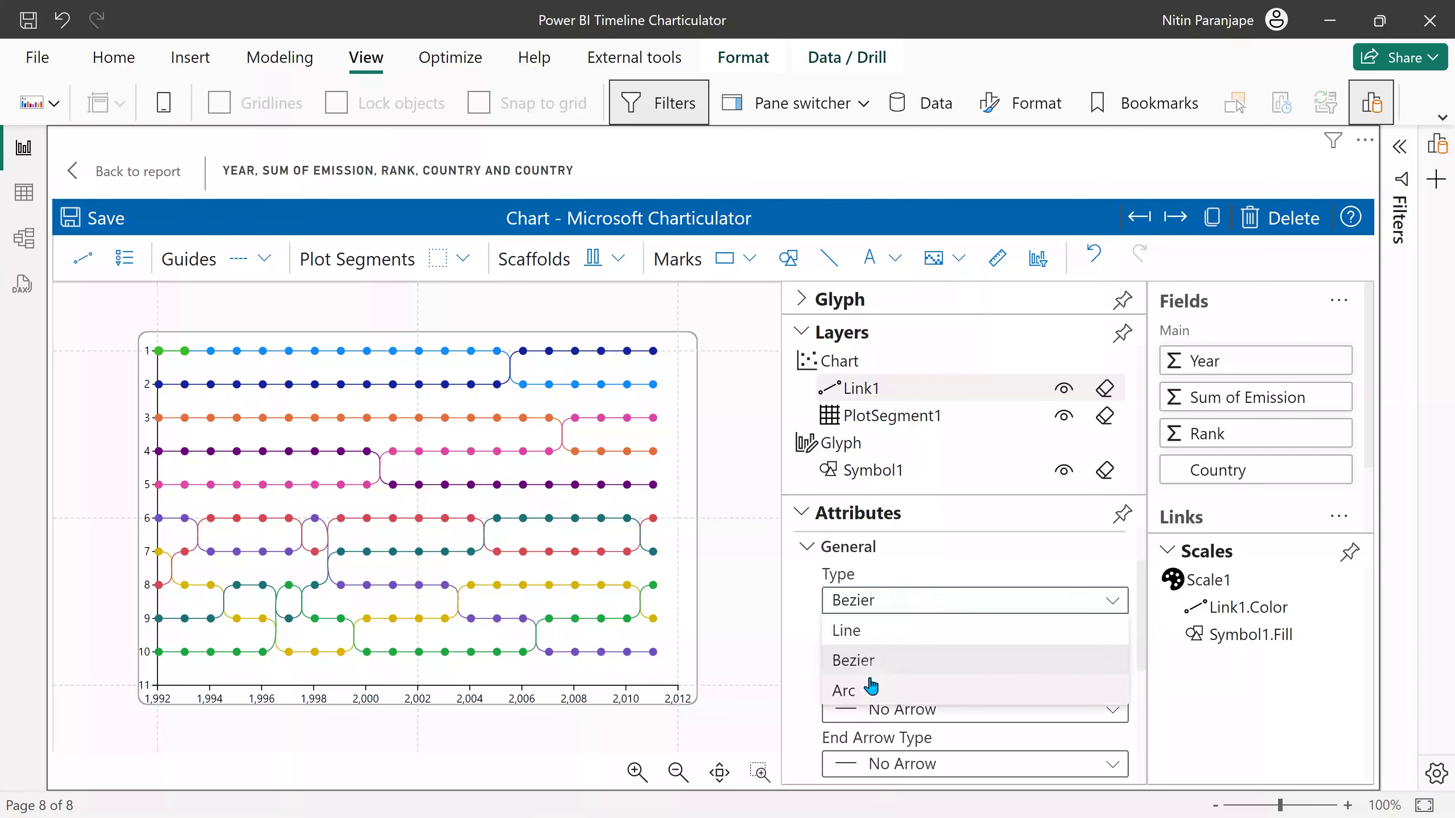
pyautogui.click(865, 687)
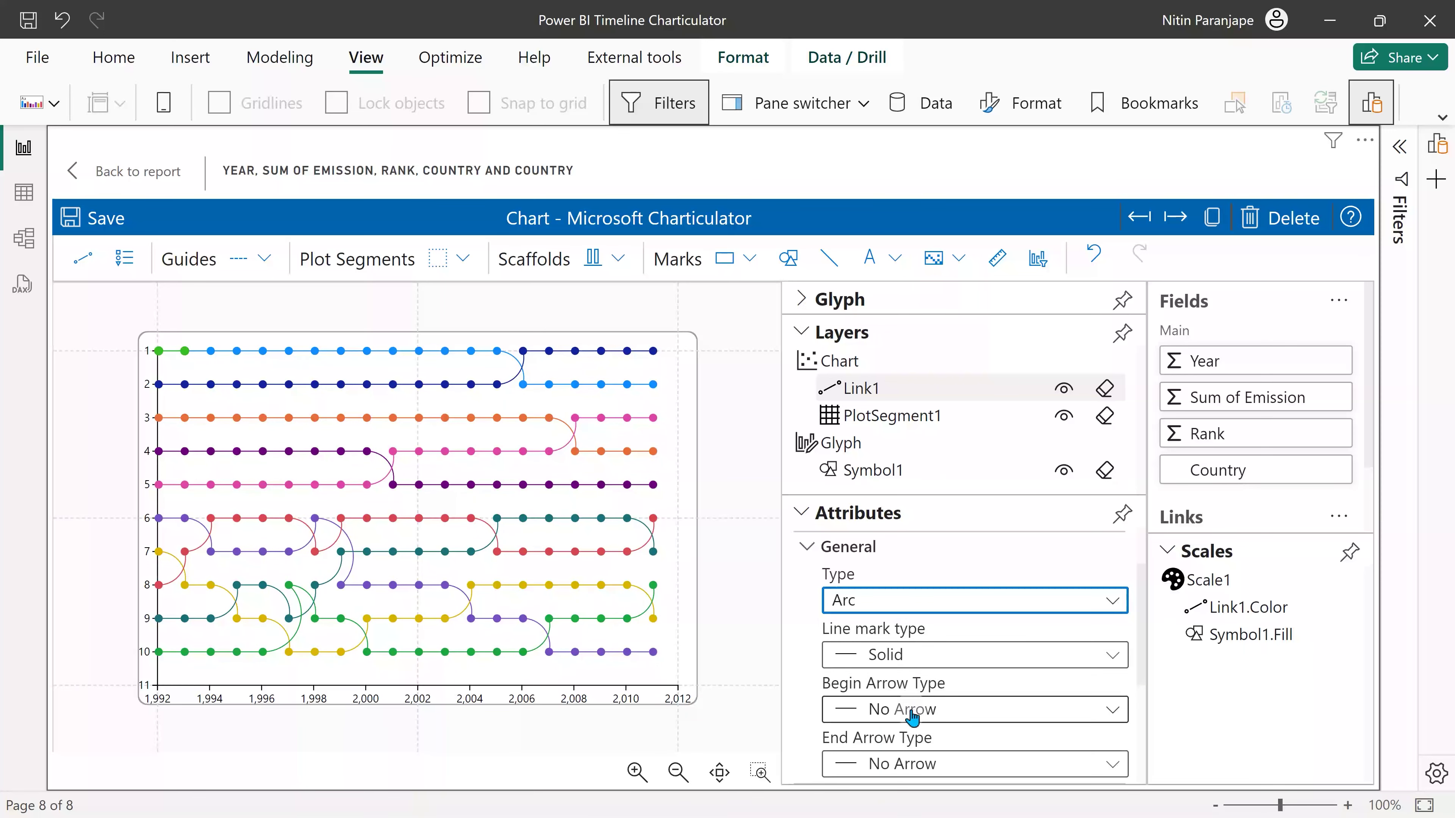
pyautogui.click(913, 764)
pyautogui.click(889, 674)
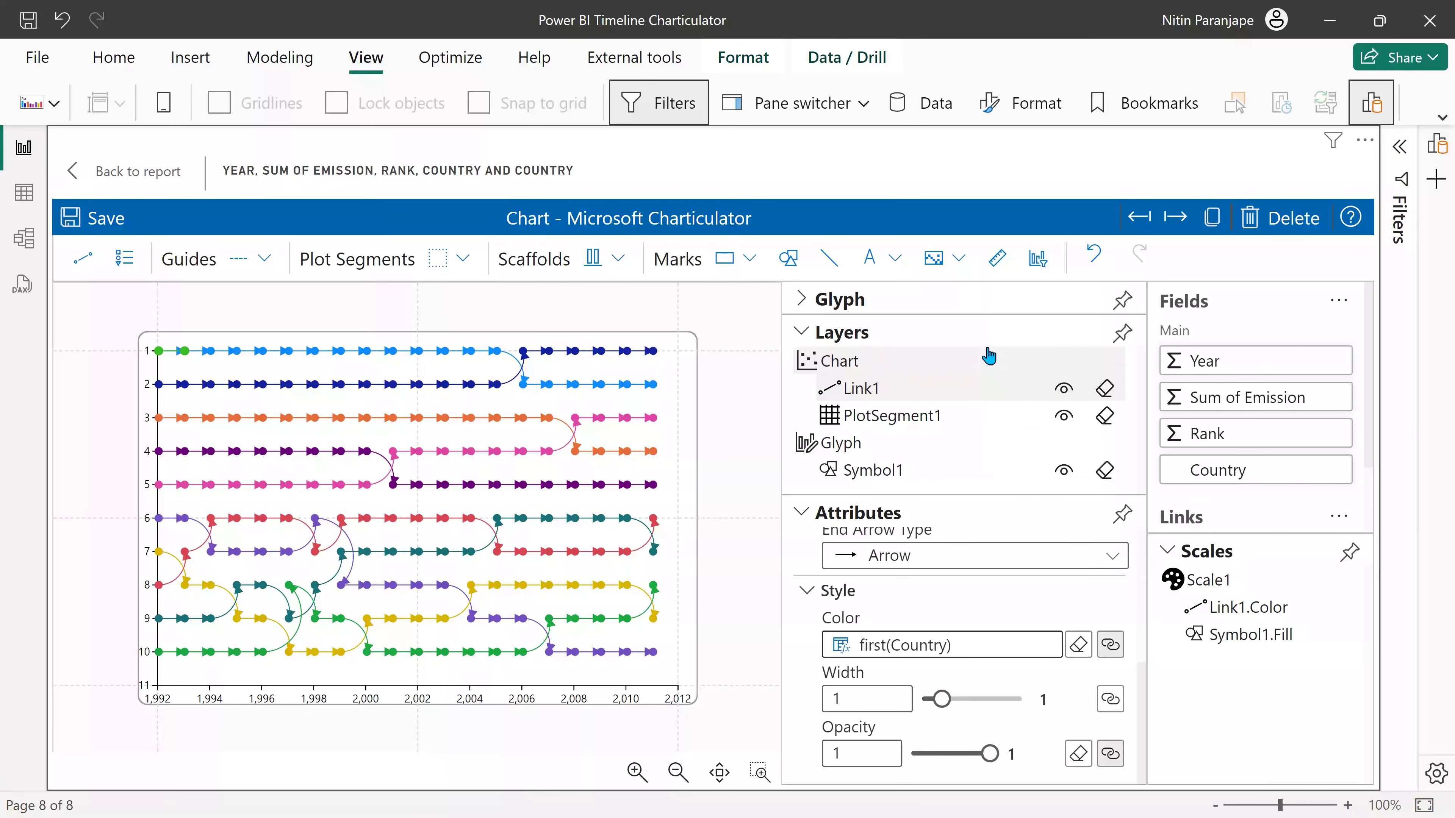
# Add a legend from Scale1's Country colour mapping, then return to the Page 5 report canvas.
pyautogui.click(800, 299)
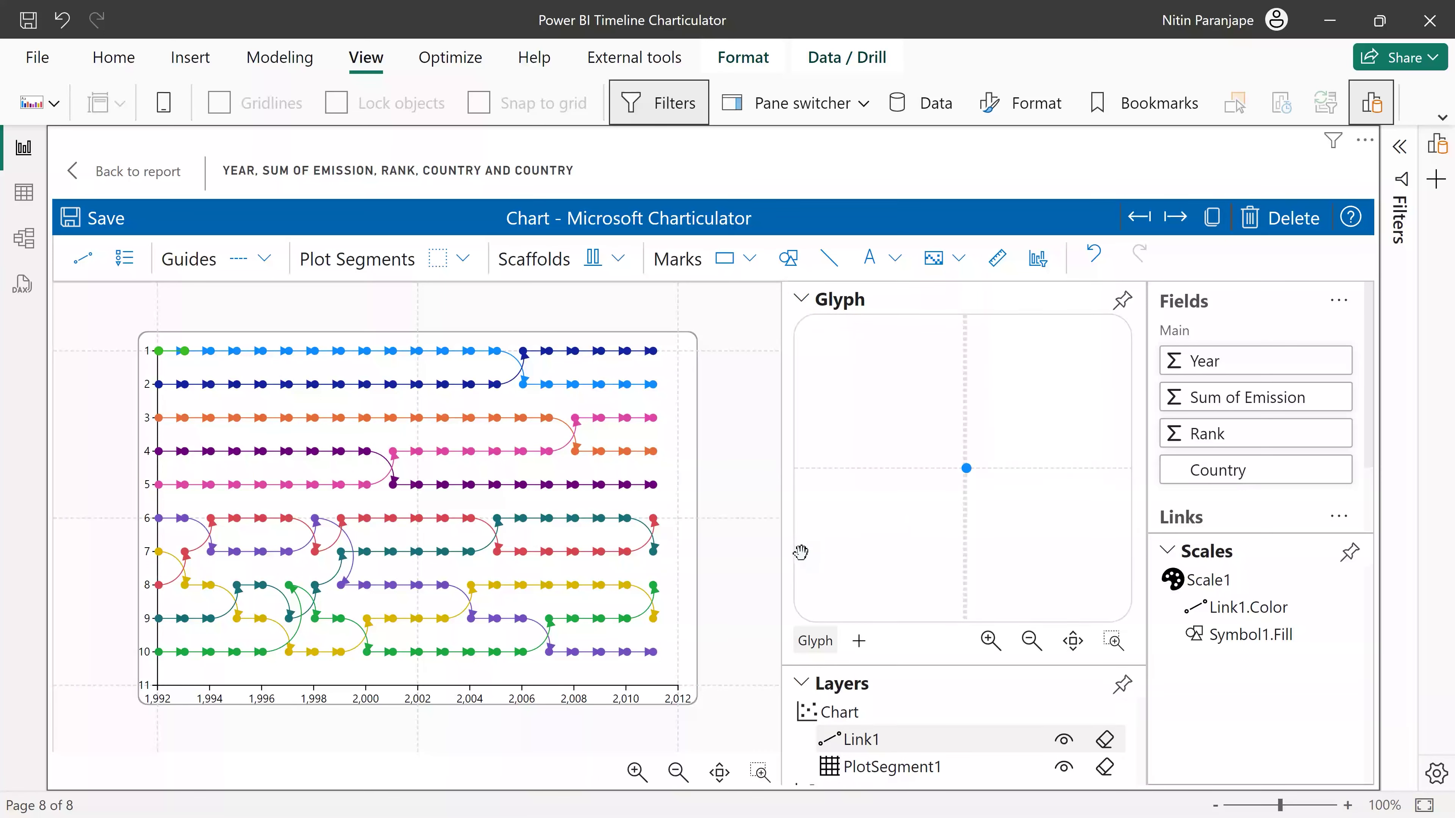
pyautogui.click(1110, 583)
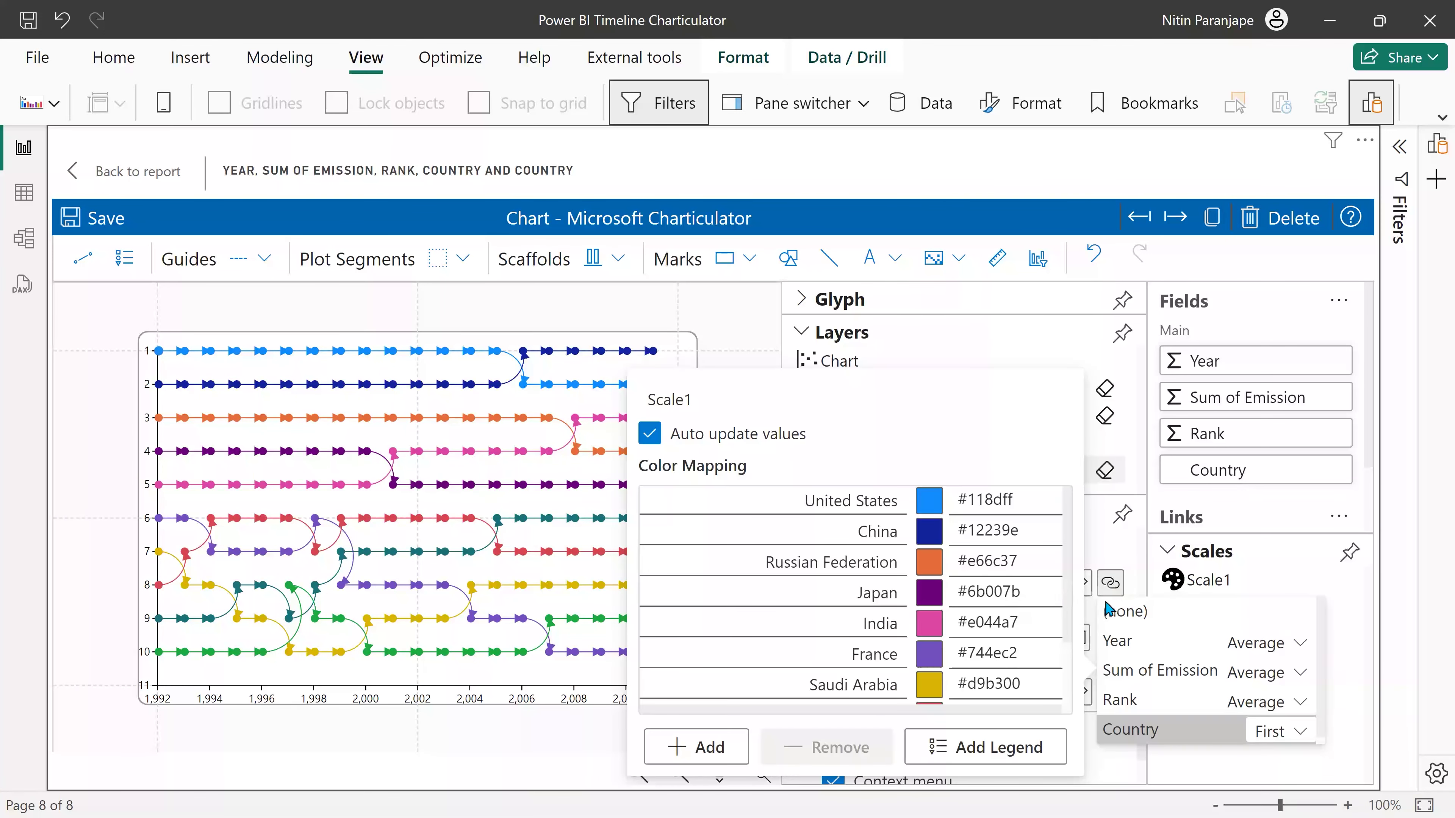
pyautogui.click(1002, 754)
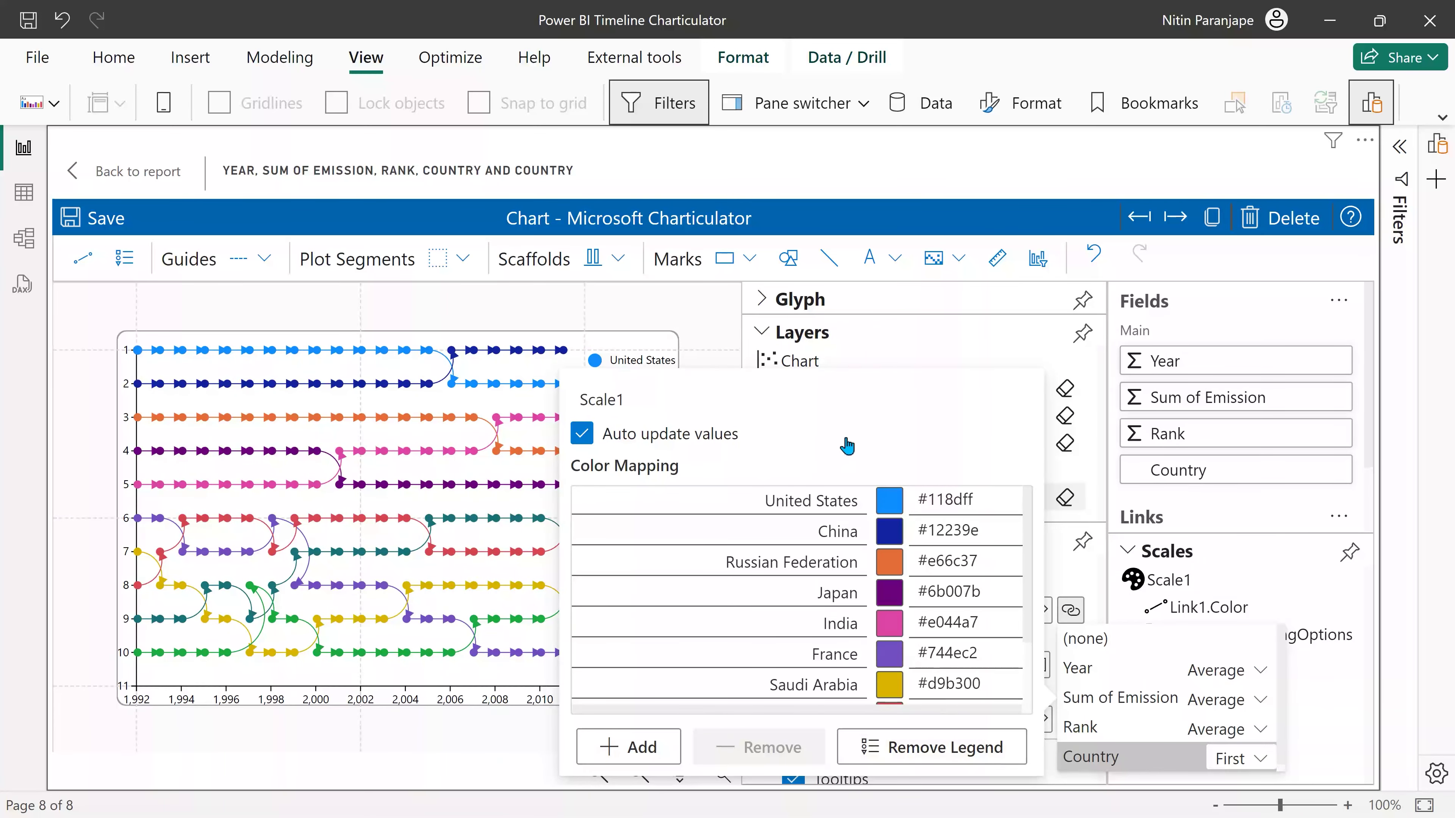
pyautogui.click(520, 751)
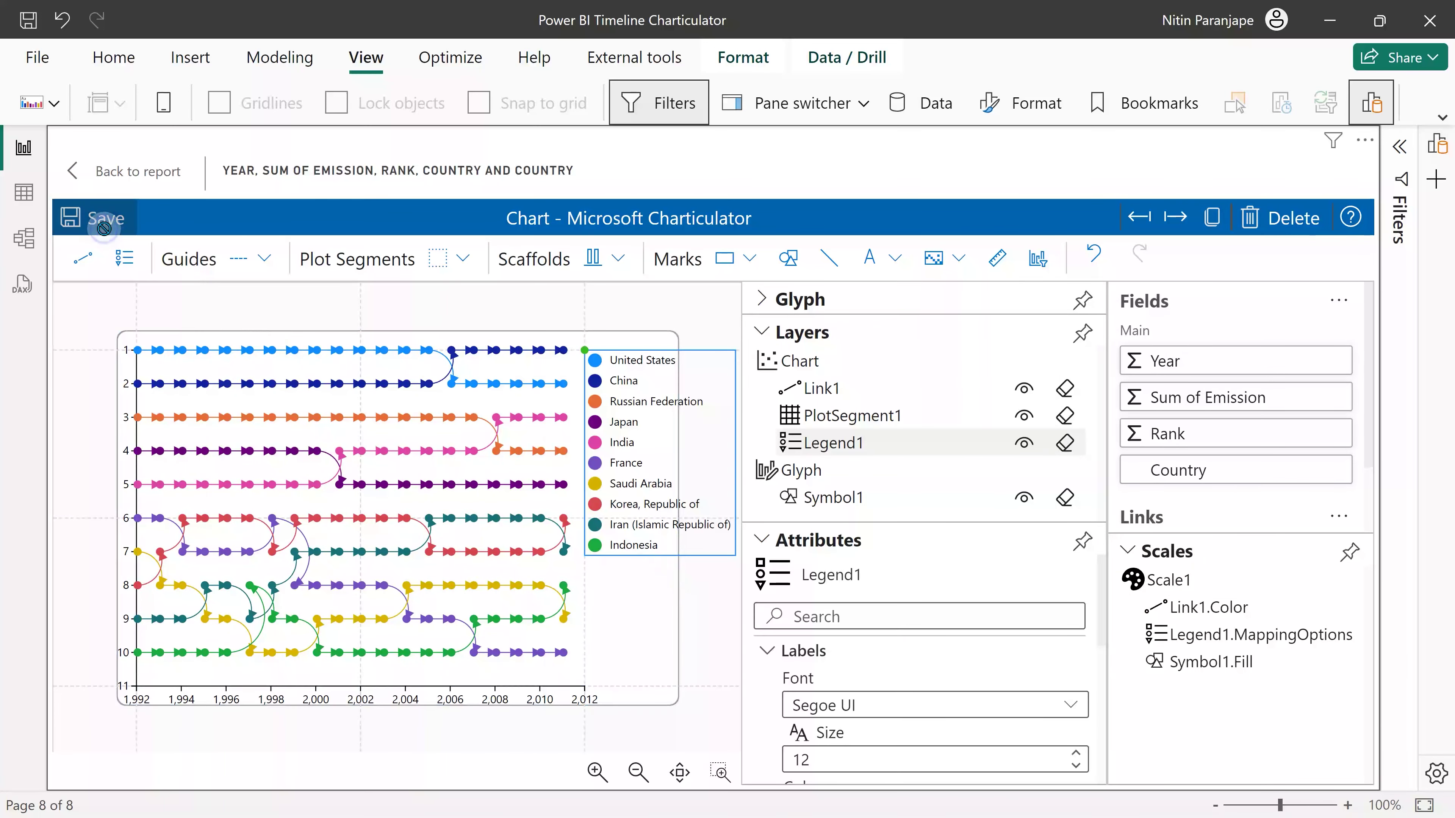
pyautogui.click(120, 182)
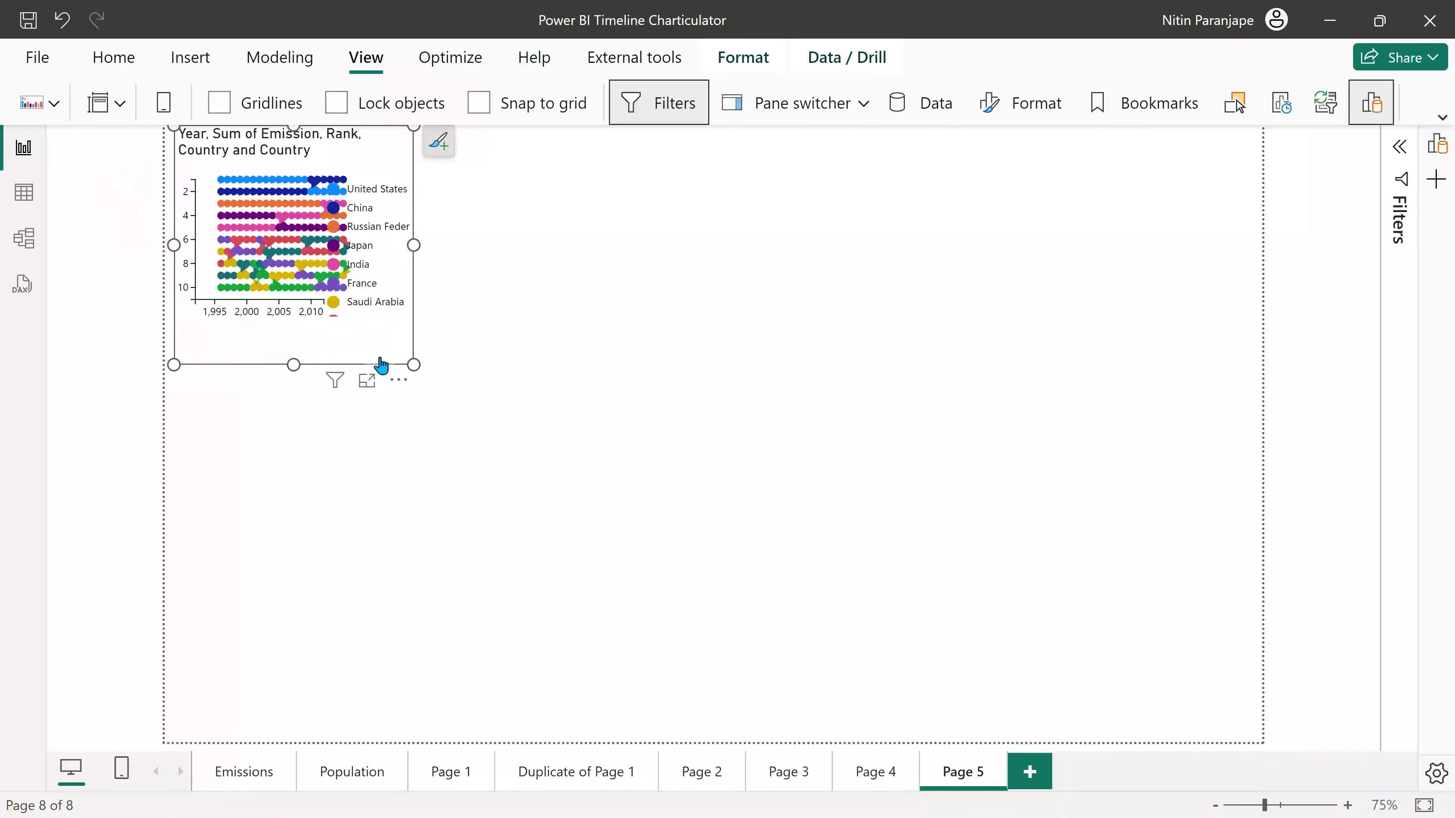